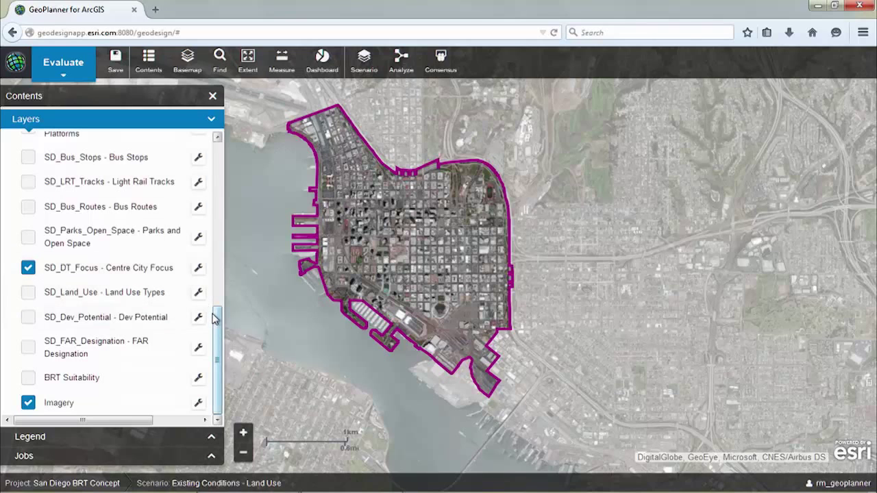
Temporarily display the active scenario's Land Use Types layer and examine its land use classes in the legend
drag(215, 314, 231, 180)
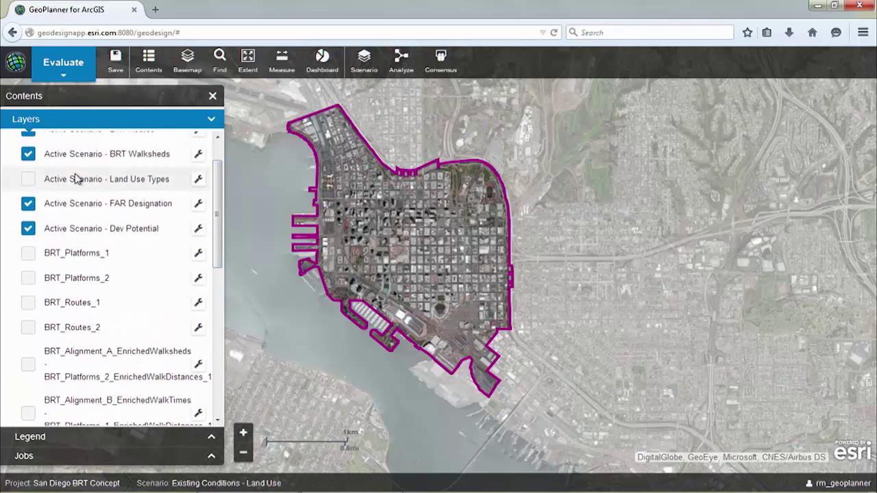
click(29, 181)
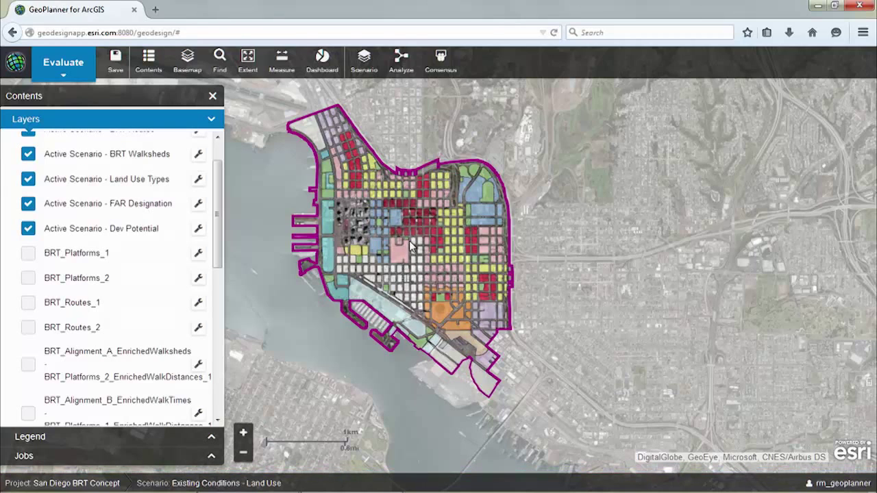
click(115, 437)
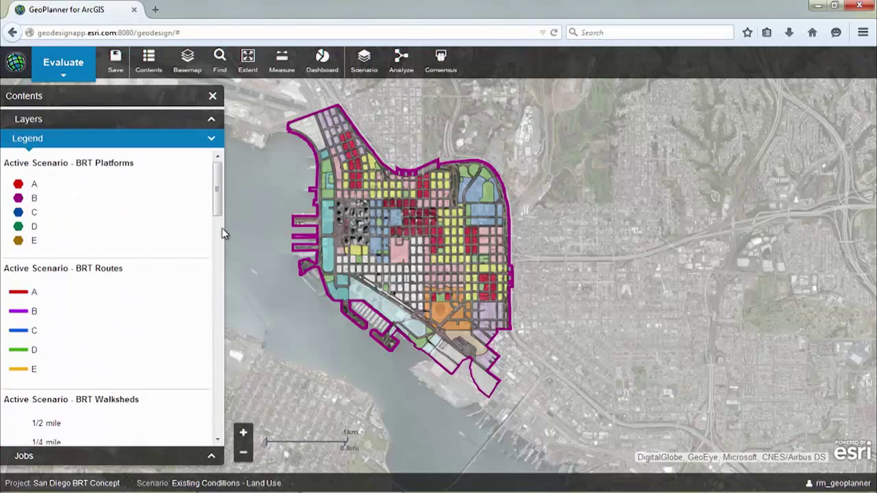
drag(217, 205, 215, 288)
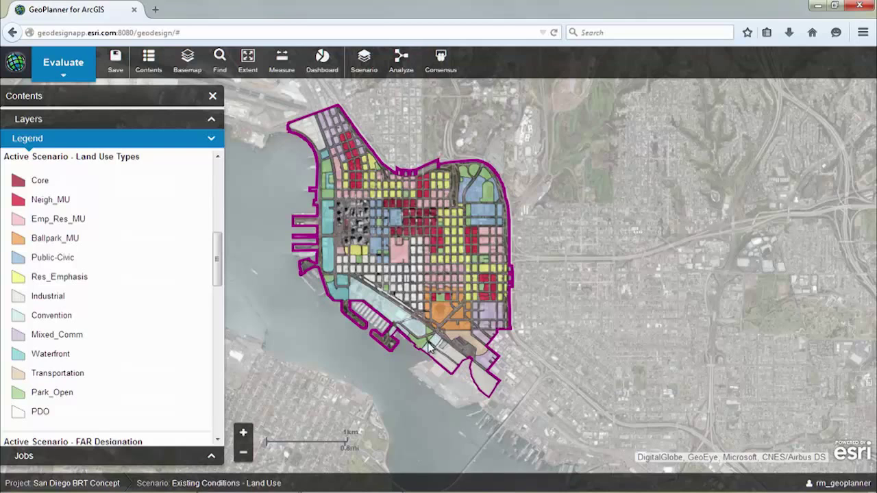
click(31, 119)
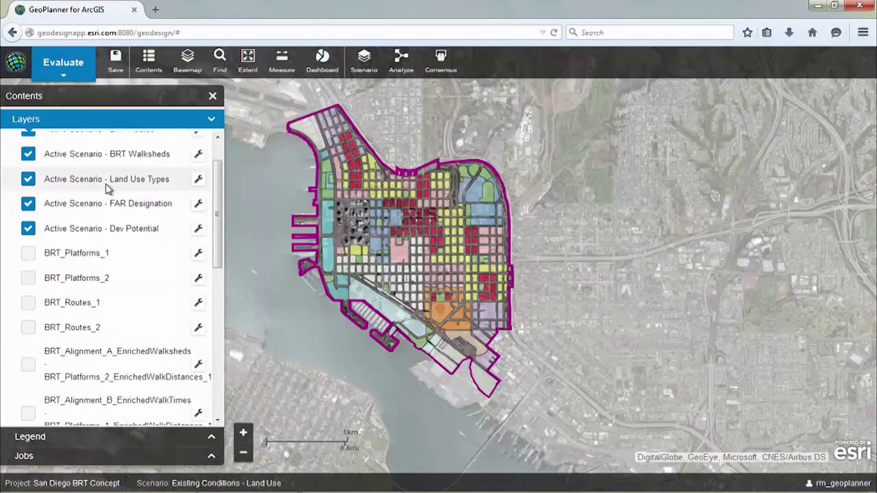
click(28, 179)
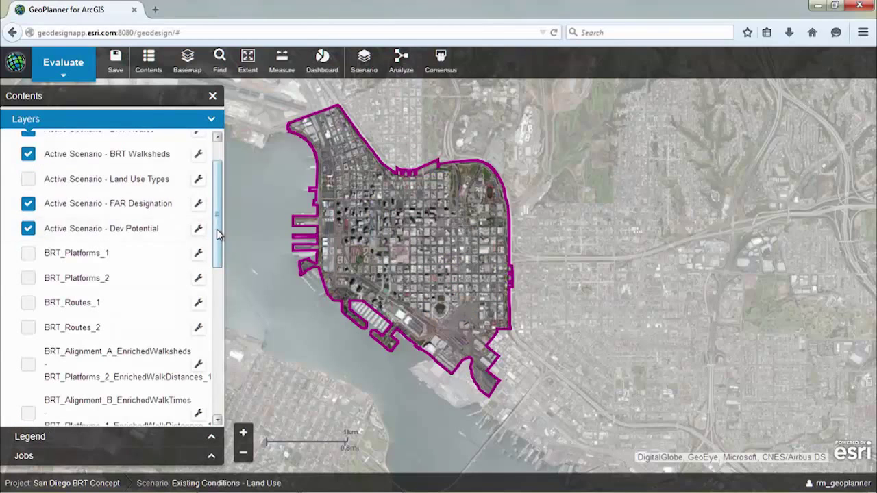
Show the existing light rail platforms, bus stops, light rail tracks, bus routes, and parks and open space layers
drag(217, 231, 203, 342)
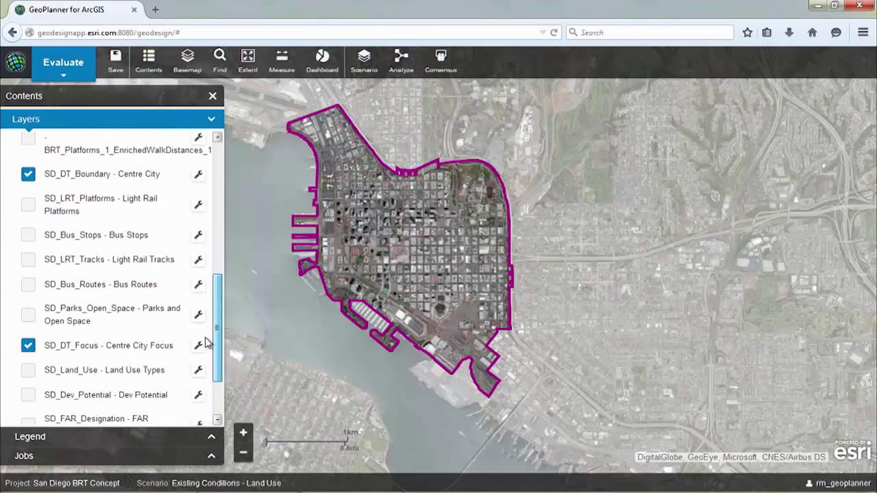
click(28, 203)
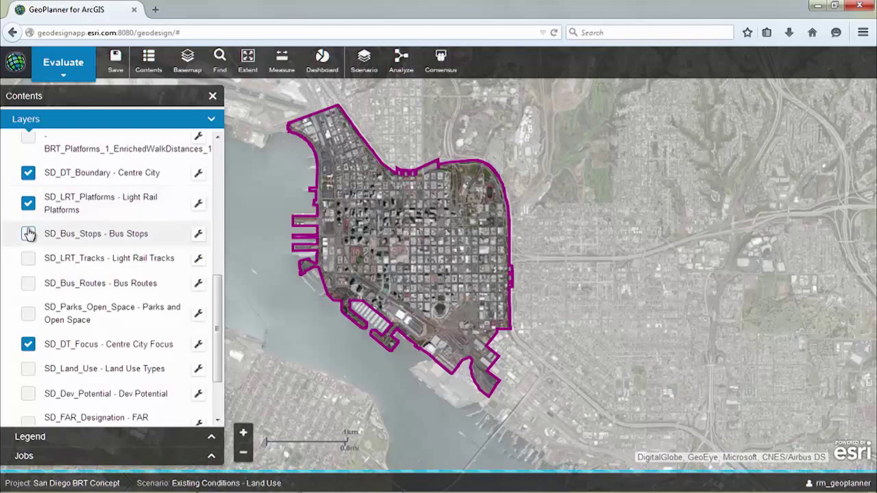
click(28, 233)
click(28, 258)
click(28, 288)
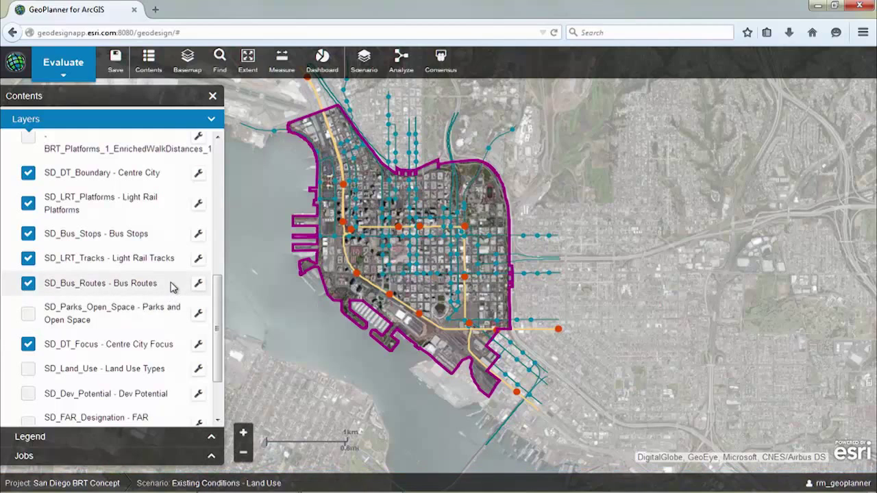
click(29, 313)
Make BRT Alignment - Option A the active scenario and view its route across downtown
scroll(406, 213, up, 1)
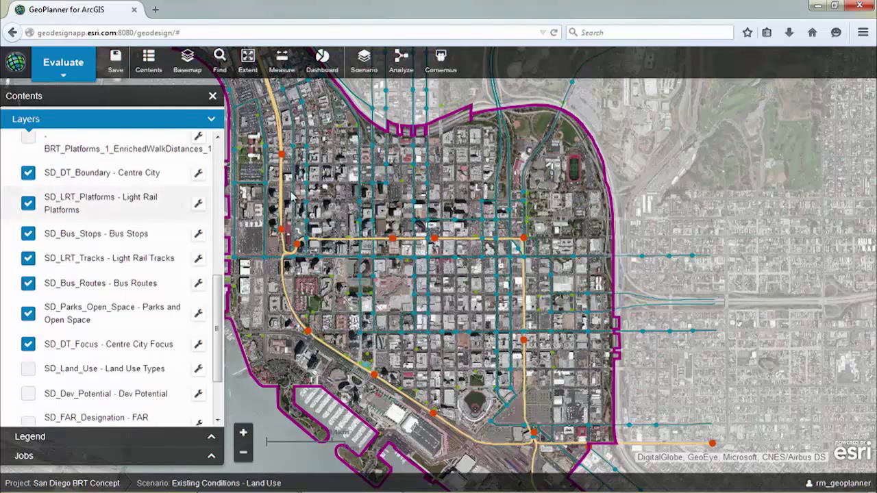
click(368, 66)
click(360, 153)
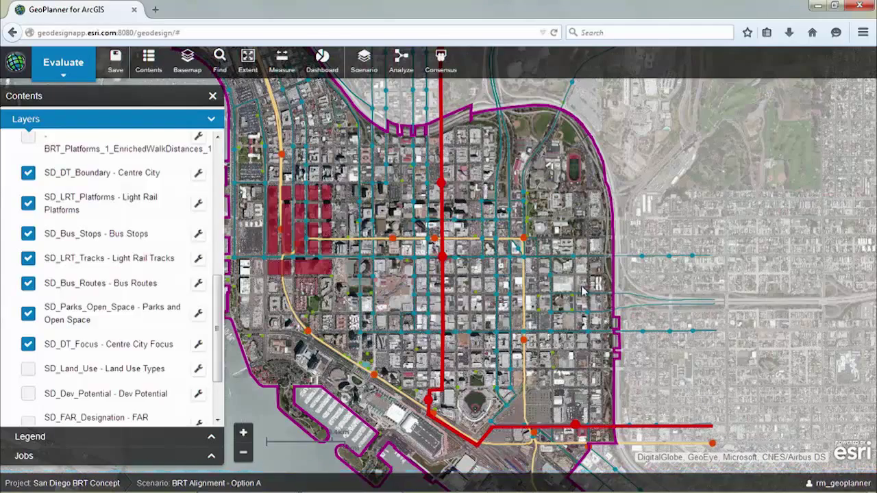
scroll(538, 274, down, 1)
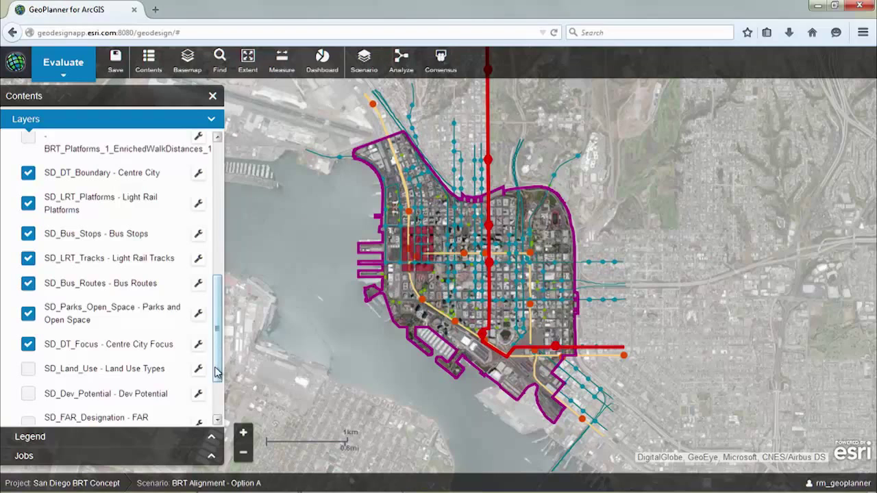
Open the BRT Suitability layer's design model and review which input layers it includes
scroll(218, 372, down, 2)
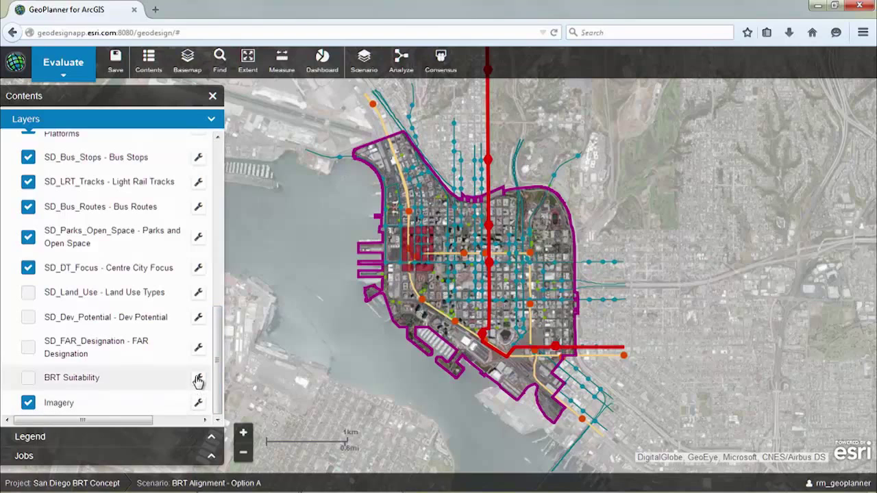
click(197, 380)
click(259, 336)
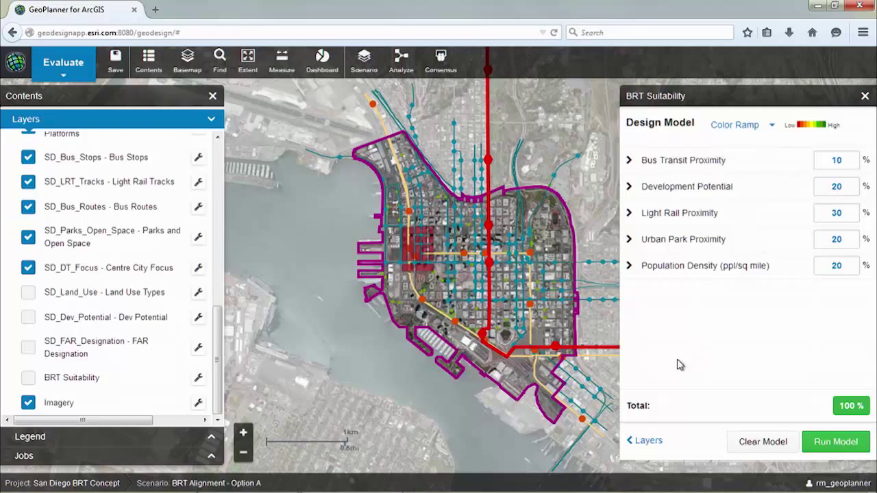
click(644, 444)
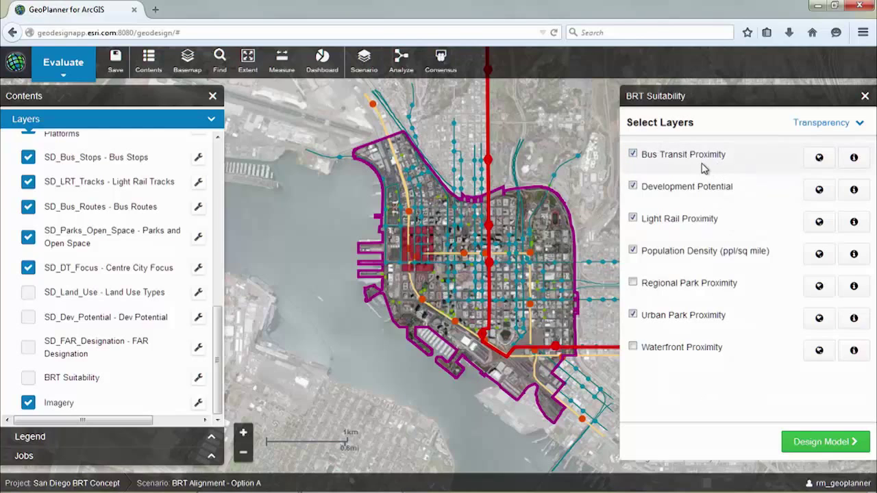
click(822, 442)
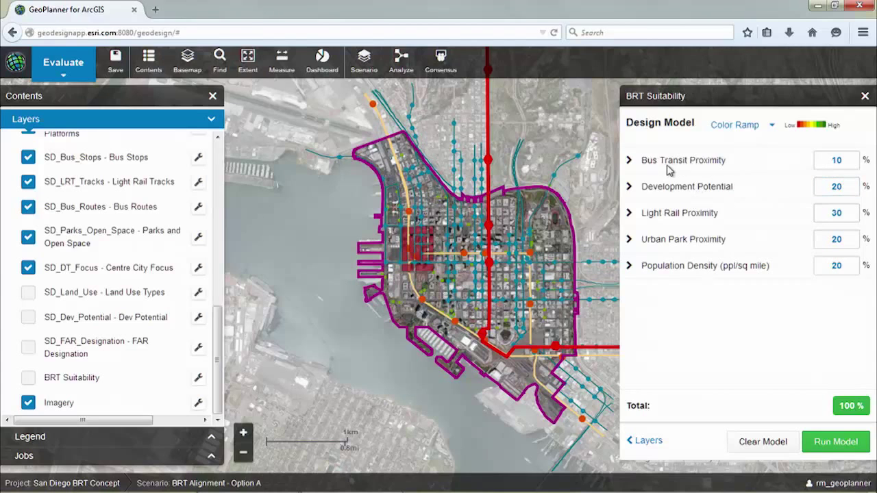
Examine the class scores for Development Potential and Light Rail Proximity and the percentage weights in the suitability model
click(654, 196)
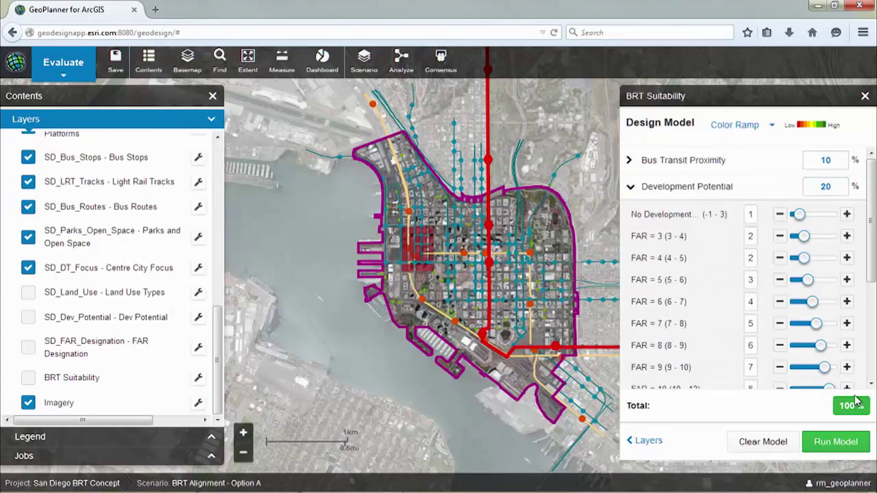
scroll(690, 323, down, 4)
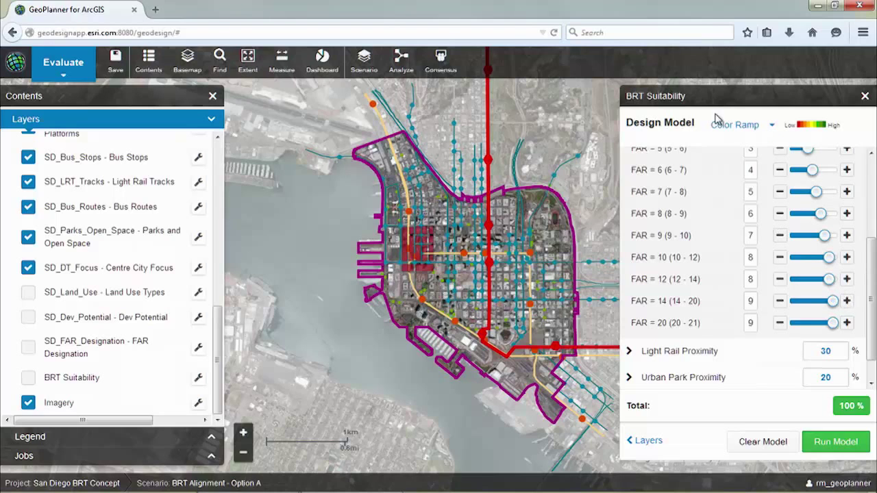
scroll(868, 258, up, 4)
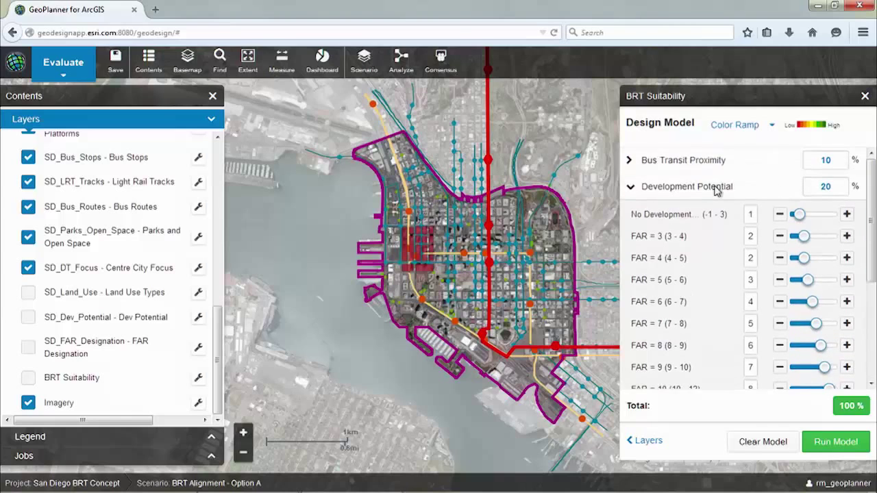
click(691, 187)
click(675, 213)
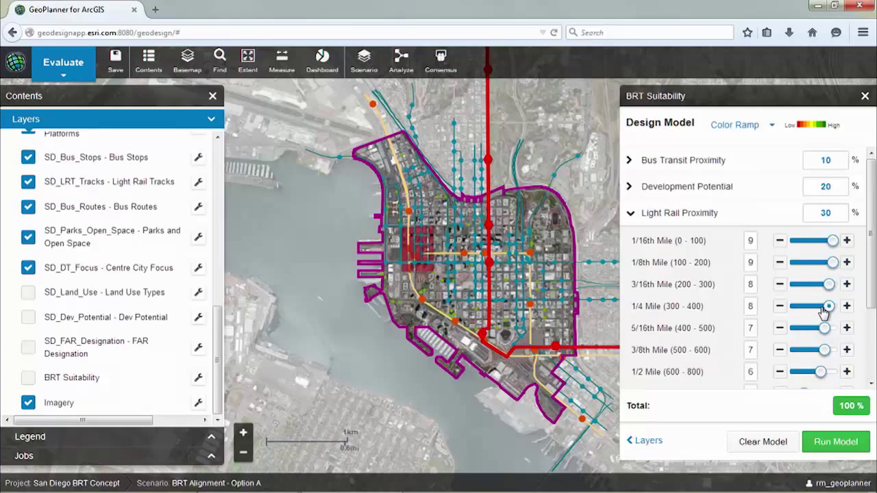
click(662, 217)
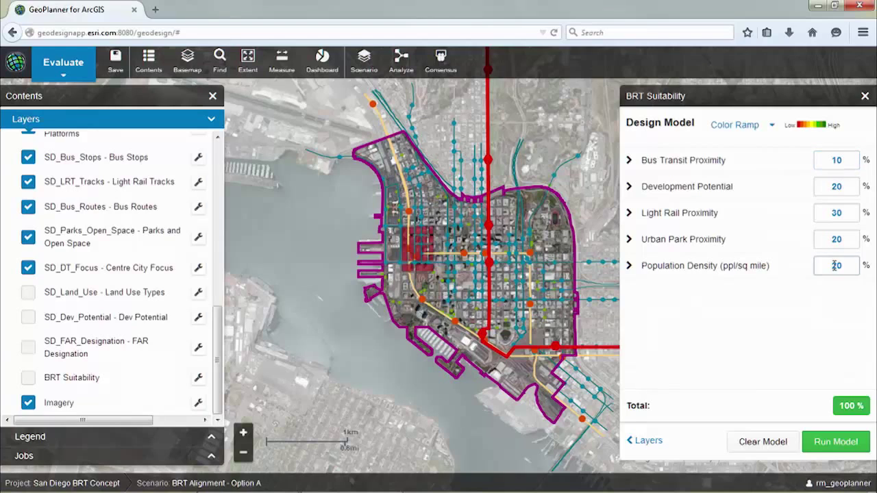
double_click(836, 213)
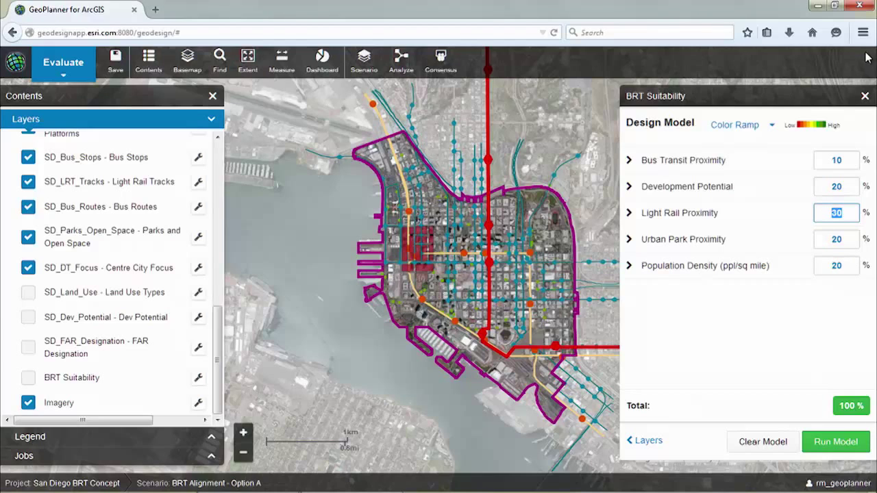
Display the BRT Suitability layer on the map and close its design model to inspect Option A against it
click(28, 379)
click(865, 96)
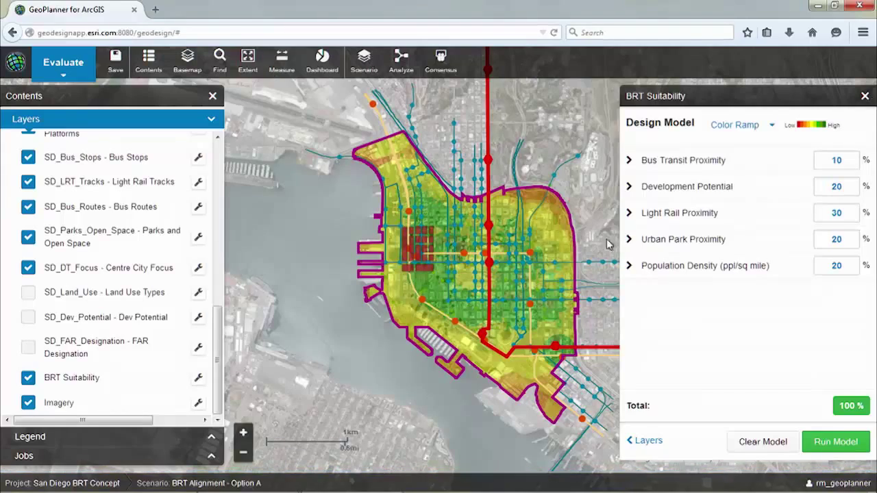
scroll(521, 273, up, 1)
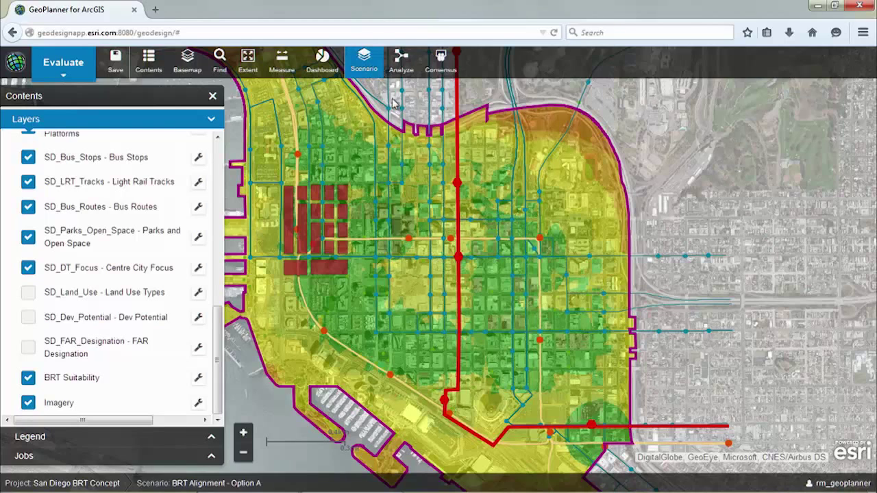
Make BRT Alignment - Option B the active scenario and inspect its route against the suitability surface
click(364, 60)
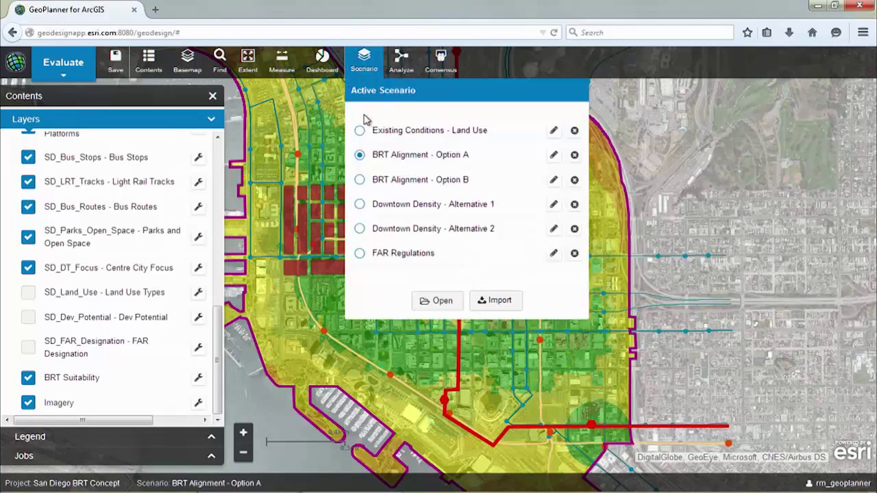
click(360, 180)
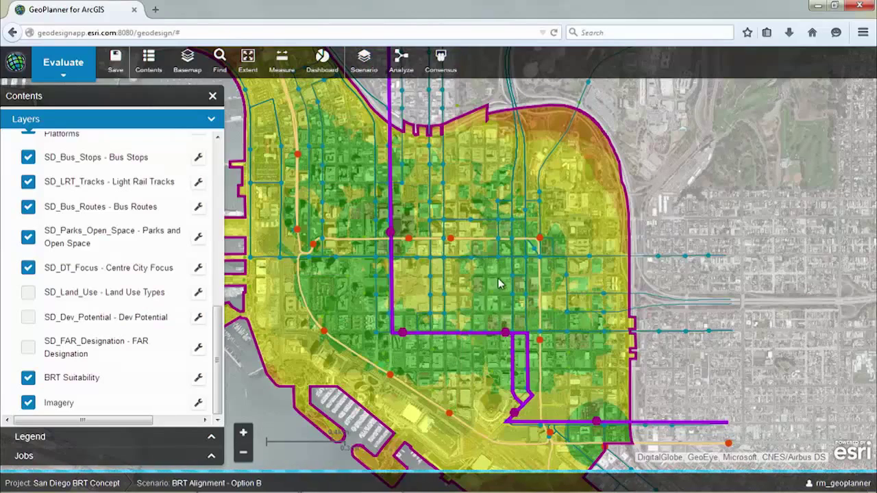
scroll(529, 234, up, 1)
drag(528, 233, 514, 235)
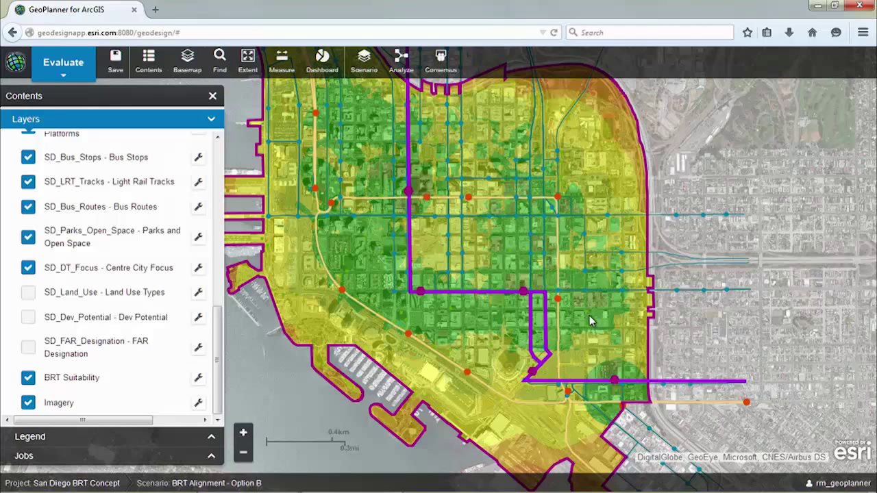
drag(494, 307, 472, 187)
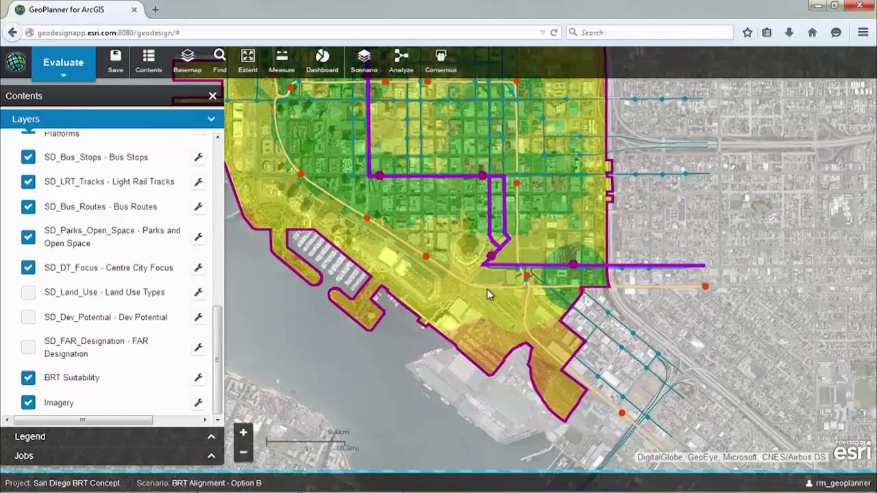
drag(490, 205, 519, 277)
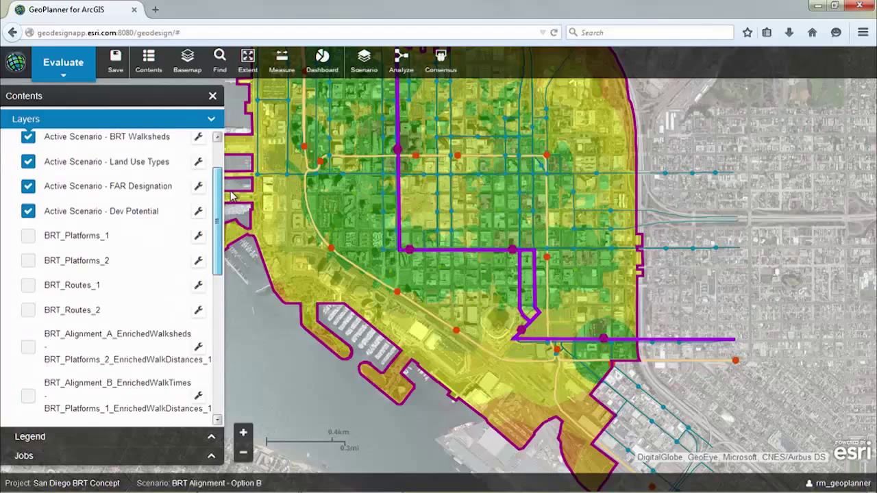
Switch the workflow stage from Evaluate to Assess and open the Create Travel-Time Areas analysis
scroll(215, 199, up, 1)
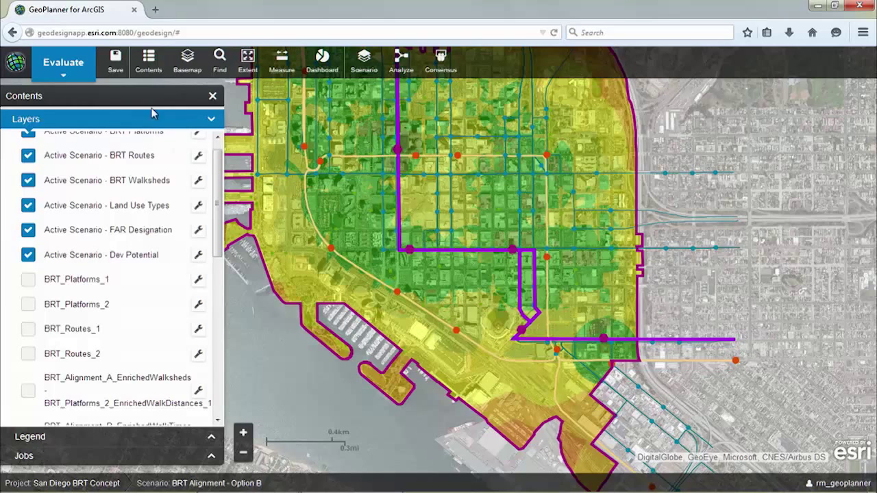
click(63, 65)
click(60, 170)
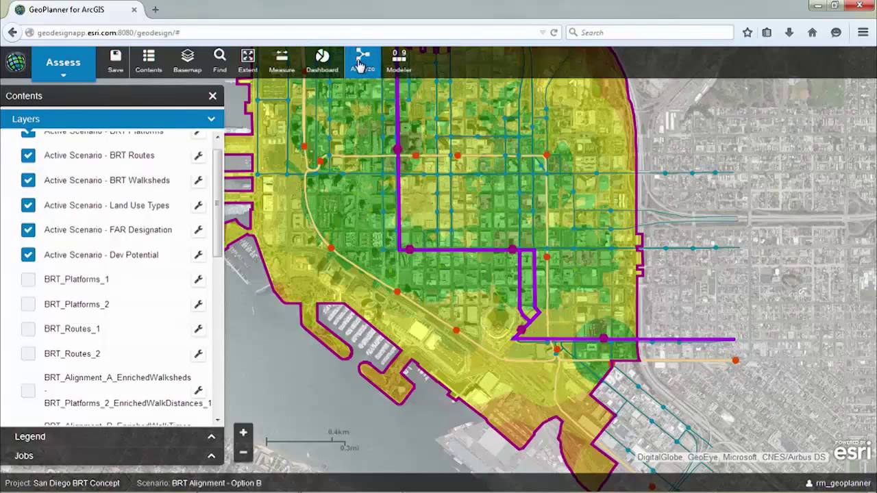
click(361, 65)
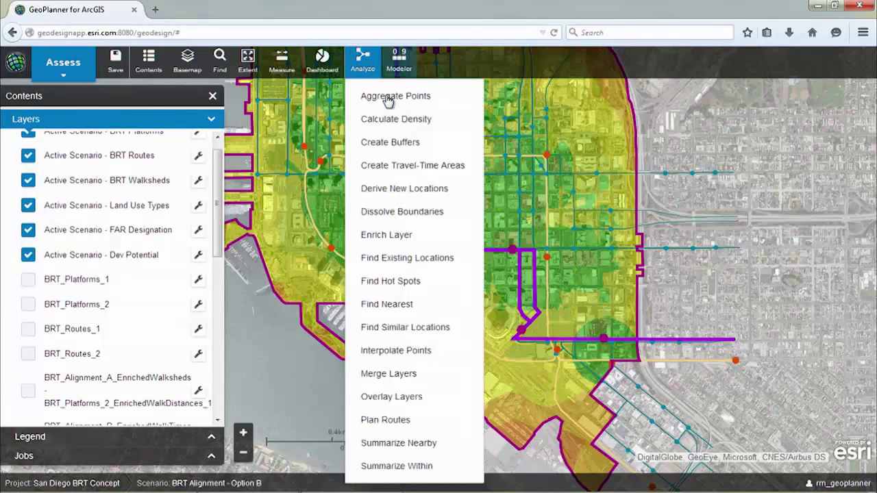
click(394, 167)
Set up travel-time areas around the BRT_Platforms_2 layer with Walking Distance as the measure
click(856, 144)
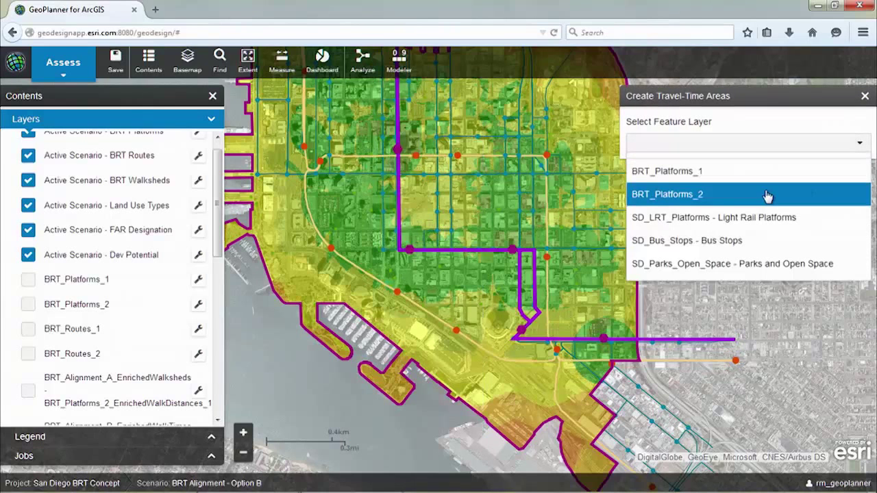
click(699, 194)
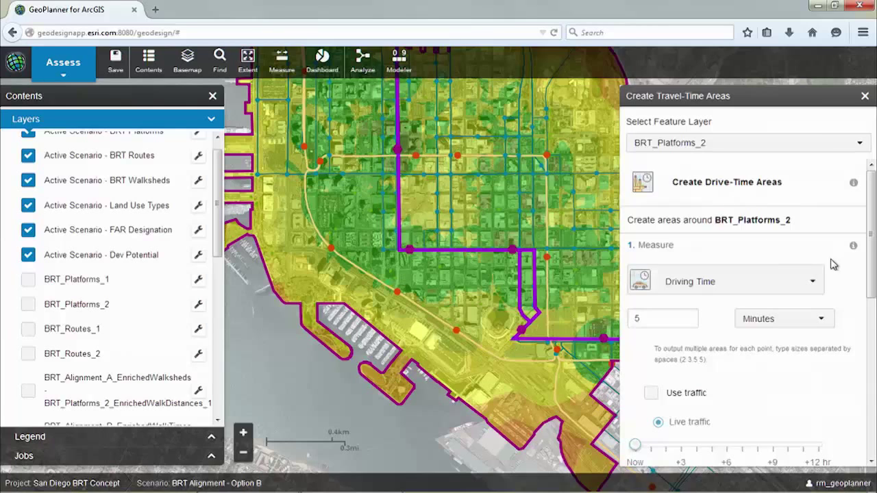
click(804, 280)
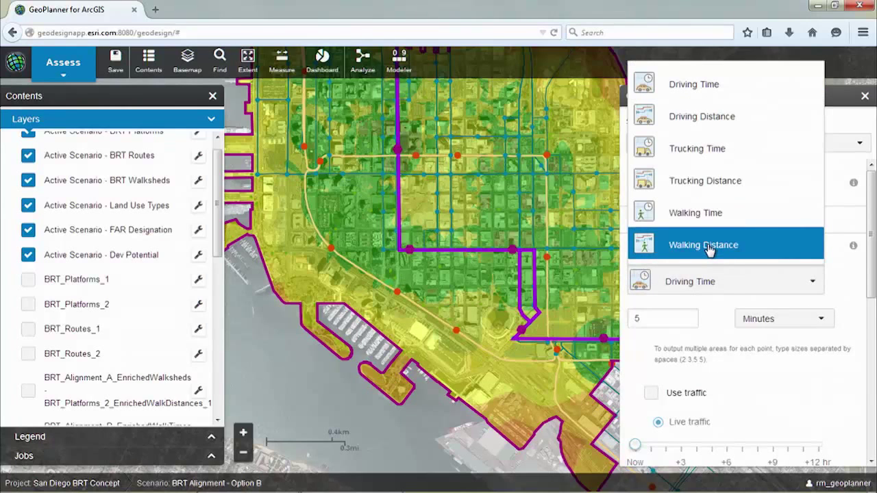
click(710, 248)
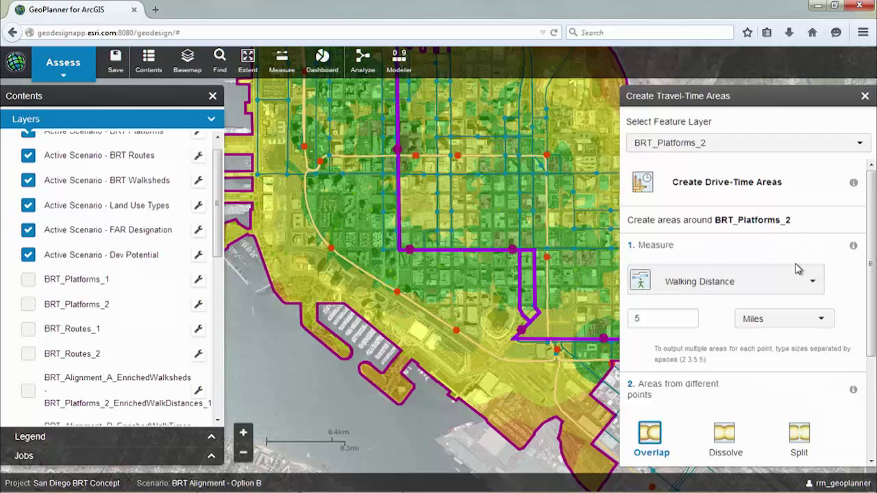
Review the distance, area overlap and result layer settings of the travel-time analysis, and close it without running it
scroll(822, 301, down, 1)
drag(663, 274, 636, 274)
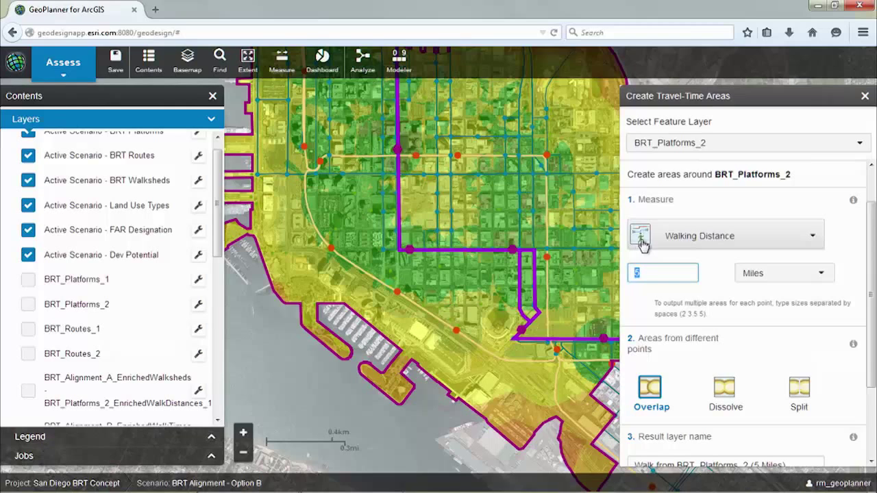
scroll(873, 368, down, 2)
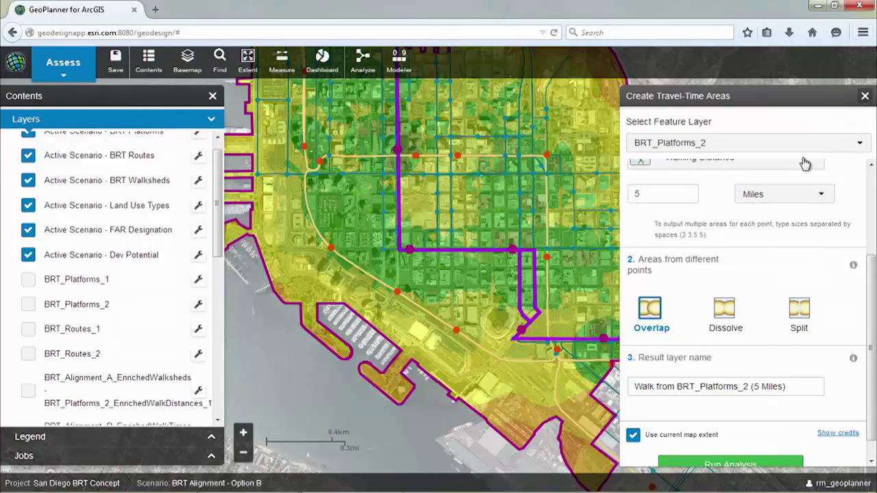
click(864, 97)
Lower the transparency of the Active Scenario - BRT Walksheds layer to show the walksheds on the map
scroll(220, 142, up, 1)
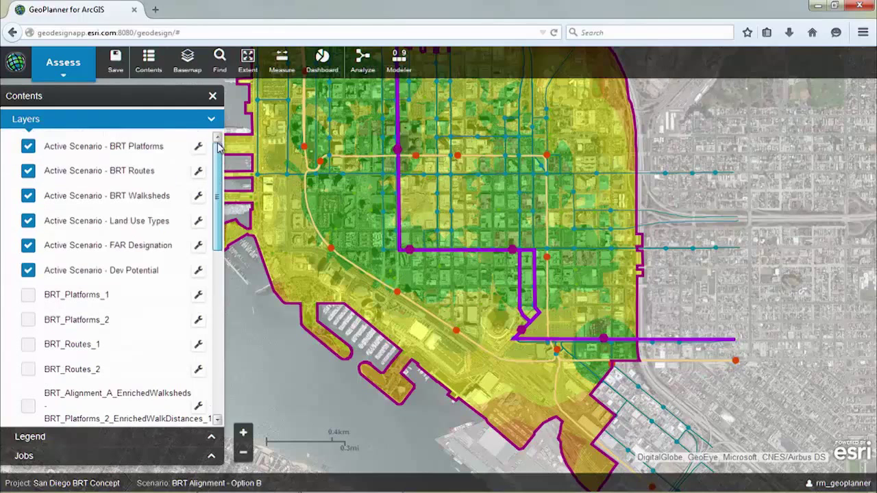
click(198, 197)
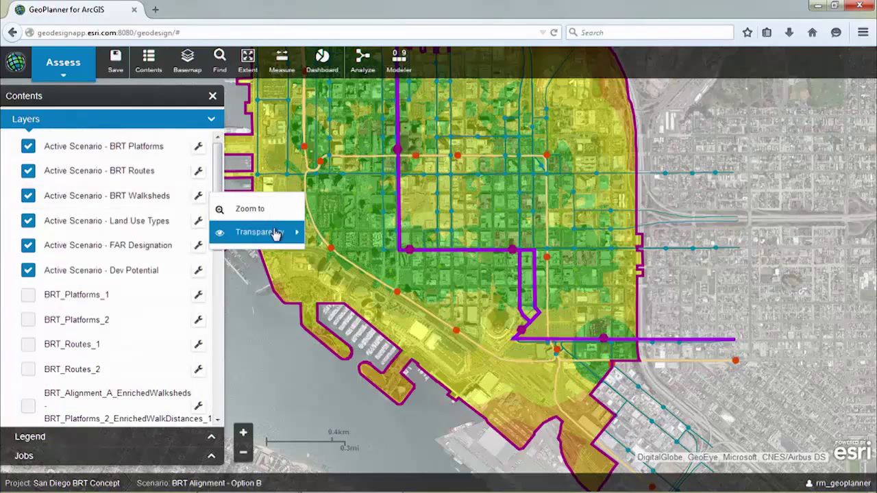
mouse_move(276, 233)
drag(457, 239, 392, 243)
Hide the BRT Suitability layer and inspect the Option B walksheds over the imagery
scroll(219, 409, down, 5)
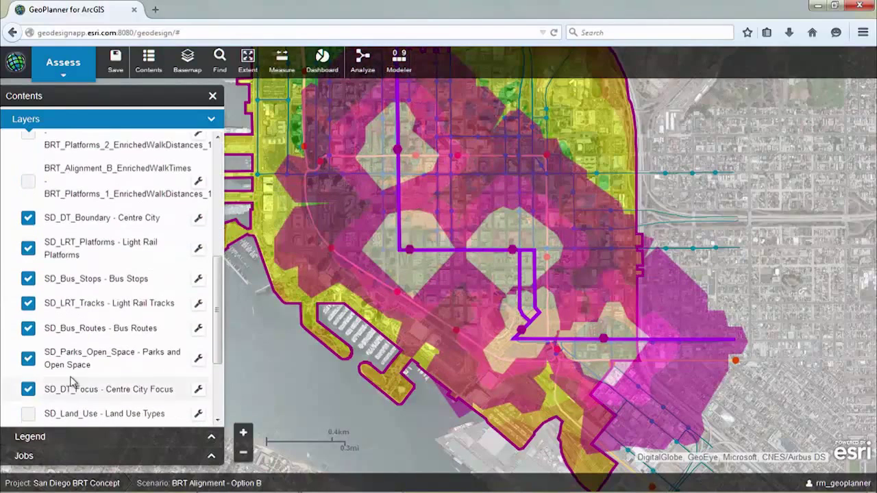
scroll(103, 389, down, 3)
click(29, 379)
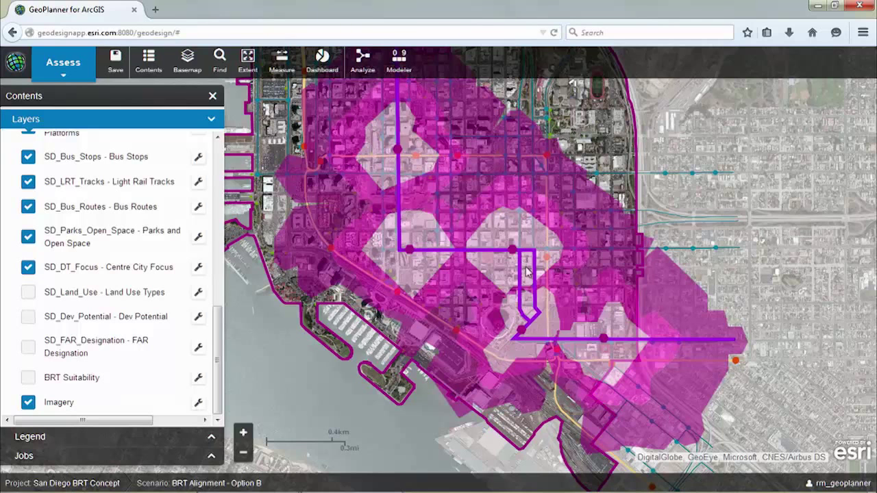
drag(539, 329, 517, 261)
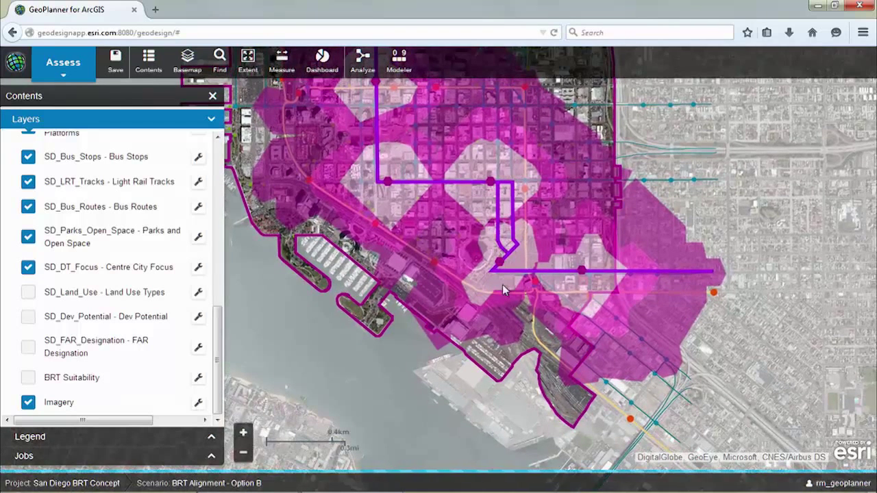
Start an Enrich Layer analysis on the BRT_Alignment_B_EnrichedWalkTimes layer
click(362, 61)
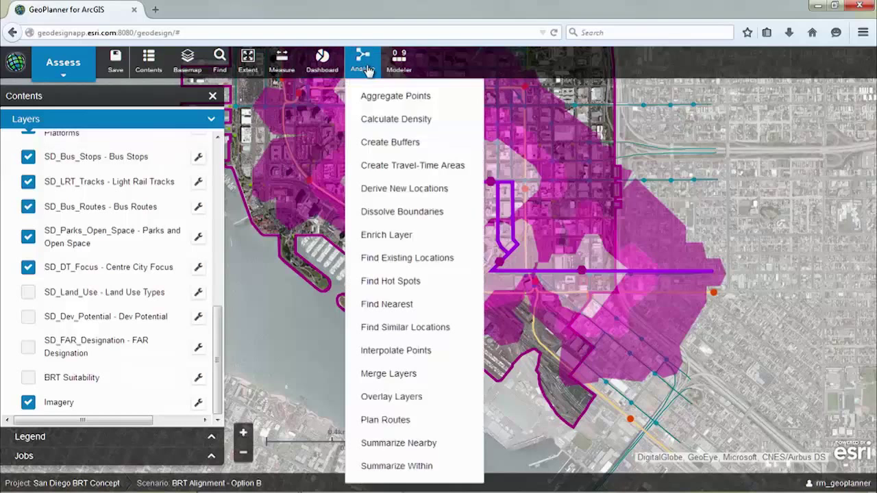
click(372, 240)
click(781, 144)
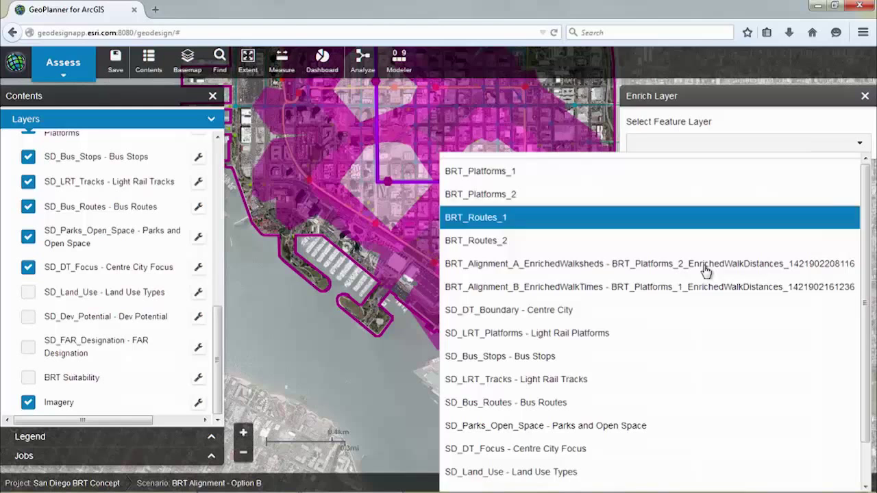
click(629, 285)
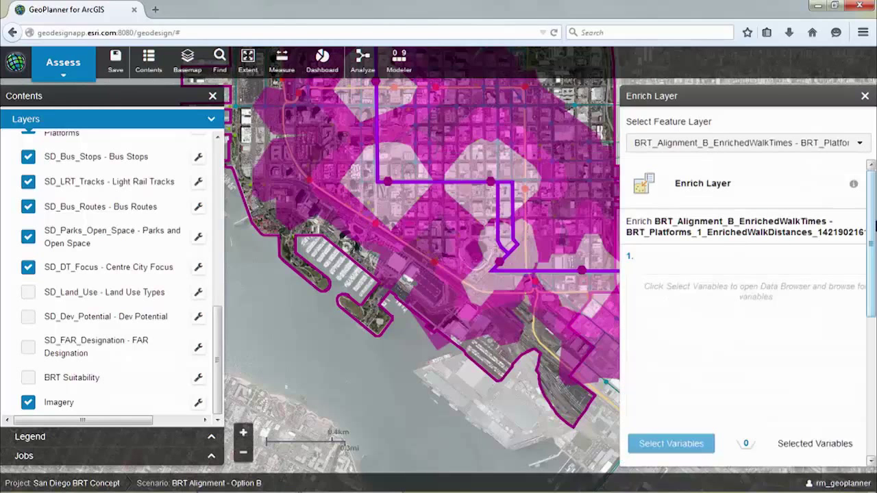
Add the 2014 Total Households (Esri) variable from the Households category to the layer enrichment
scroll(873, 287, down, 2)
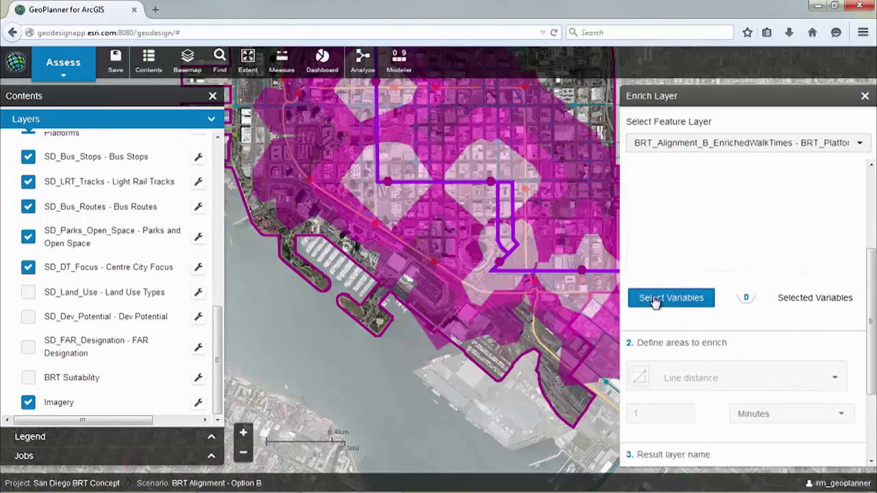
click(653, 297)
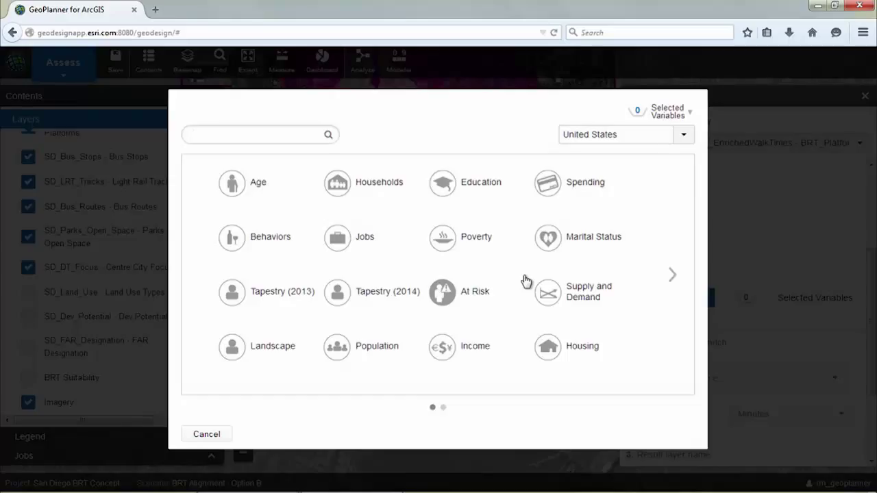
click(348, 182)
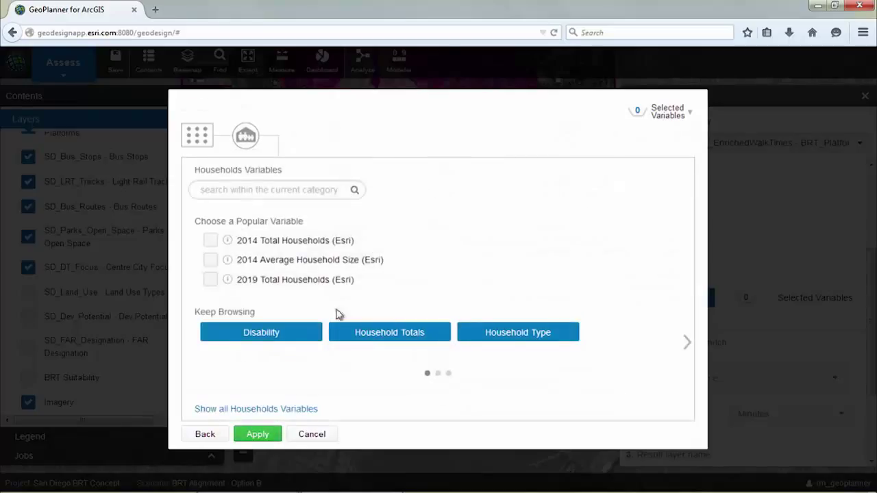
click(210, 241)
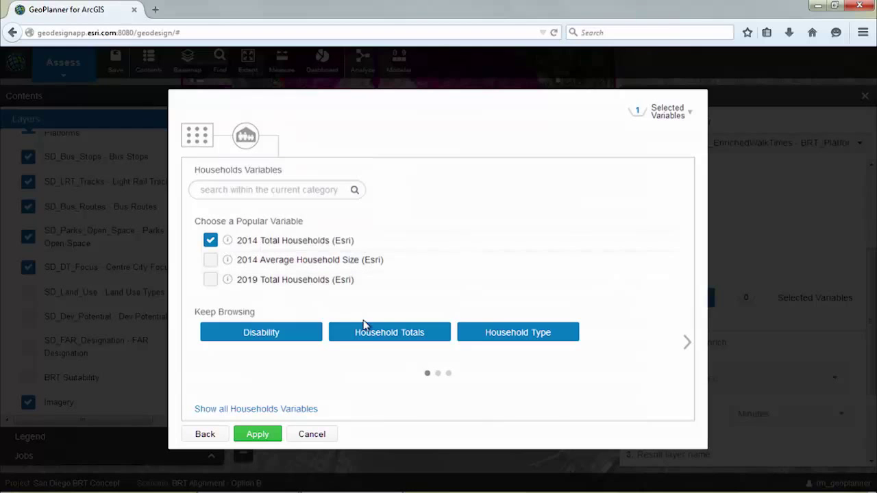
click(258, 435)
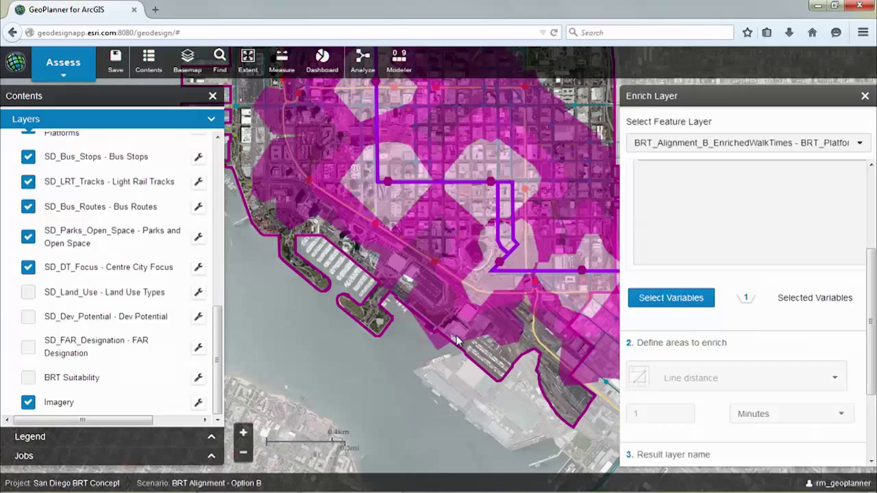
Add the 2014 D&B Total (SIC01-99) Employees business variable to the enrichment, and close the analysis without running it
click(666, 302)
click(211, 130)
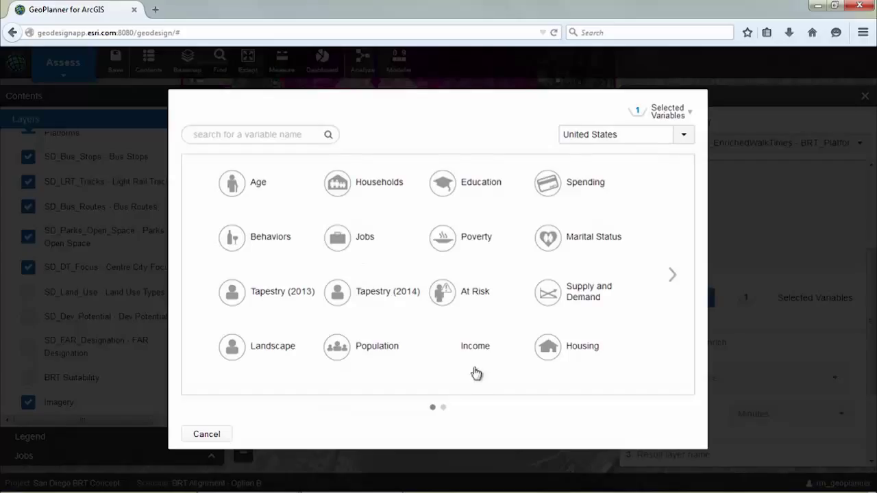
click(674, 277)
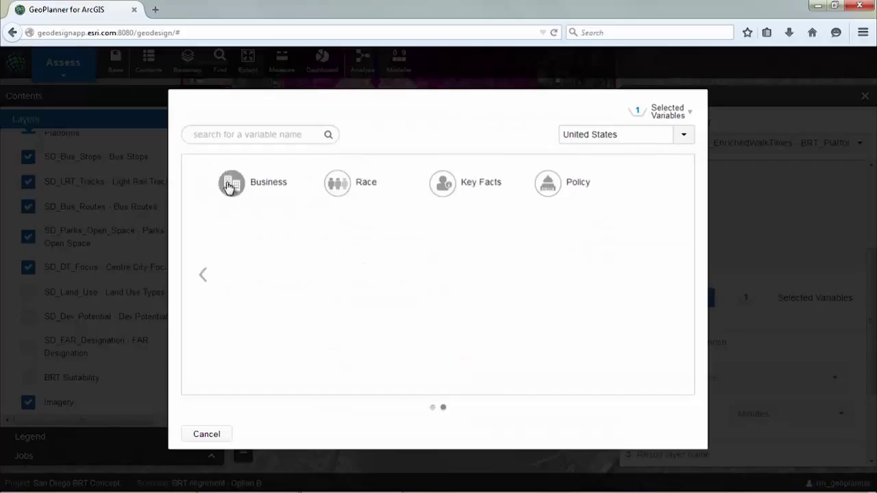
click(231, 183)
mouse_move(225, 285)
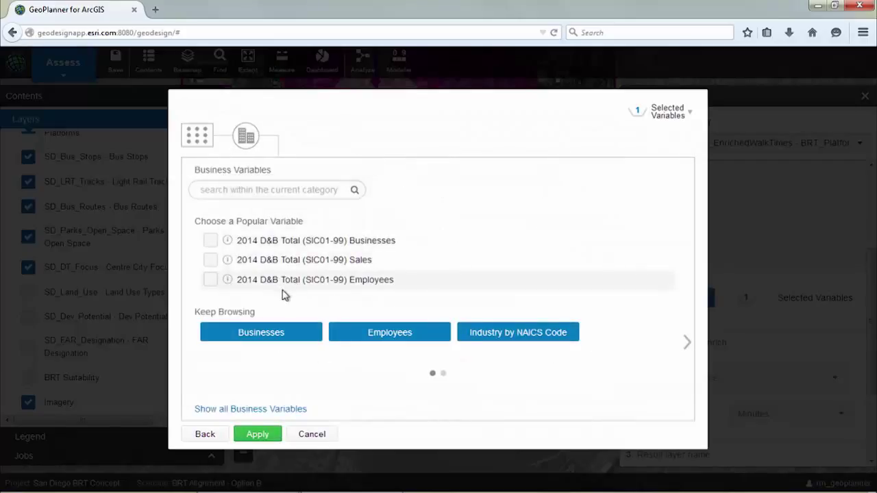
click(210, 280)
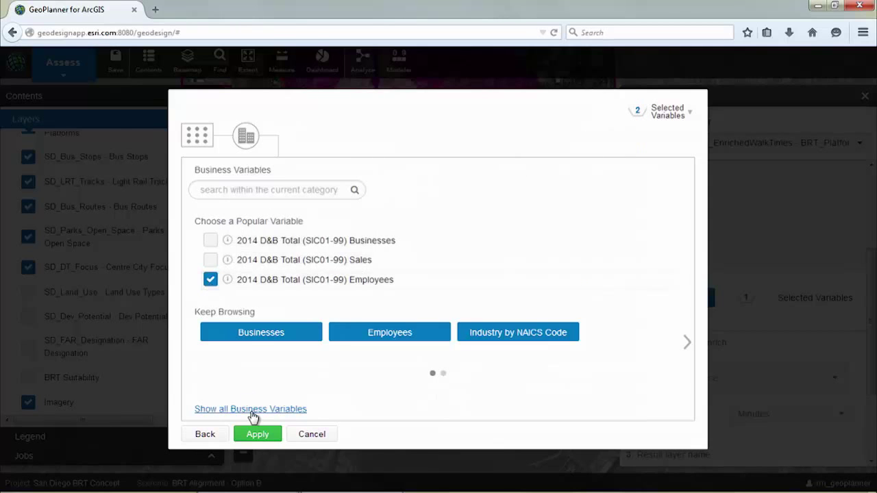
click(259, 434)
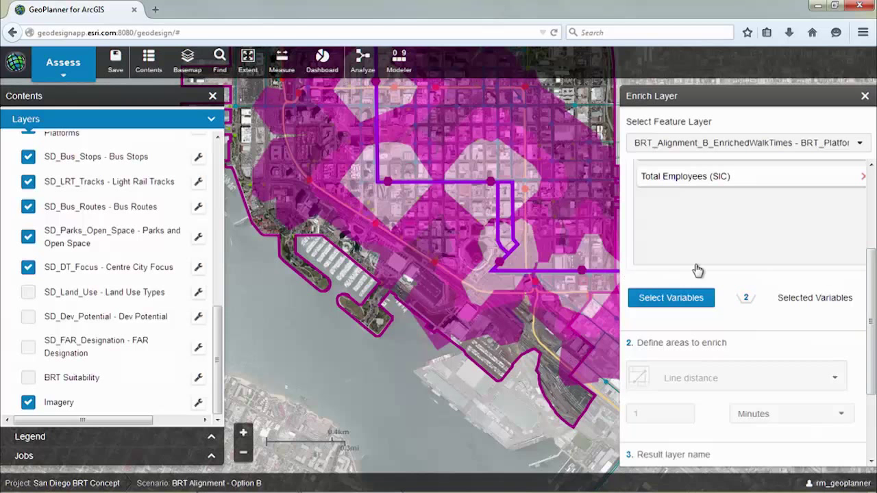
scroll(685, 274, down, 3)
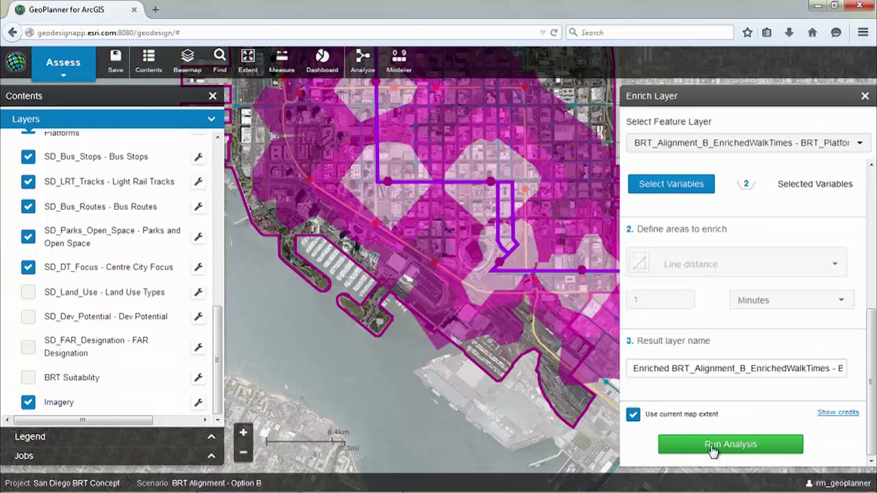
click(864, 97)
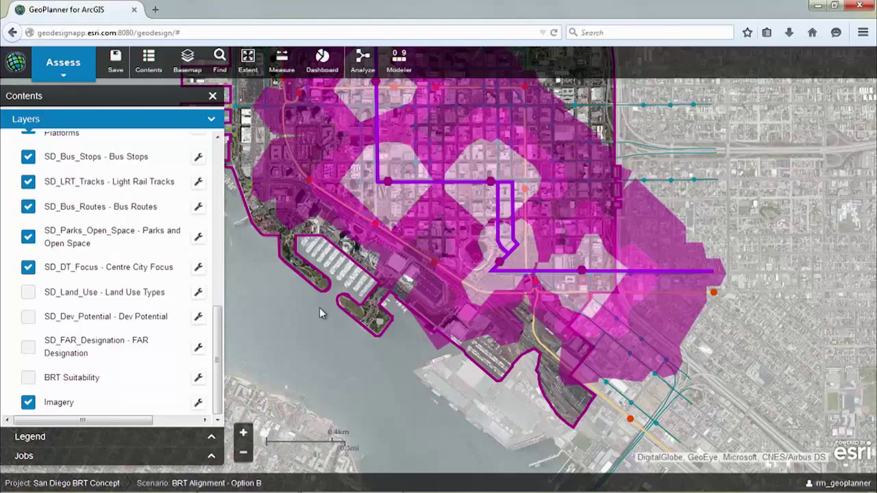
Examine the dashboard gauges for Option B households and jobs within 1/4 and 1/2 mile, and close the dashboard
click(322, 60)
click(556, 384)
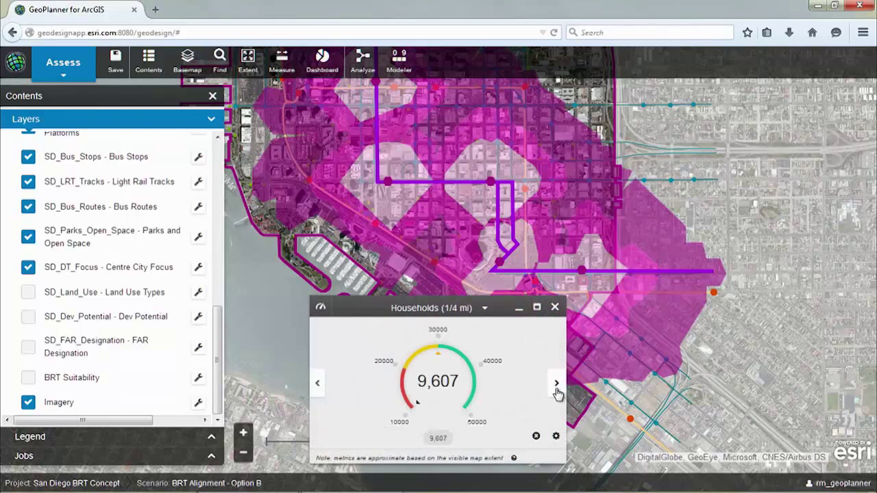
click(557, 385)
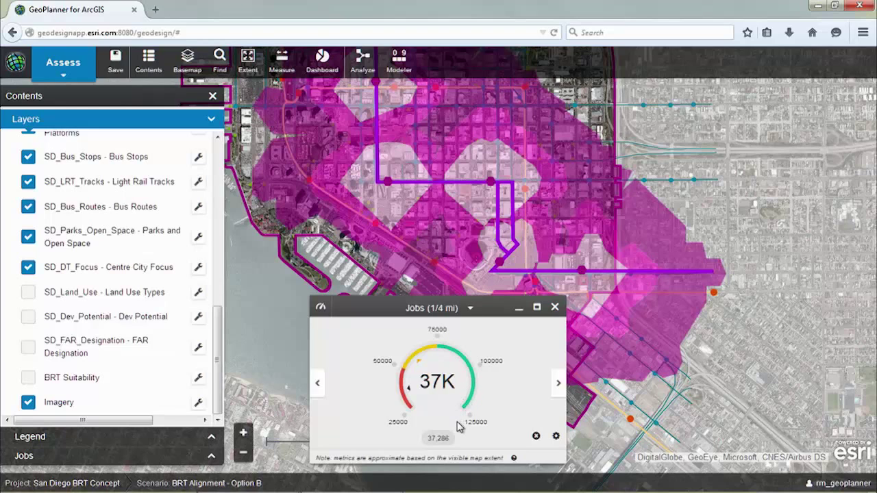
click(558, 385)
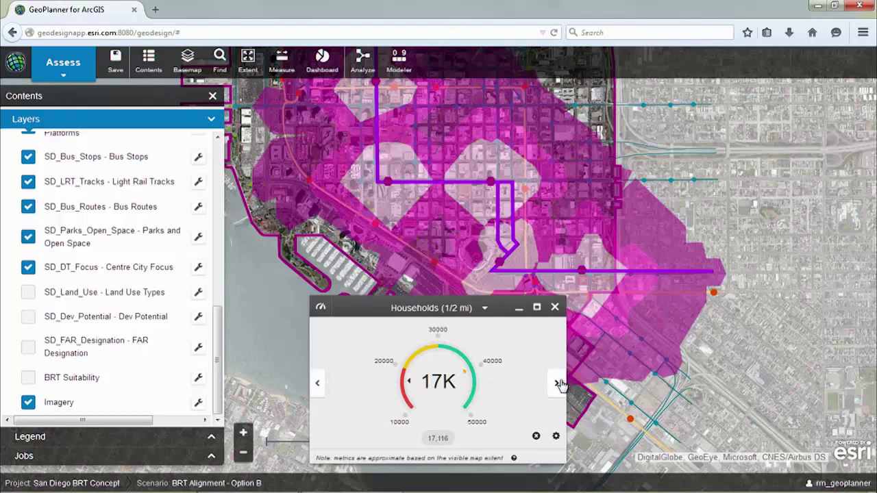
click(558, 385)
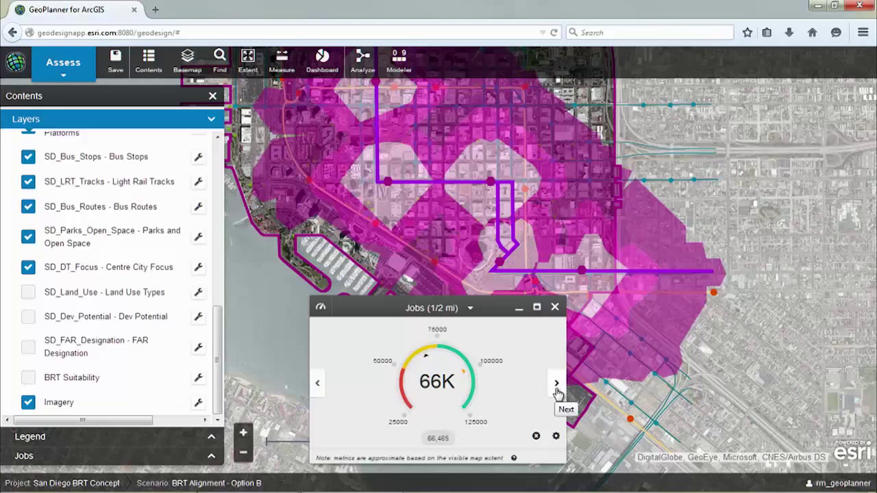
click(555, 307)
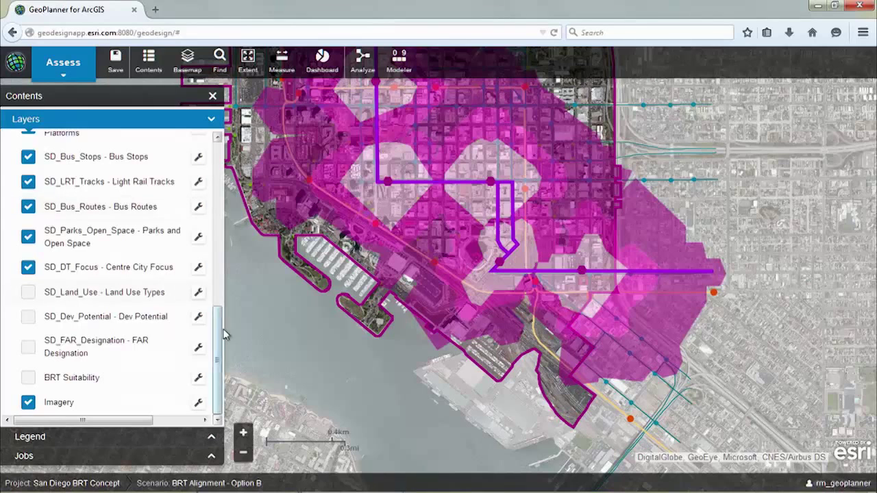
Set the transparency of the Active Scenario - BRT Walksheds layer to 100%
scroll(221, 321, up, 10)
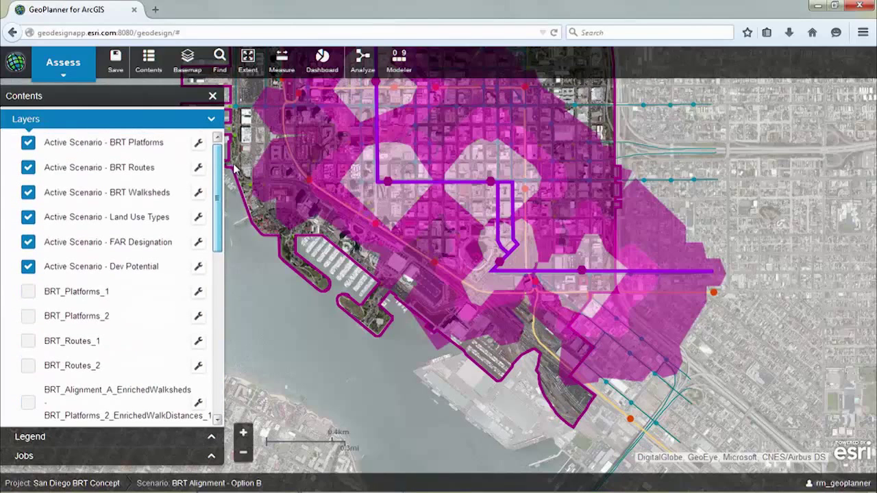
click(198, 196)
mouse_move(246, 238)
drag(335, 240, 455, 240)
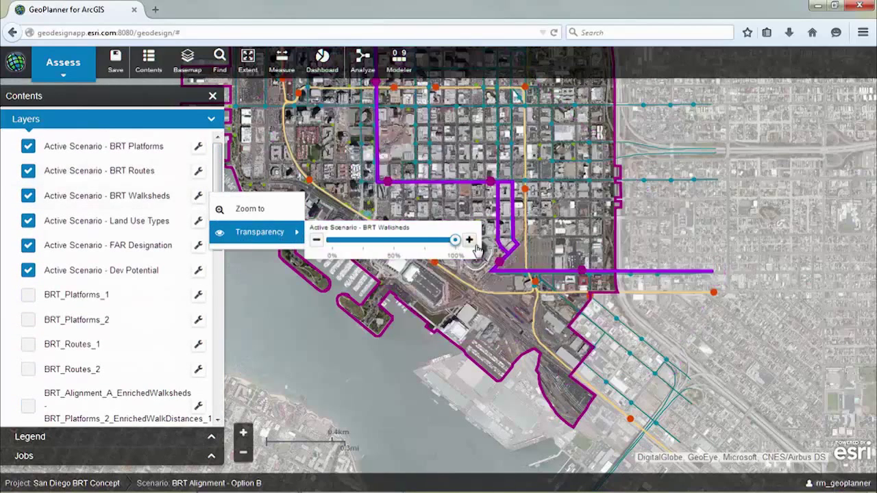
Display the BRT Suitability layer on the map around the ballpark and the Option B alignment
scroll(479, 264, up, 1)
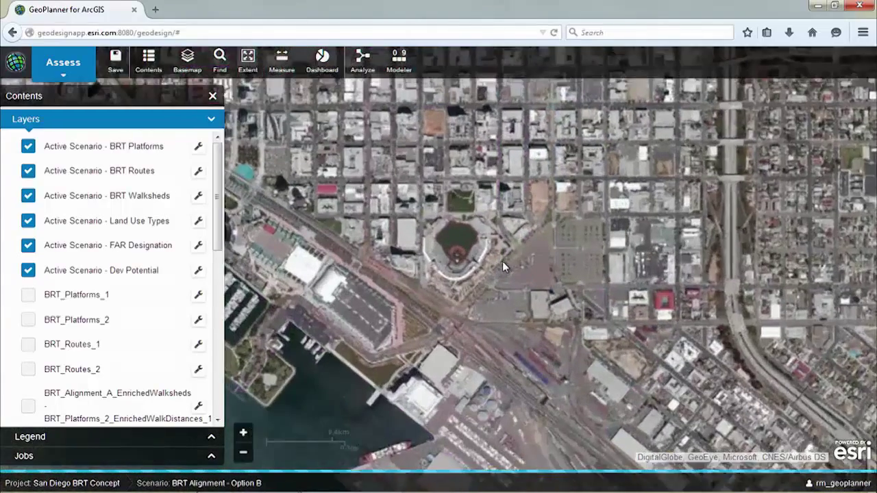
scroll(102, 309, down, 10)
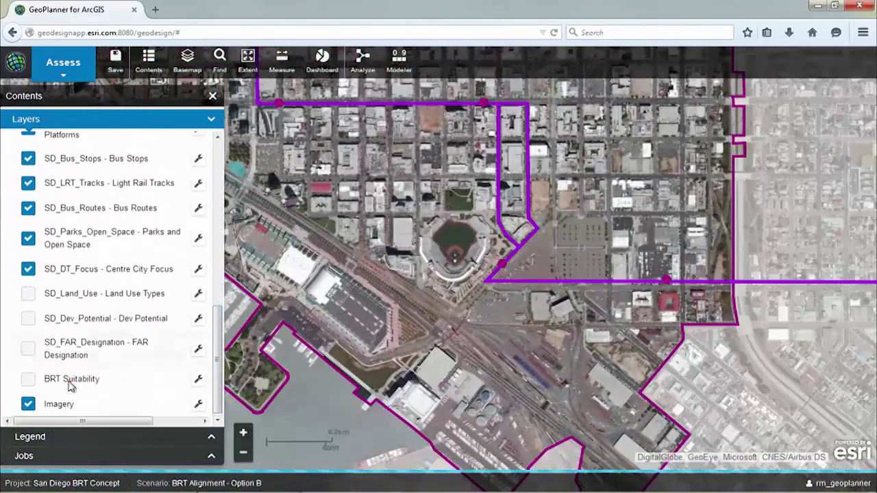
click(28, 382)
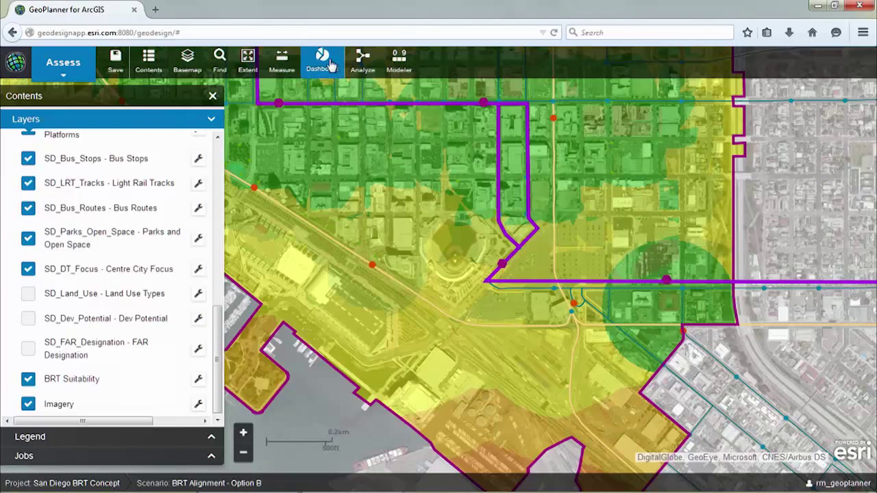
Switch to the Evaluate stage, make Downtown Density - Alternative 1 the active scenario, and close the dashboard
click(328, 63)
click(83, 74)
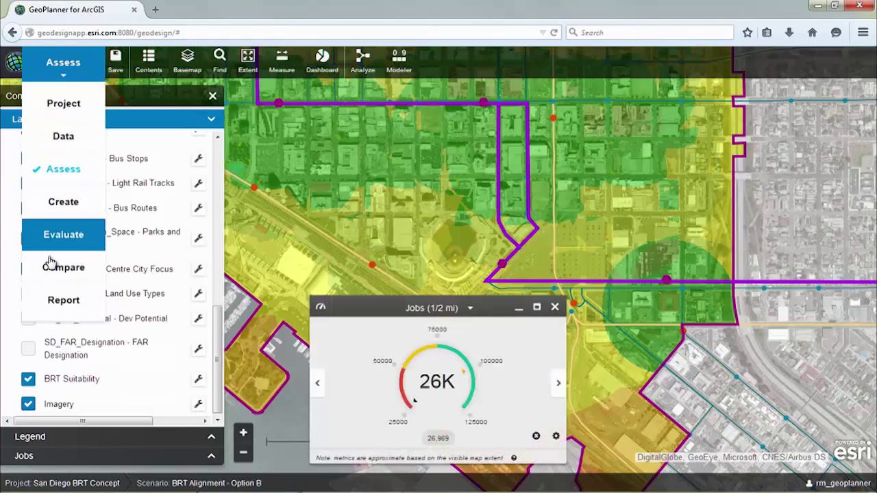
click(72, 235)
click(364, 62)
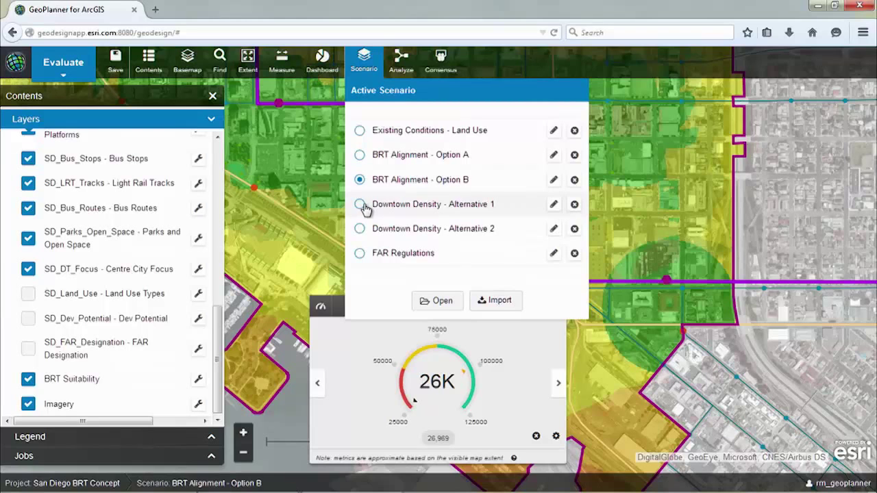
click(360, 205)
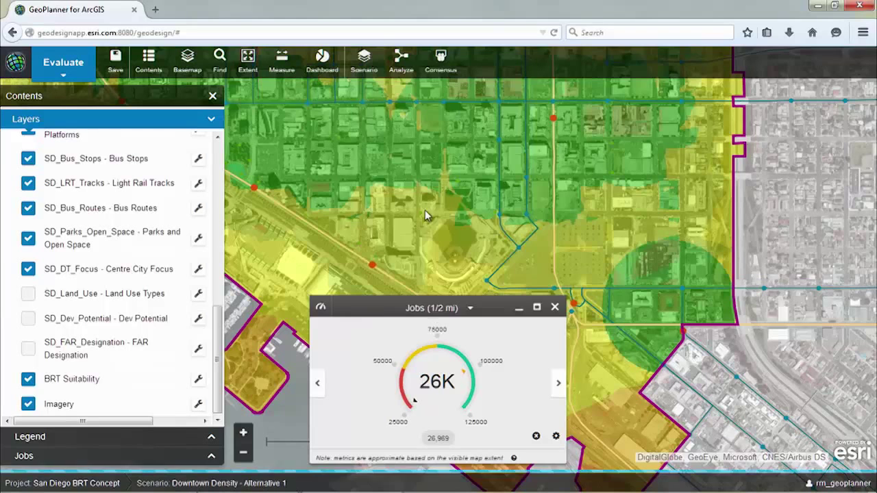
click(556, 307)
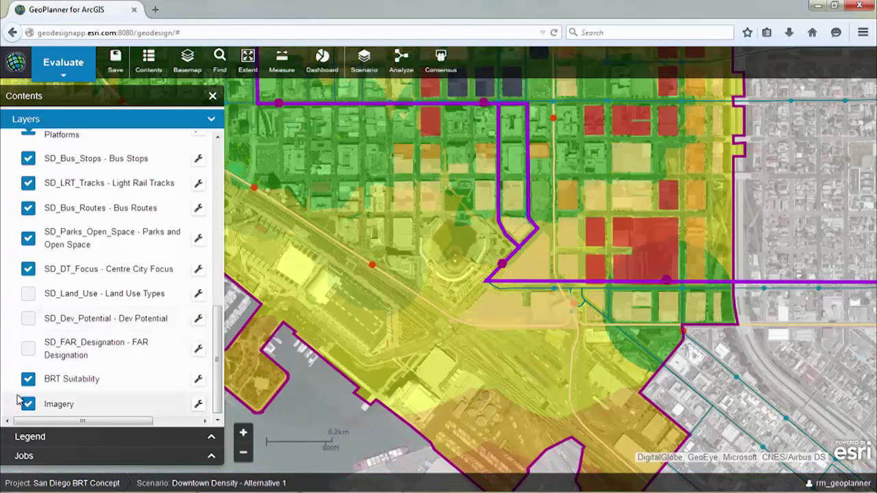
Hide the BRT Suitability layer to show the downtown density parcels over the imagery
click(28, 379)
scroll(488, 215, down, 1)
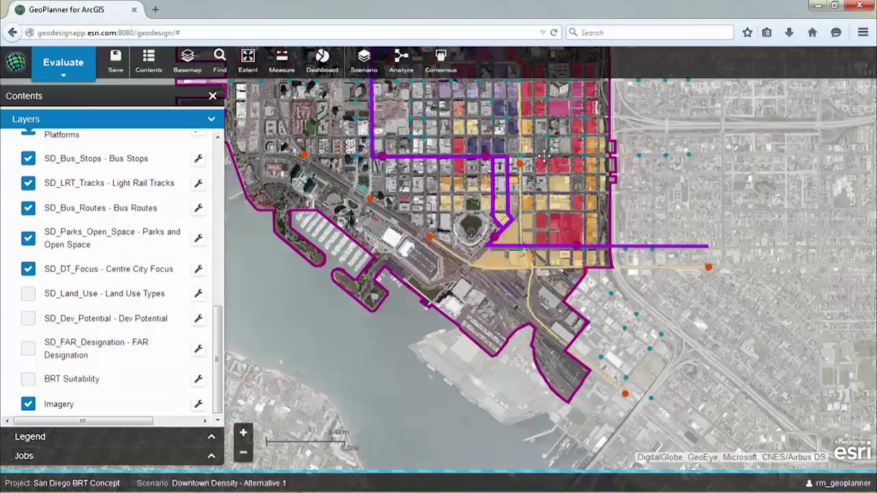
drag(543, 152, 591, 284)
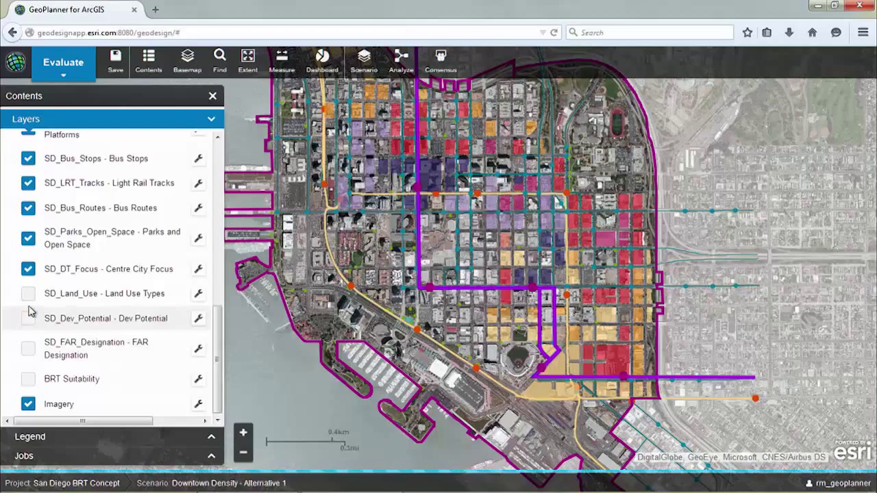
Display the SD_FAR_Designation layer over the Dark Gray Canvas basemap for the whole downtown area
click(28, 349)
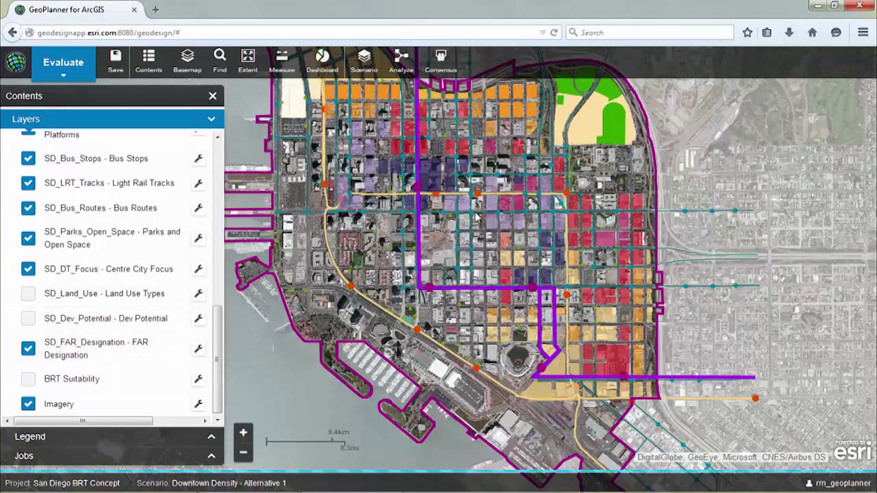
click(184, 65)
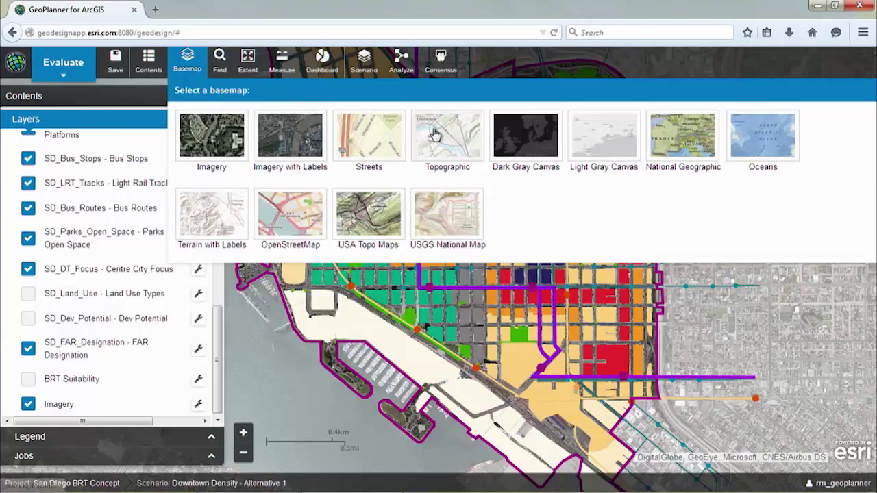
click(514, 135)
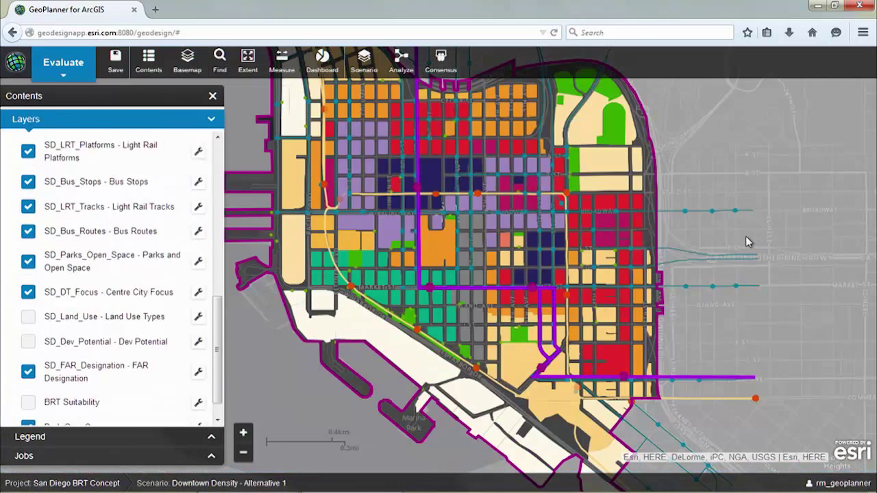
drag(745, 236, 763, 270)
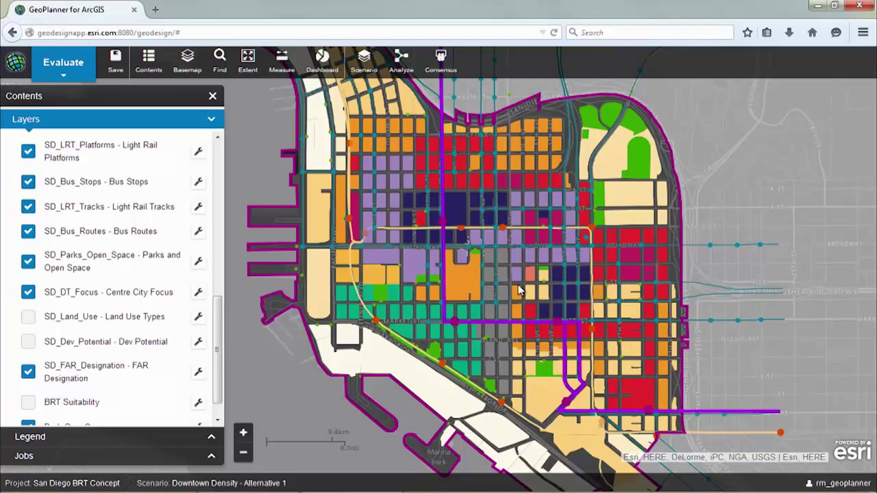
Hide the SD_FAR_Designation layer and change the basemap to Imagery, focusing on the parcels east of the ballpark
click(27, 372)
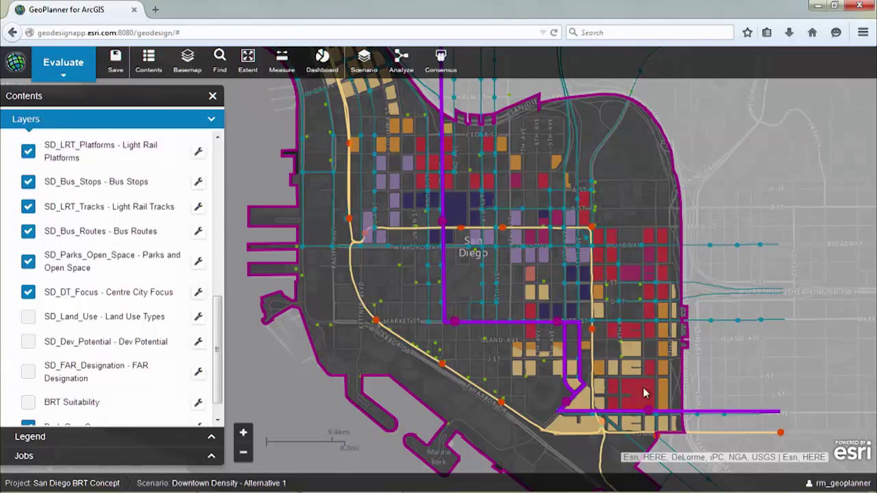
drag(652, 376, 505, 285)
scroll(504, 284, up, 1)
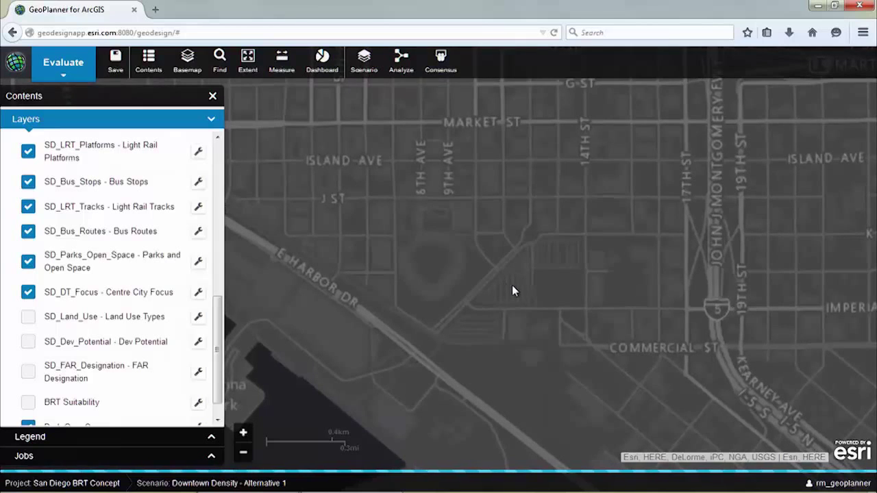
click(191, 65)
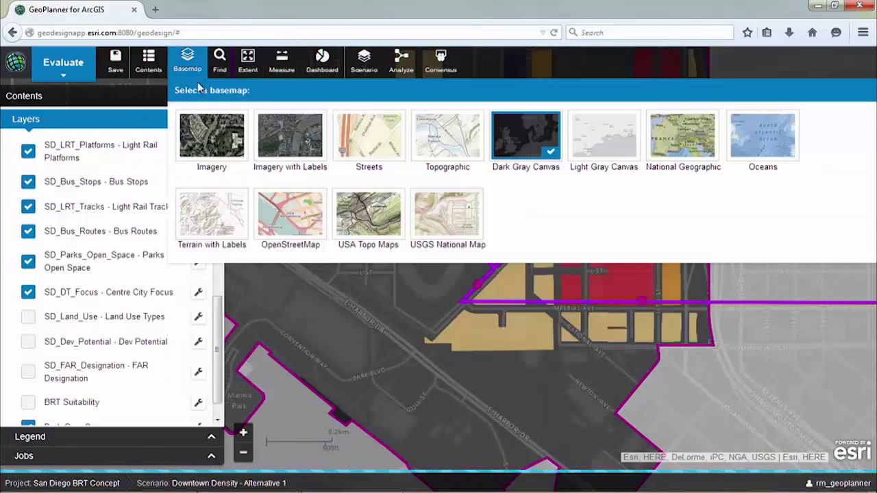
click(227, 149)
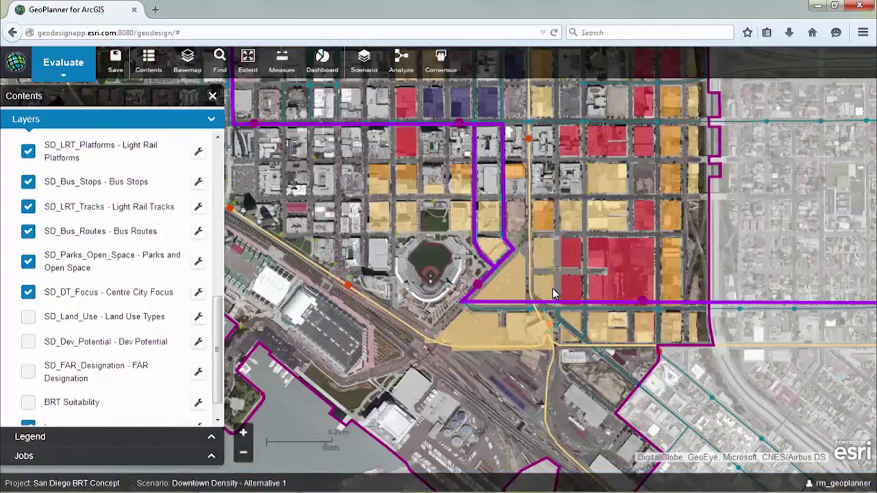
scroll(553, 288, up, 1)
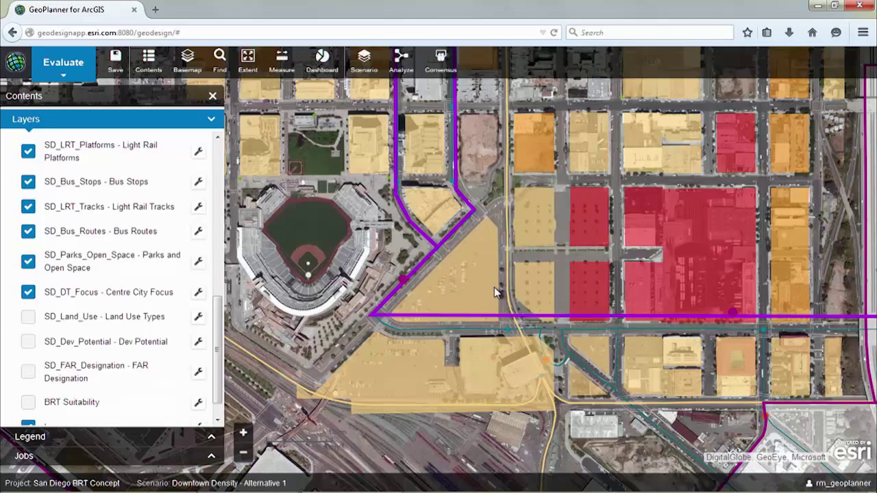
Make Downtown Density - Alternative 2 the active scenario and show the Dev Potential classes in the legend
click(364, 60)
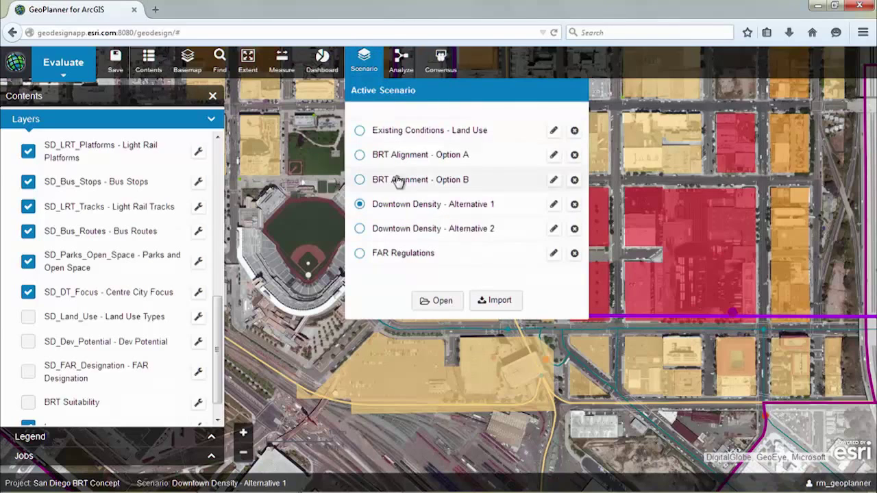
click(360, 229)
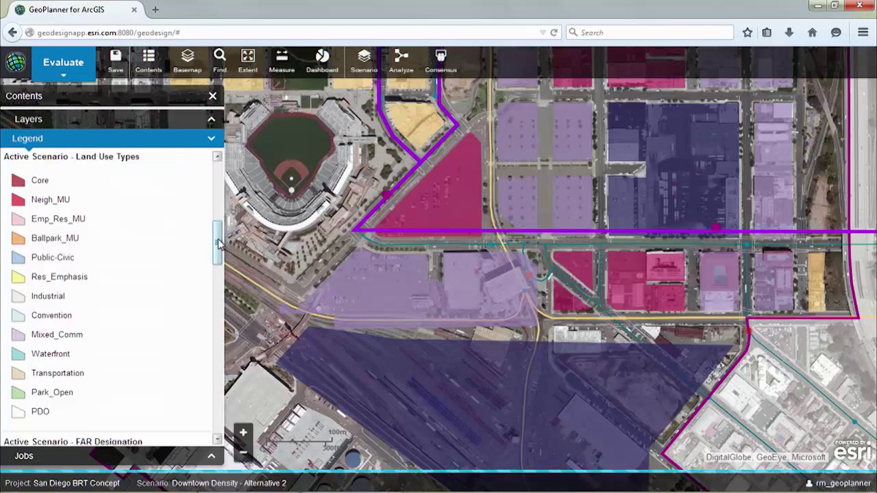
drag(218, 237, 219, 345)
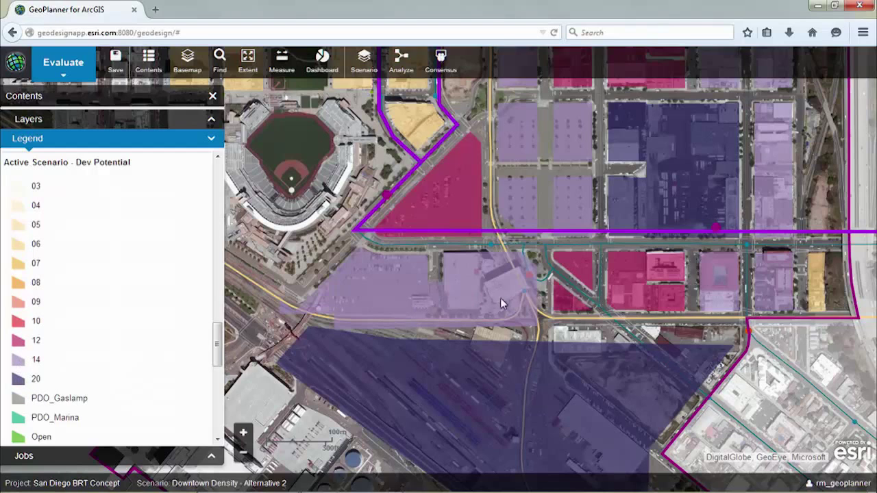
Inspect the attributes of the large Dev Potential polygon over the rail yards, and switch to the Create stage
scroll(501, 303, down, 2)
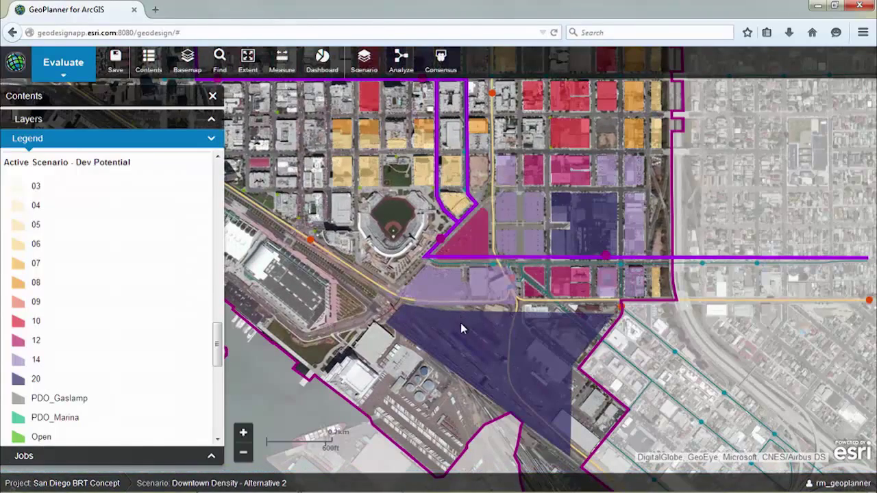
click(461, 326)
click(45, 66)
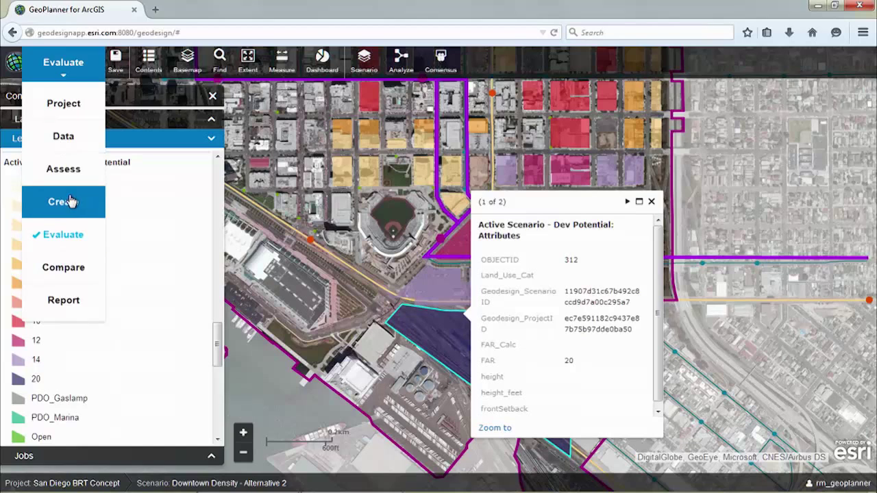
click(72, 201)
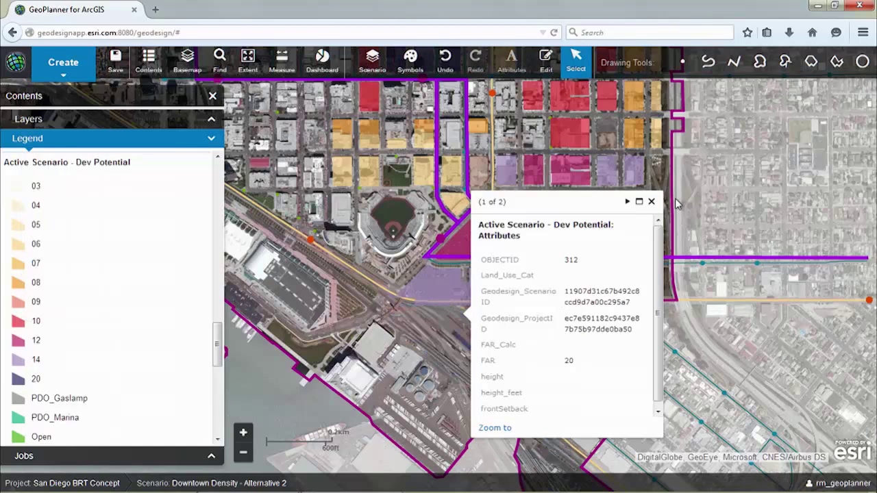
click(651, 203)
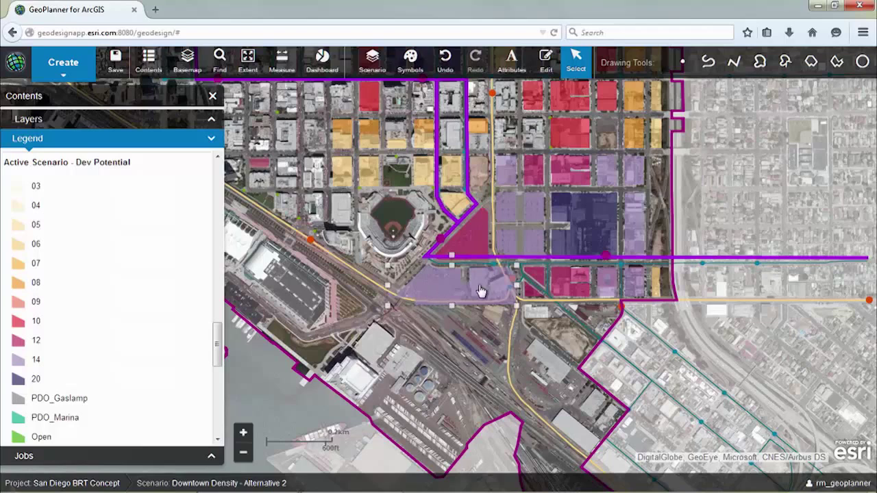
Set both FAR and FAR_Calc to 20 for the Ballpark_MU polygon just southeast of the ballpark, and save its attributes
click(516, 60)
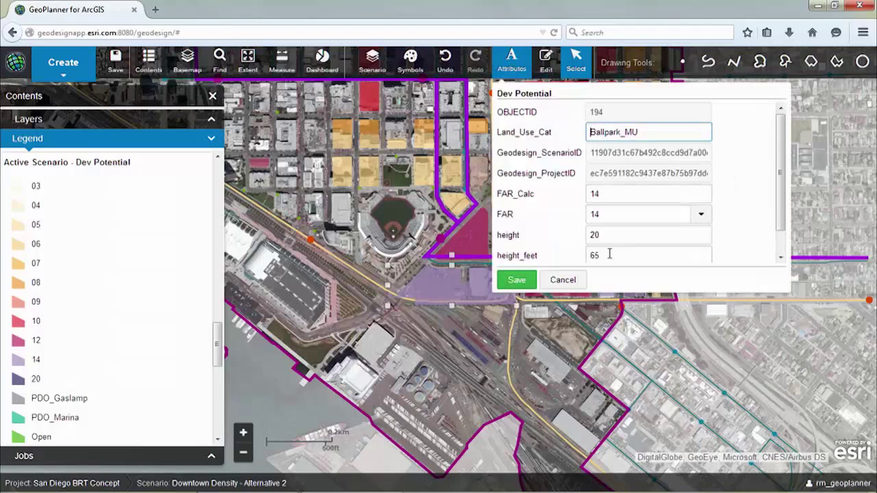
click(700, 215)
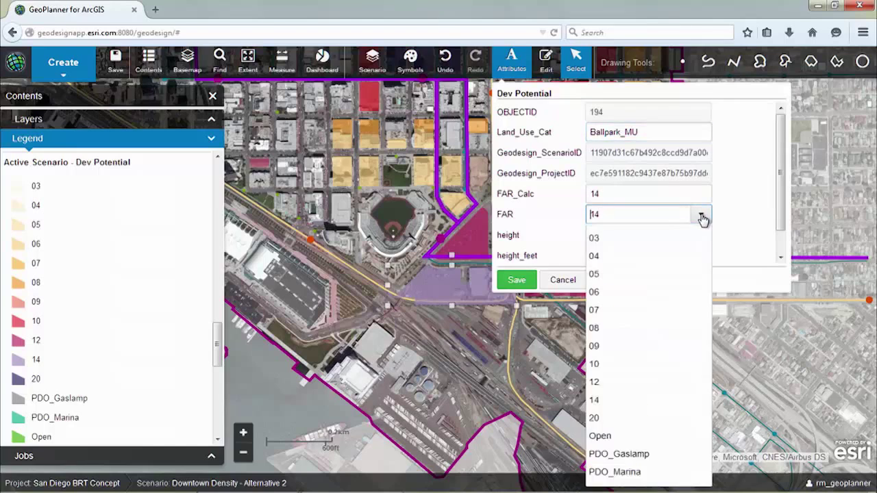
click(607, 420)
drag(613, 198, 584, 195)
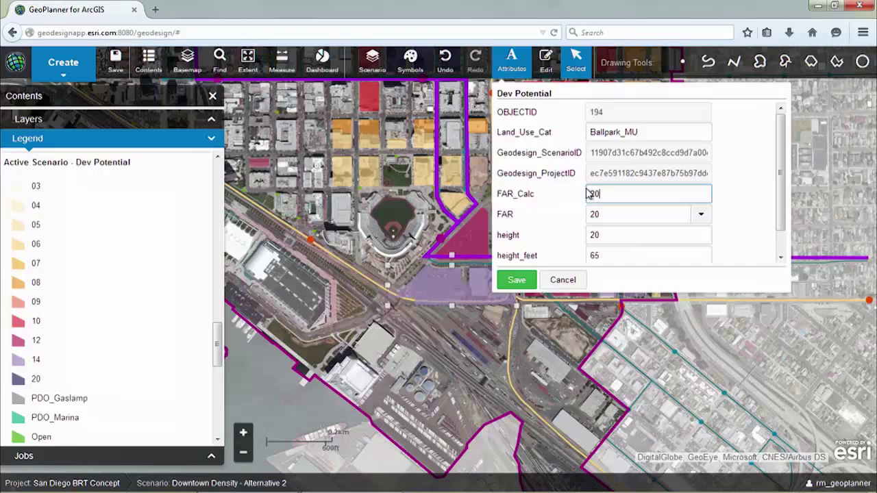
click(518, 278)
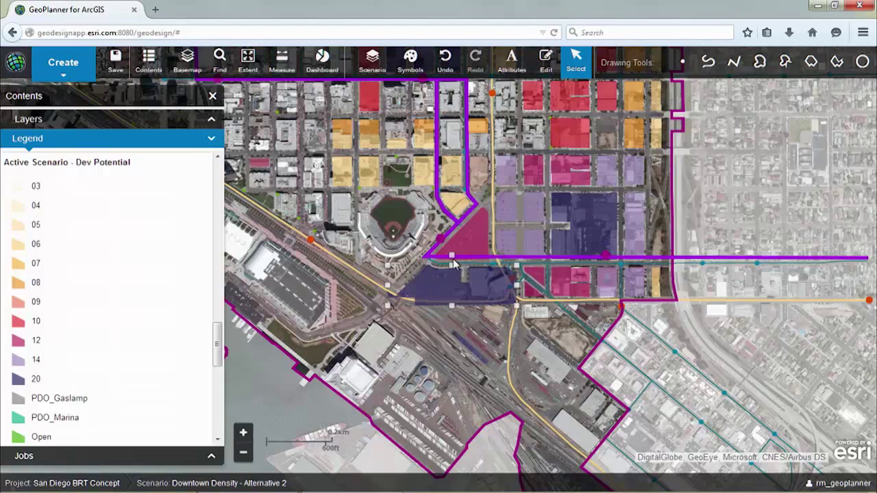
Draw a straight-edged Dev Potential polygon of class 14 over the rail yards directly south of the ballpark's dark-blue parcel
drag(417, 323, 364, 208)
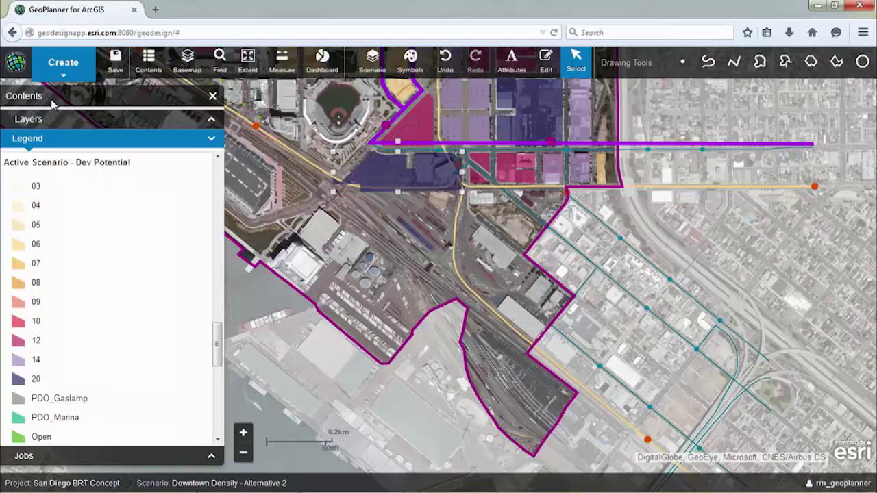
click(78, 65)
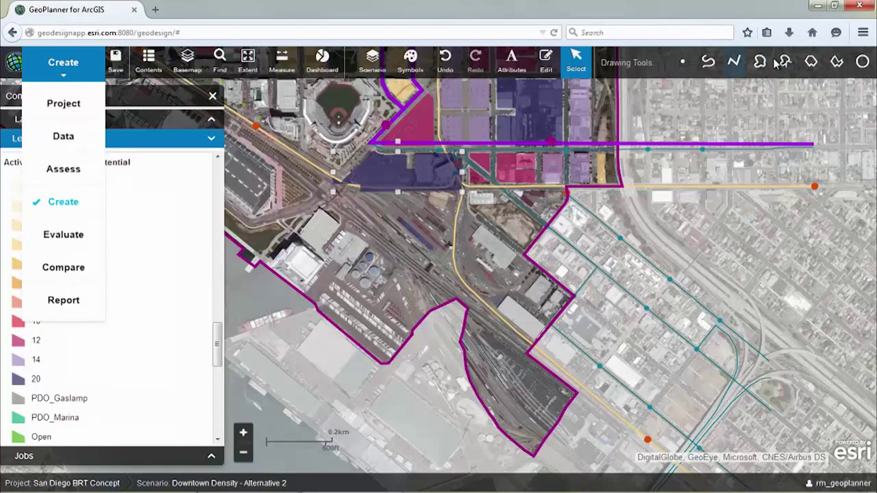
click(835, 62)
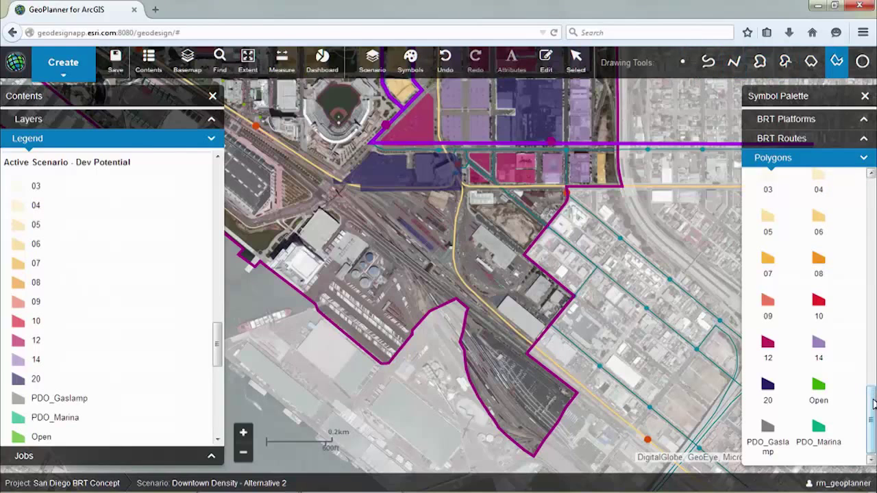
scroll(871, 389, down, 4)
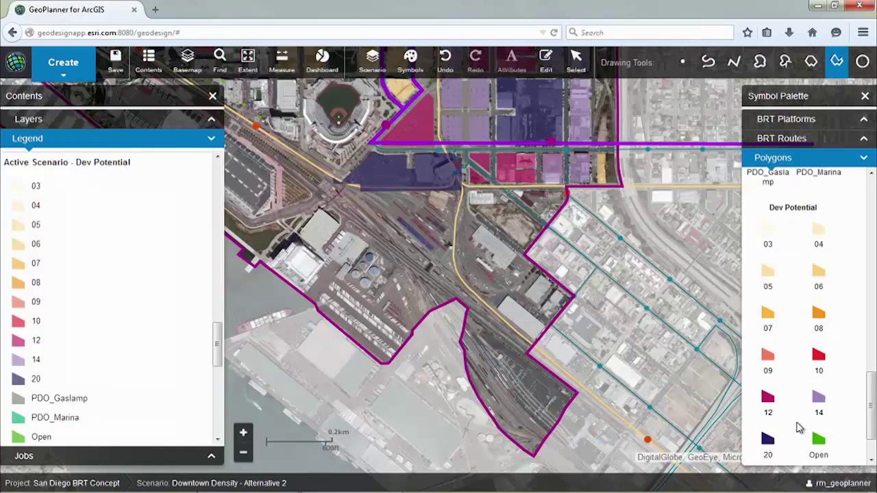
scroll(861, 430, down, 2)
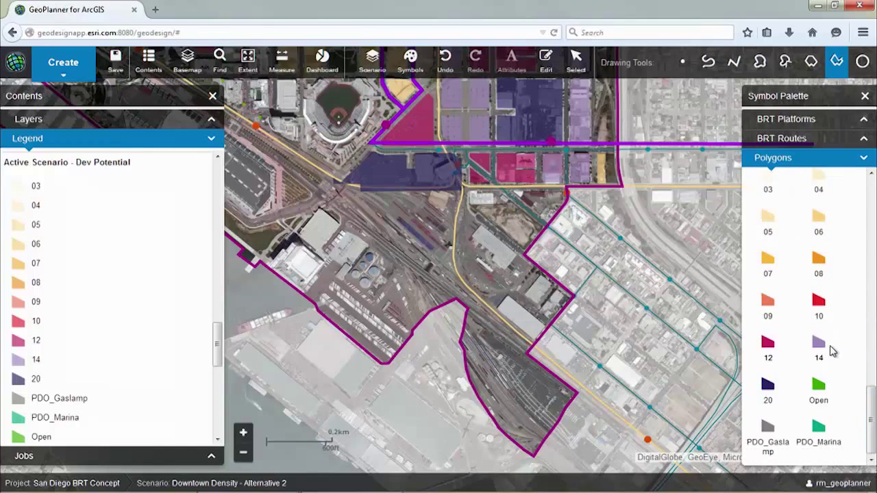
click(819, 346)
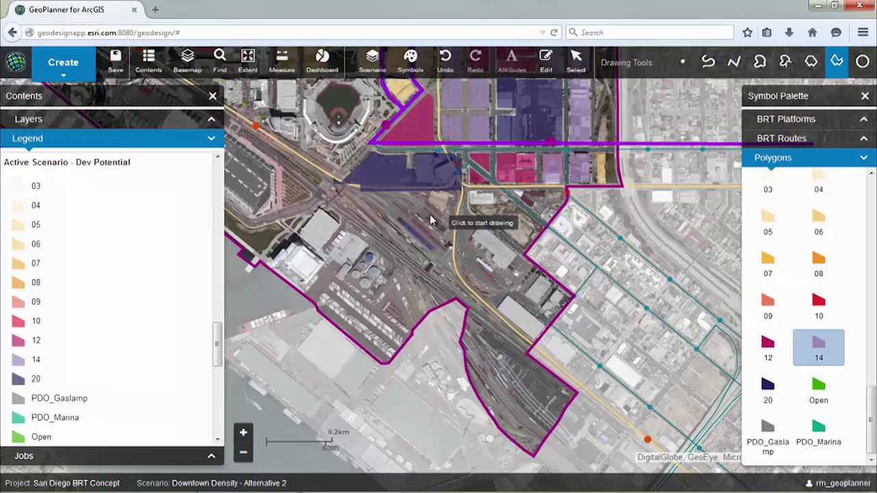
click(350, 194)
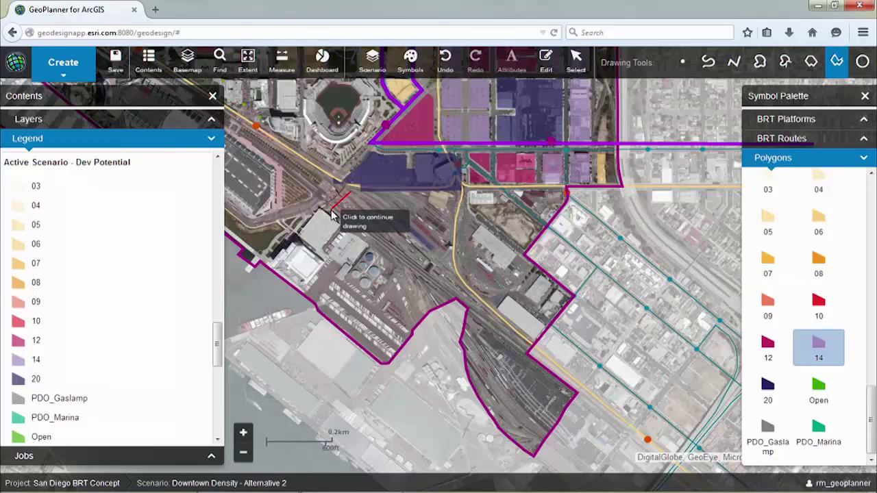
click(332, 209)
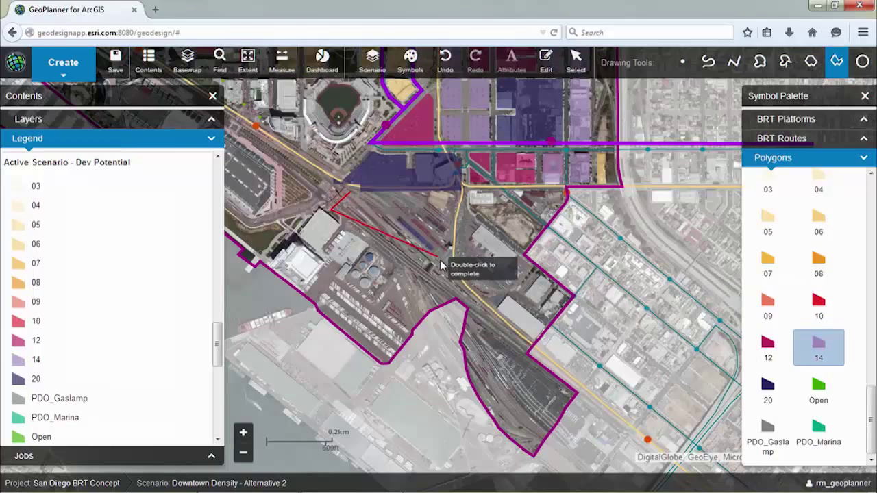
click(490, 312)
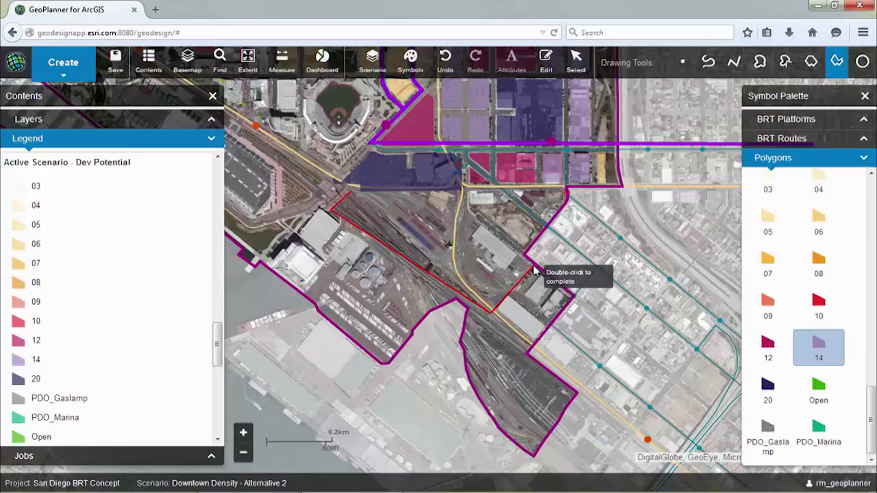
click(532, 265)
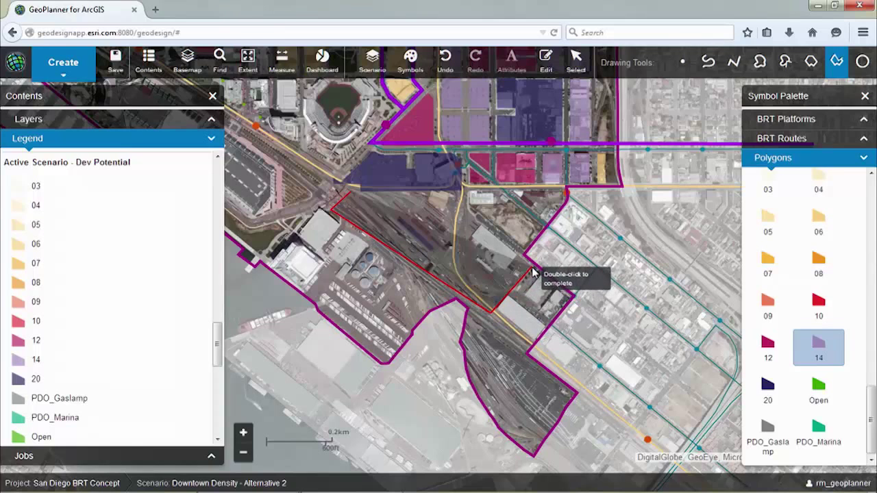
click(459, 194)
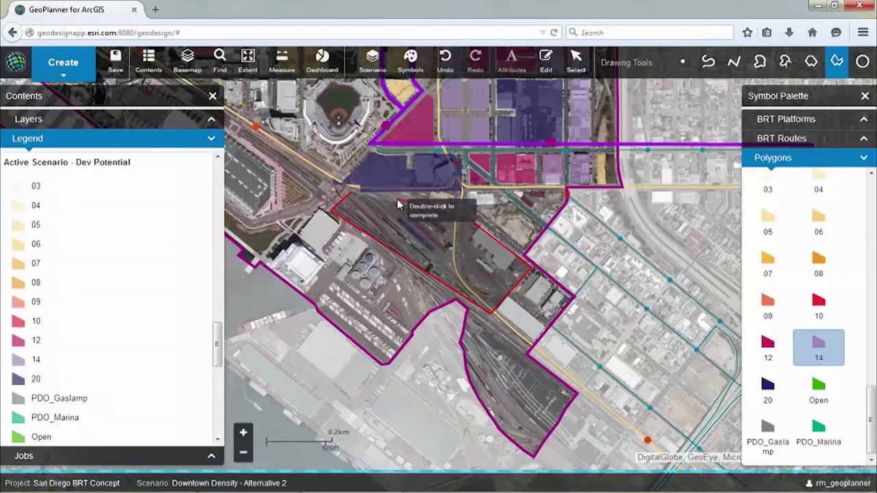
double_click(362, 201)
click(359, 195)
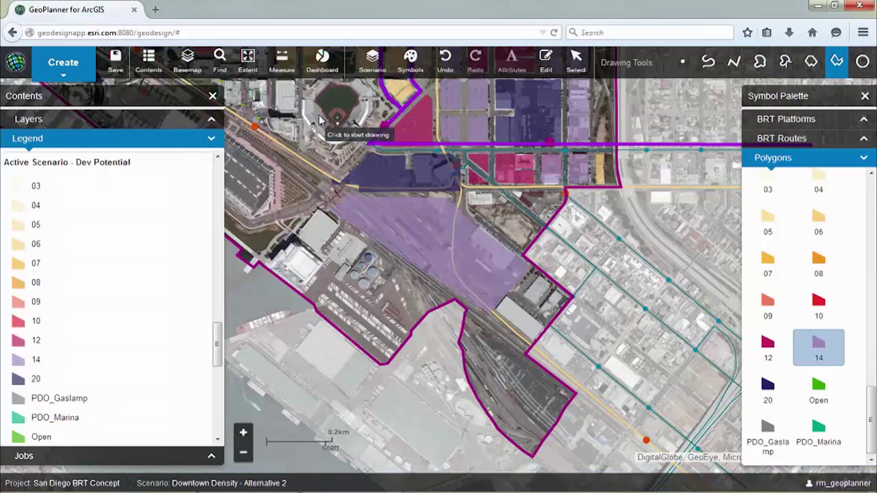
Browse the dashboard gauges from Households (1/2 mi) to Potential Jobs (50%) for the active scenario, and close the dashboard
click(324, 56)
click(320, 386)
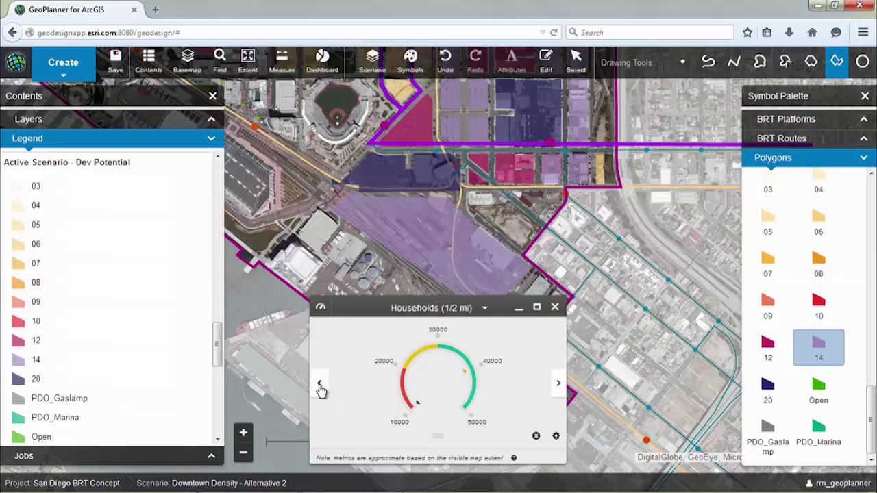
click(322, 387)
click(322, 388)
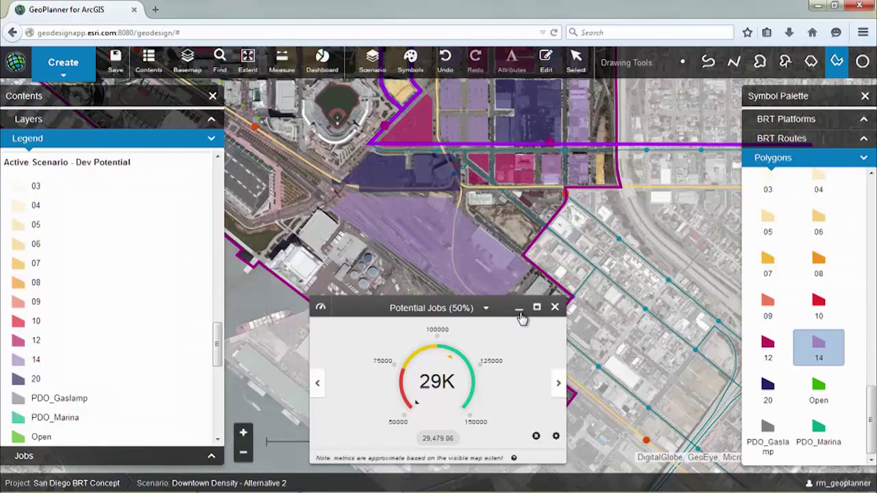
click(555, 306)
Switch to the Compare stage and focus both maps on the Centre City Boundary bookmark, with the contents hidden
click(77, 67)
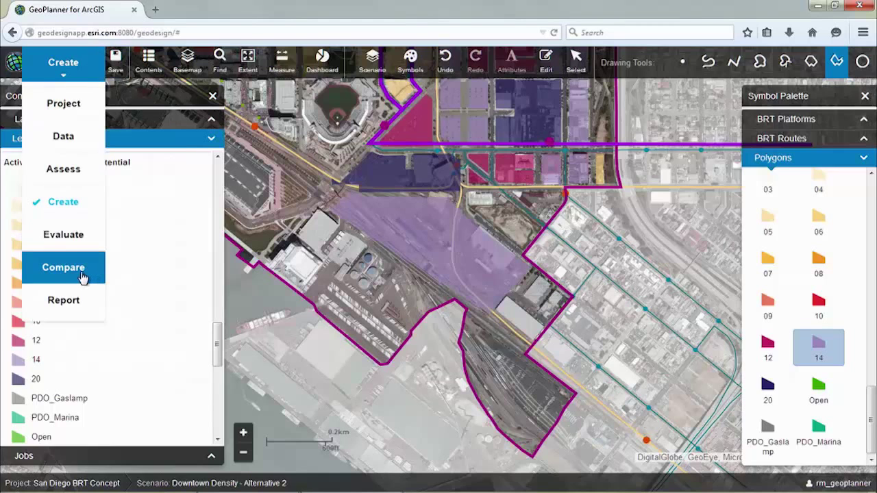
click(85, 270)
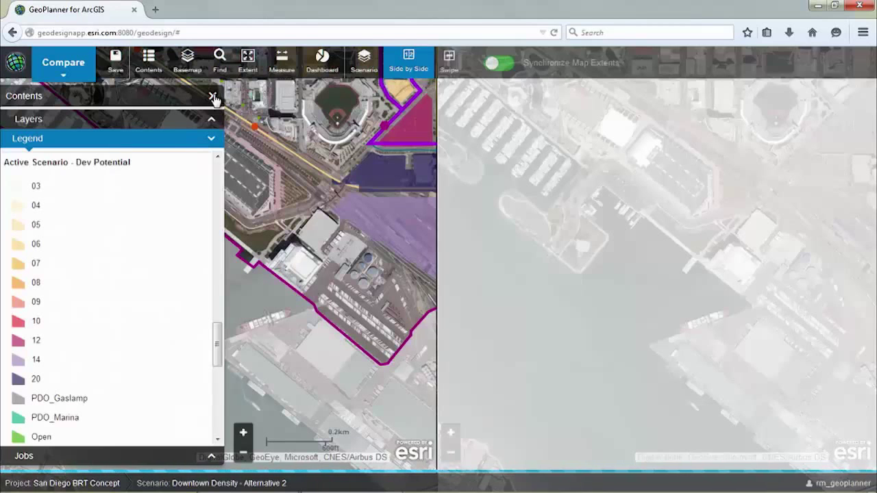
click(212, 96)
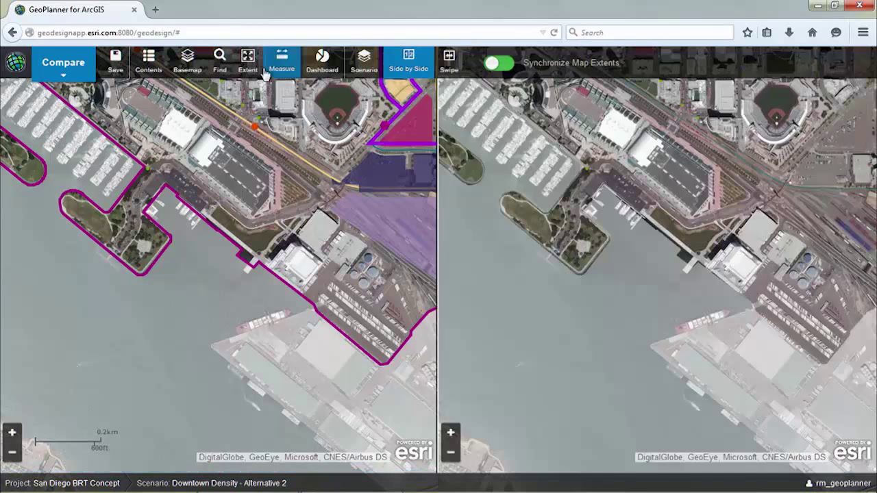
click(247, 60)
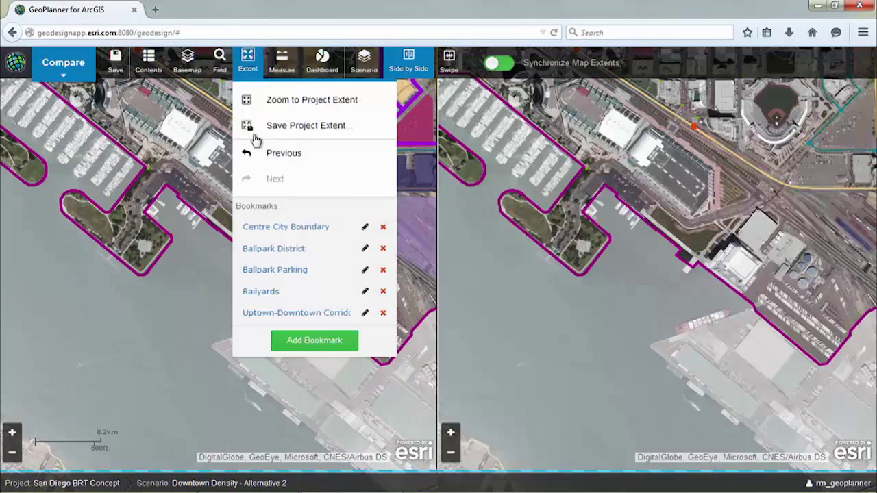
click(276, 229)
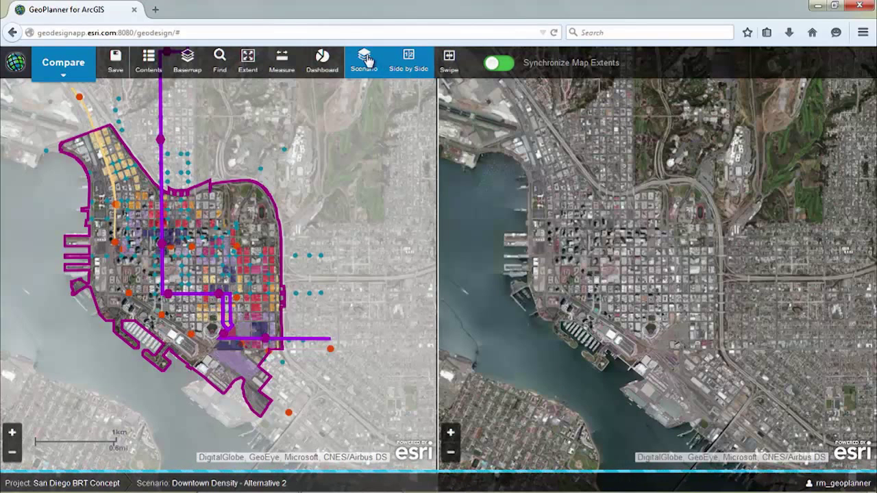
Set Downtown Density - Alternative 1 as the side-by-side comparison scenario against the active Alternative 2
click(367, 74)
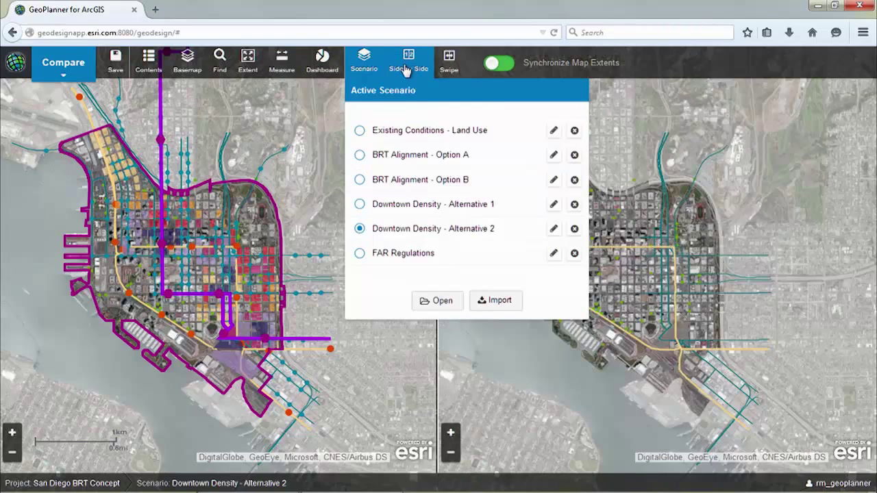
click(409, 64)
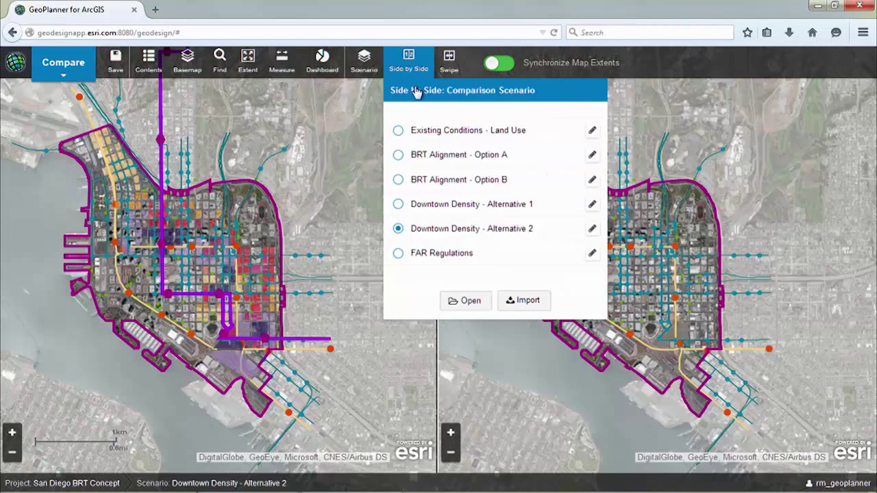
click(398, 204)
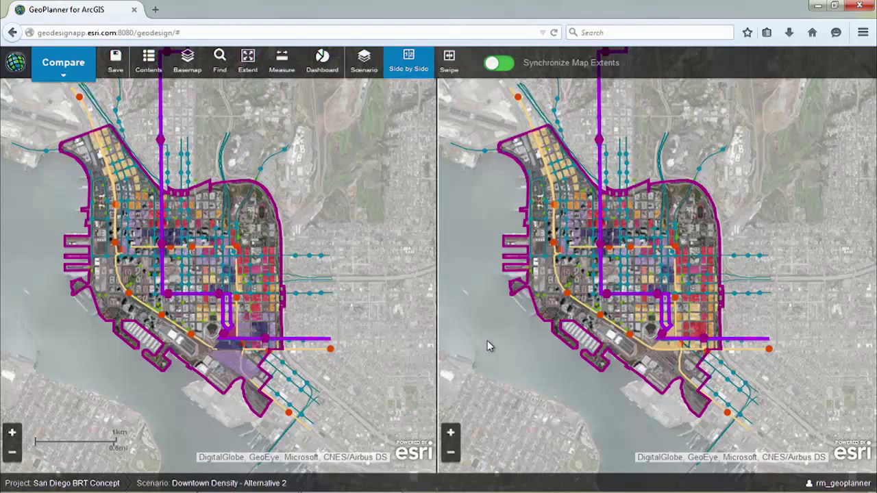
Compare the Potential Jobs (50%) and Potential HH (50%) dashboard gauges of the two density alternatives
click(322, 58)
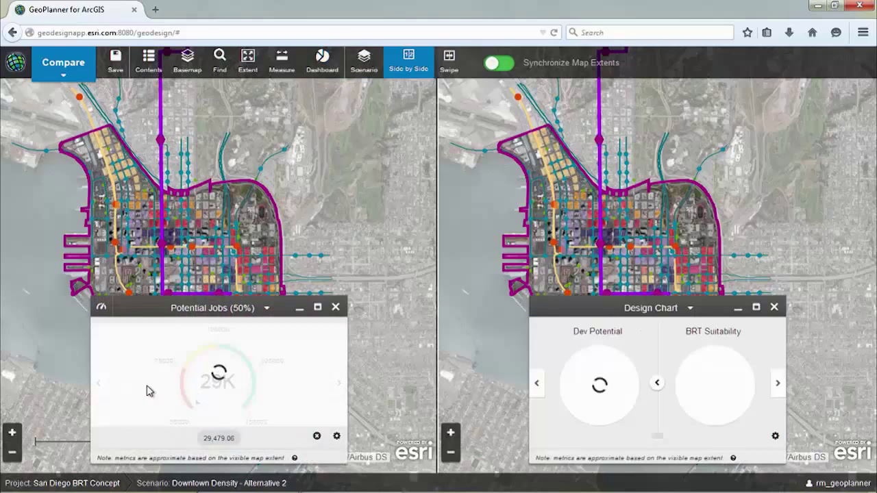
click(538, 386)
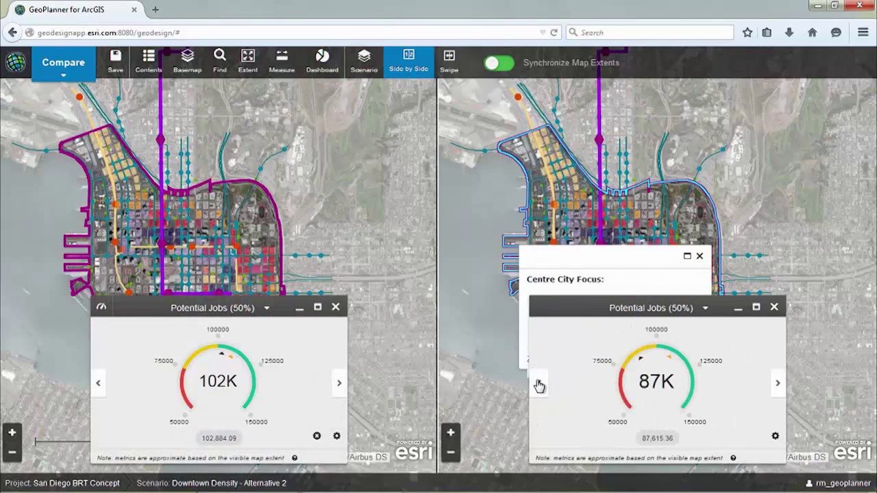
click(702, 257)
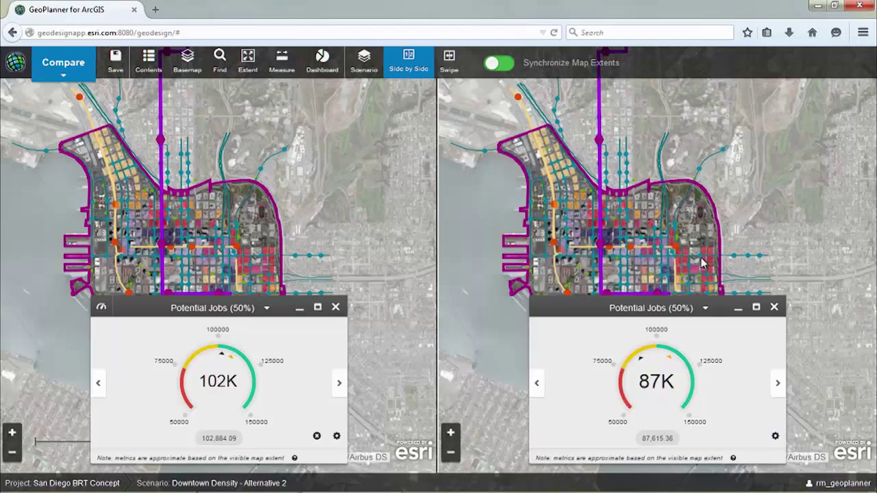
click(98, 384)
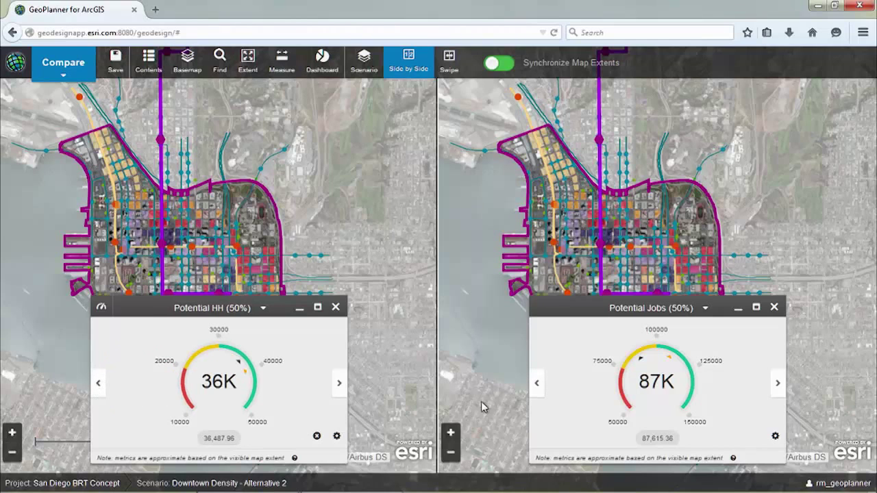
click(538, 385)
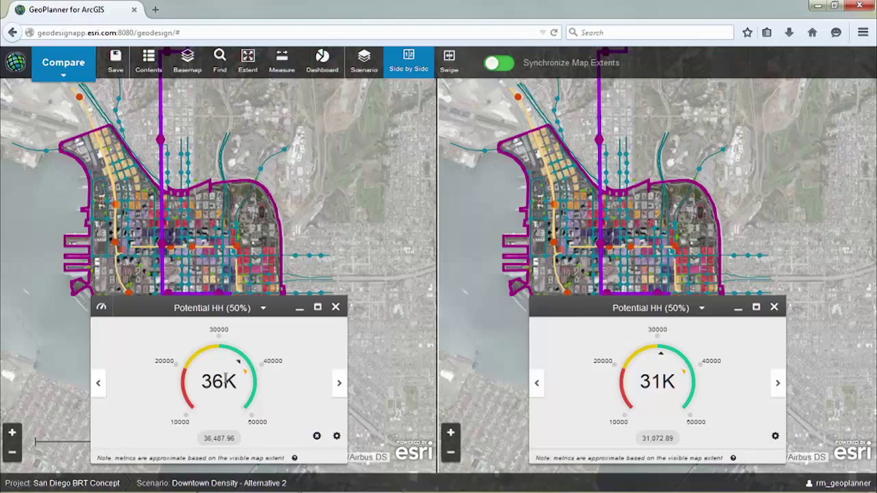
click(338, 387)
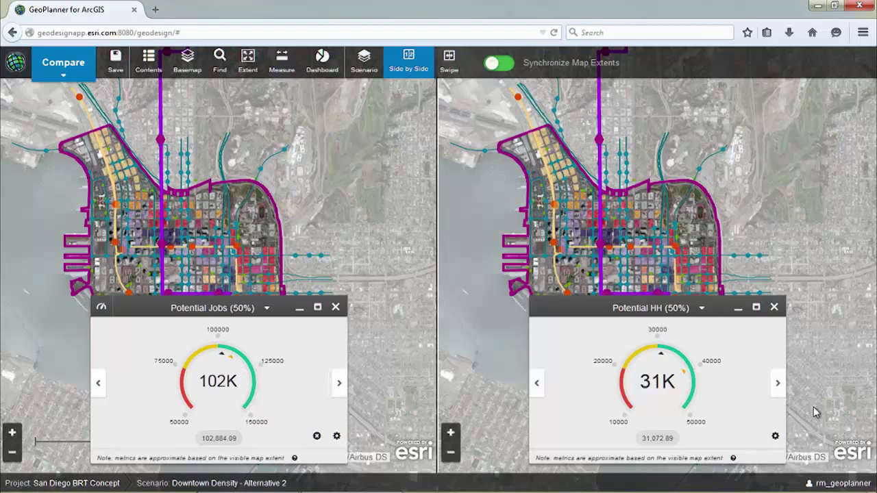
click(778, 386)
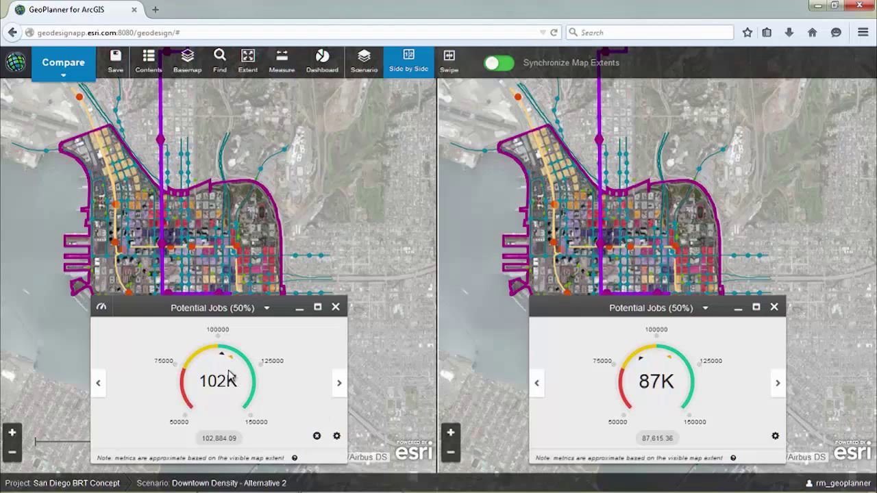
Inspect the target and per-feature equation of Alternative 2's Potential Jobs (50%) indicator without changes, and close both dashboards
click(336, 436)
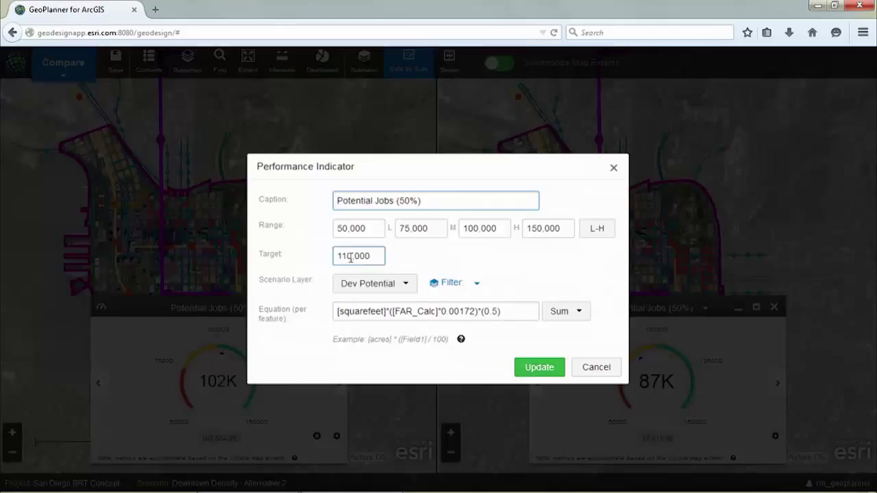
drag(500, 311, 282, 314)
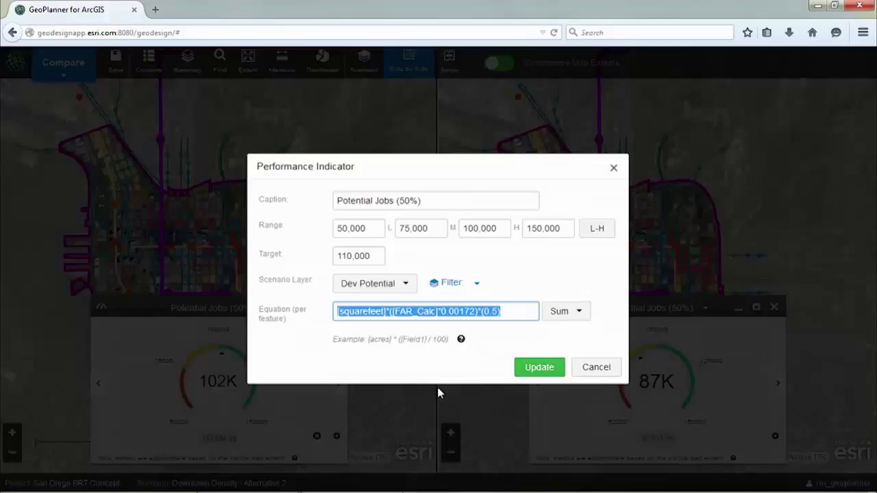
click(614, 169)
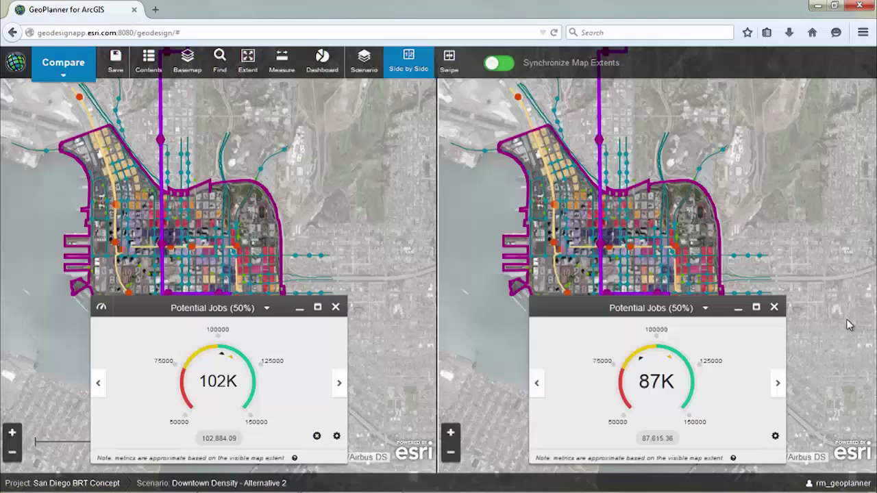
click(774, 307)
click(334, 309)
Switch to the Evaluate stage and turn on the SD_FAR_Designation - FAR Designation layer, focusing the map on southern downtown
click(60, 64)
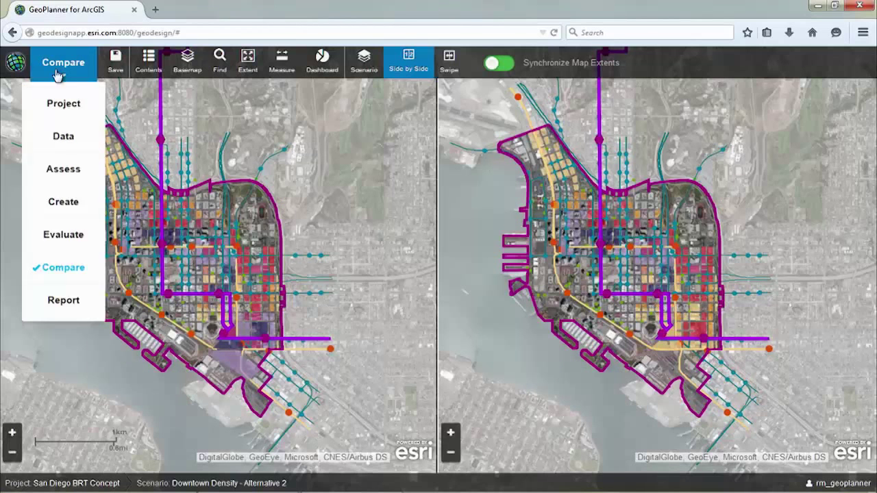
click(60, 241)
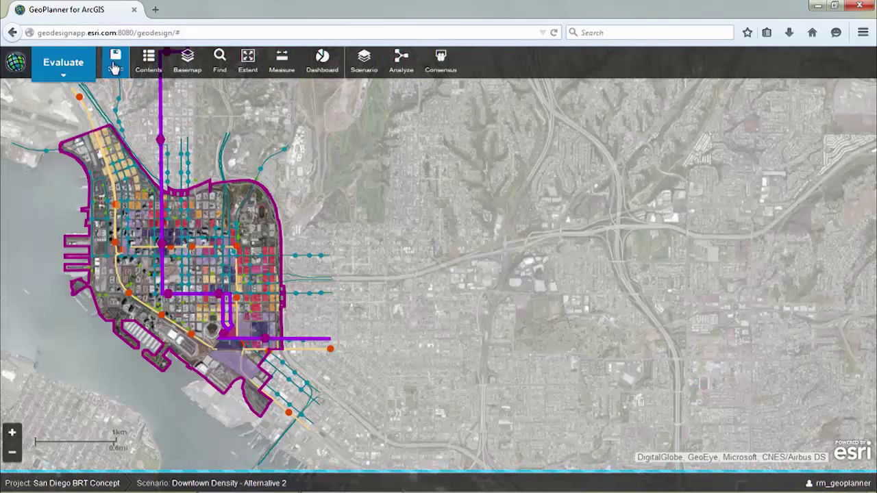
click(144, 63)
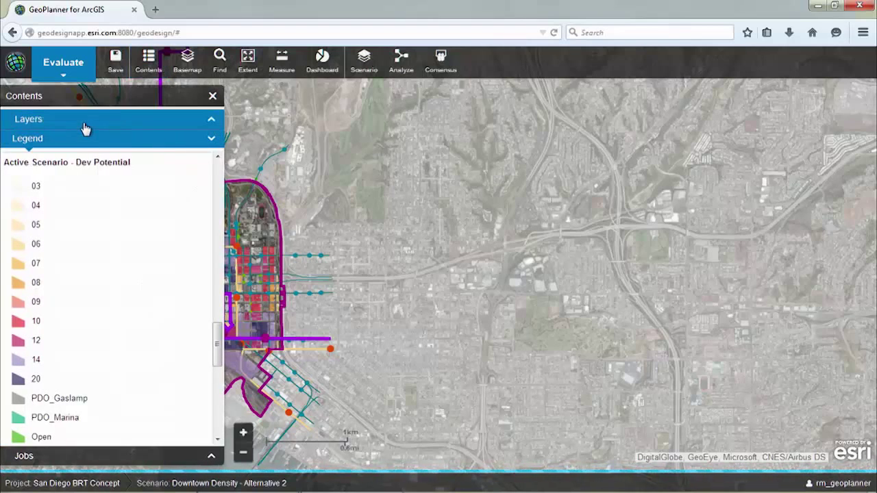
scroll(103, 342, down, 1)
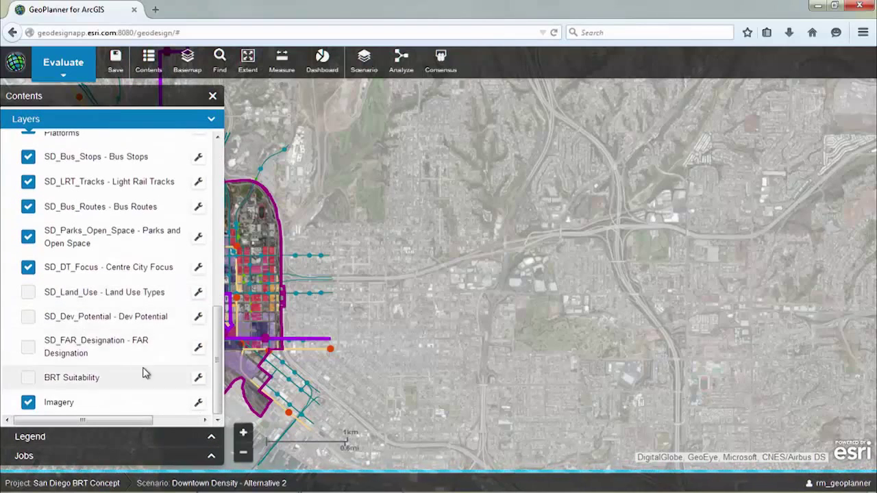
click(27, 347)
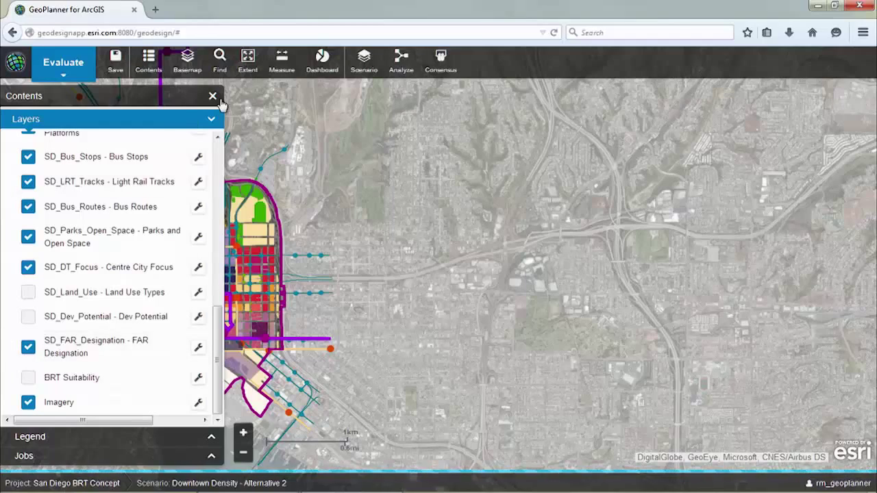
drag(372, 176, 463, 233)
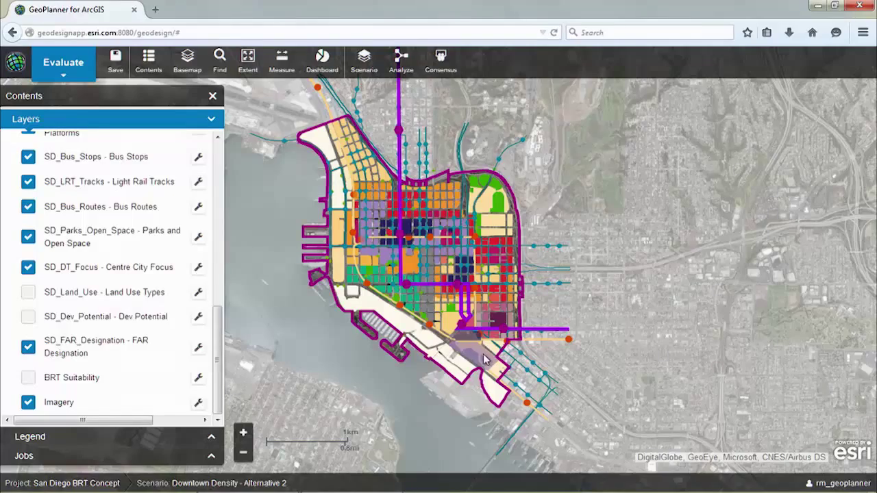
scroll(495, 333, up, 2)
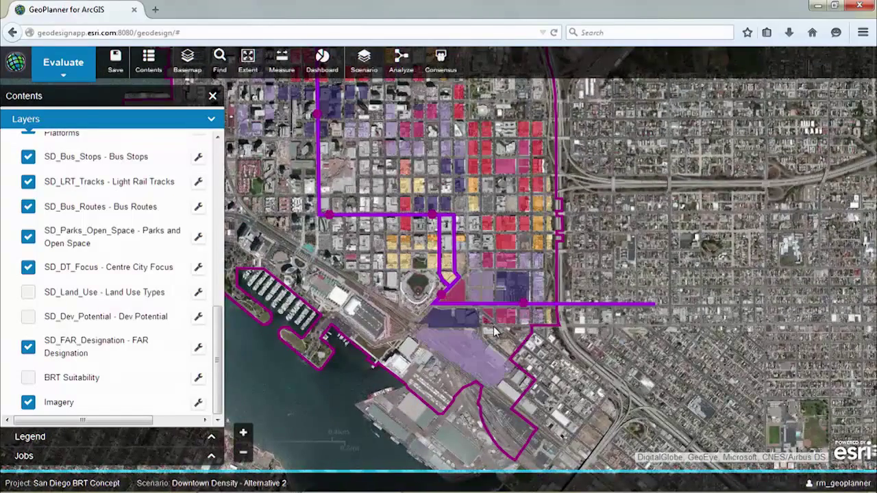
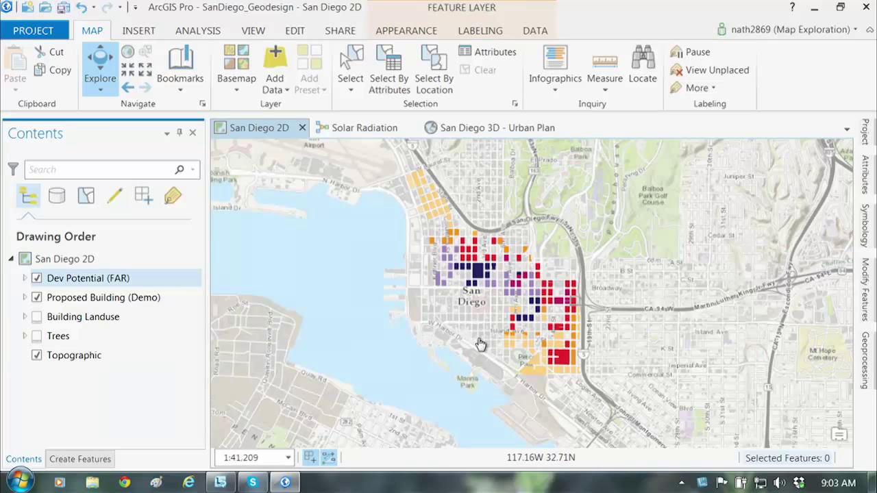
Copy the Dev Potential (FAR) layer from the San Diego 2D map into the San Diego 3D - Urban Plan scene
scroll(491, 320, up, 2)
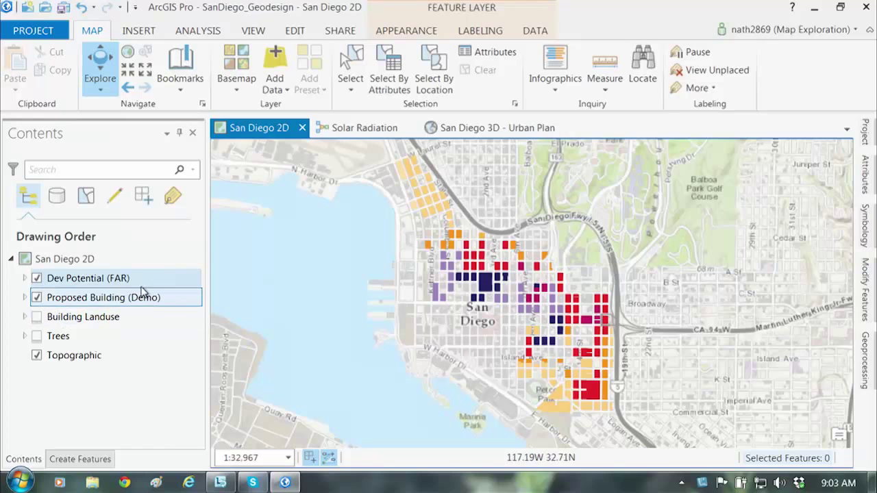
right_click(115, 278)
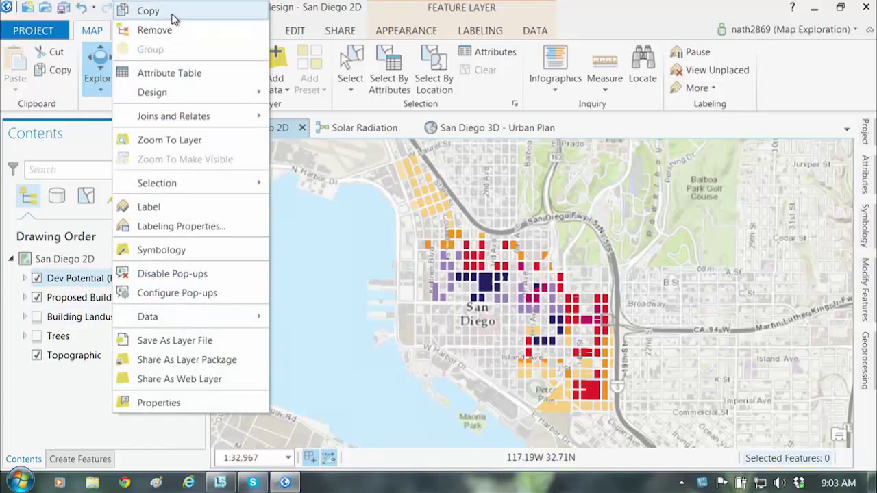
click(149, 12)
click(499, 127)
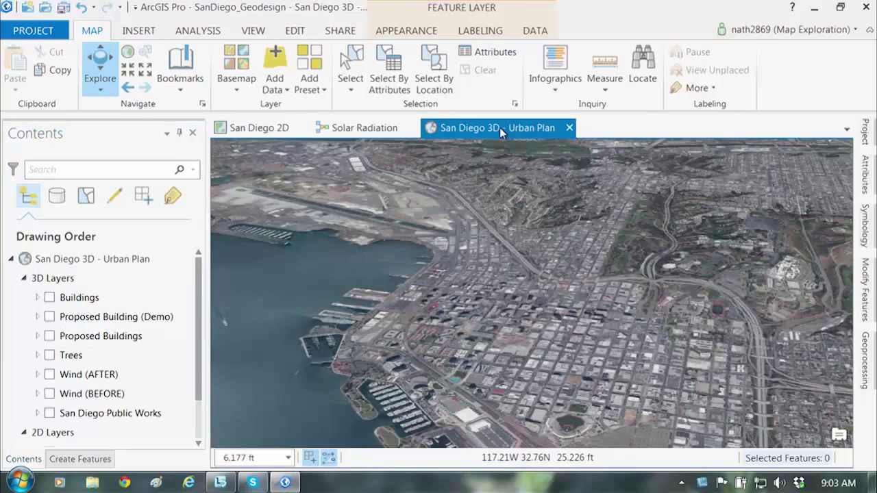
right_click(72, 261)
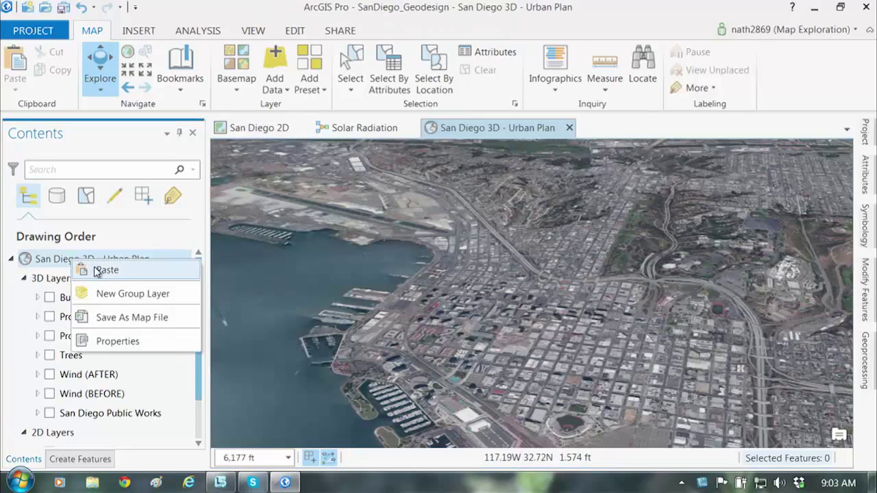
click(98, 270)
mouse_move(476, 350)
mouse_down()
mouse_move(441, 302)
mouse_move(465, 317)
mouse_up()
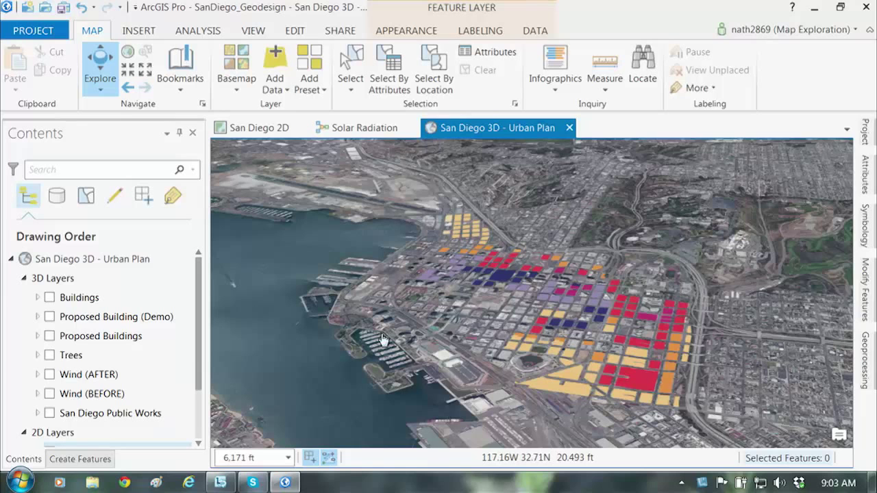
Move the pasted Dev Potential (FAR) layer from the 2D Layers group to the 3D Layers group, above San Diego Public Works
drag(199, 358, 199, 405)
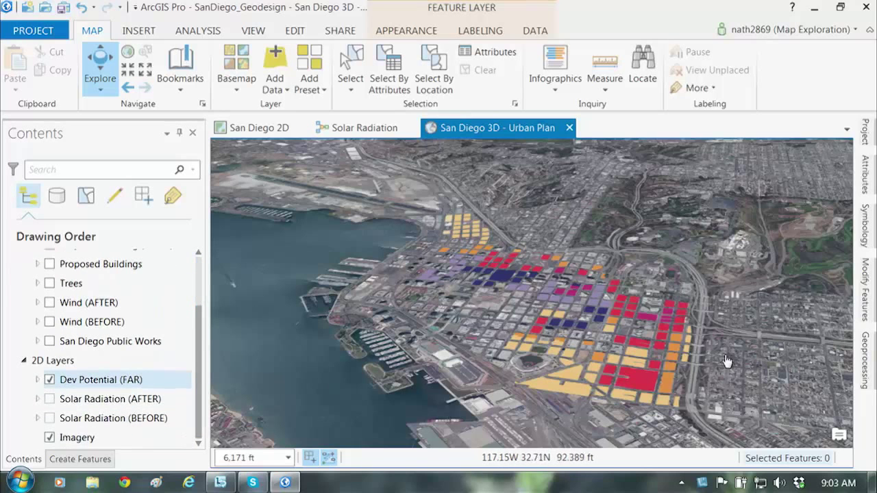
scroll(586, 350, up, 3)
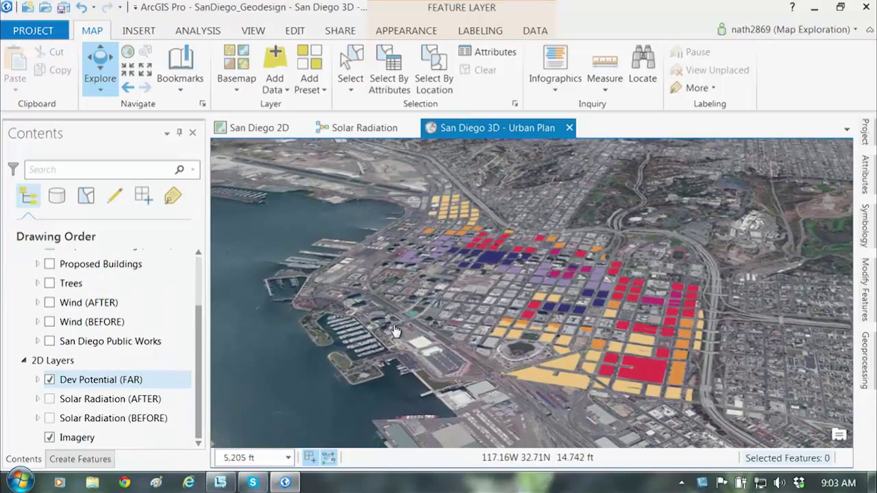
drag(103, 385, 94, 338)
Change the Dev Potential (FAR) layer's symbology from Unique Values to Single Symbol
click(38, 341)
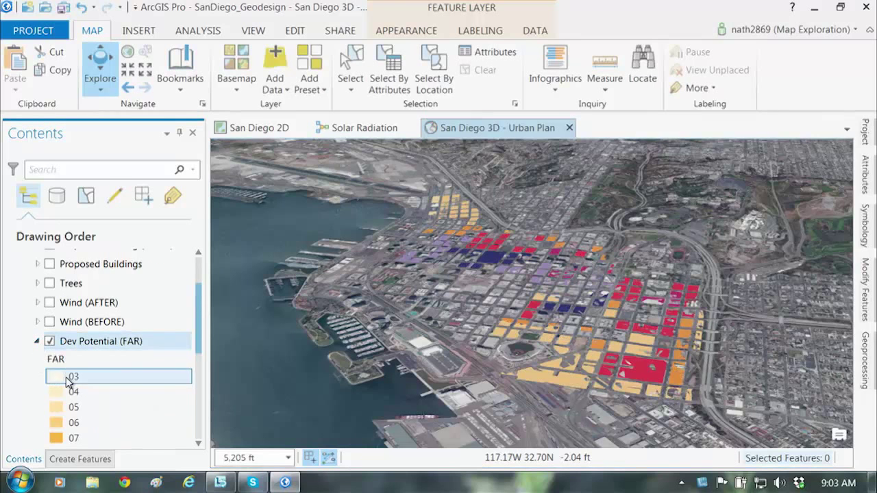
click(57, 376)
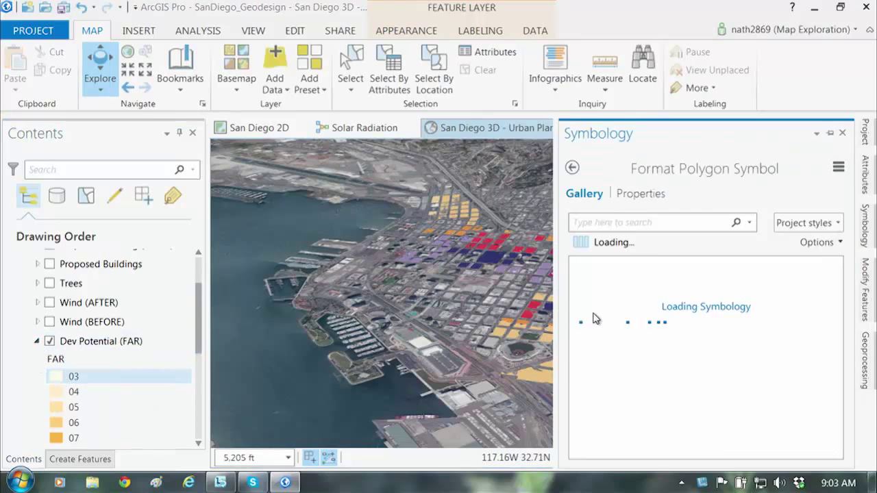
click(572, 169)
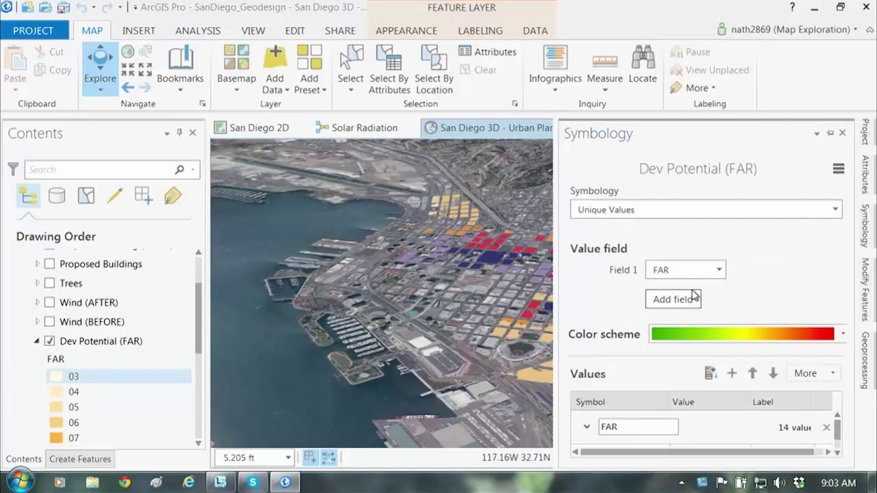
click(836, 211)
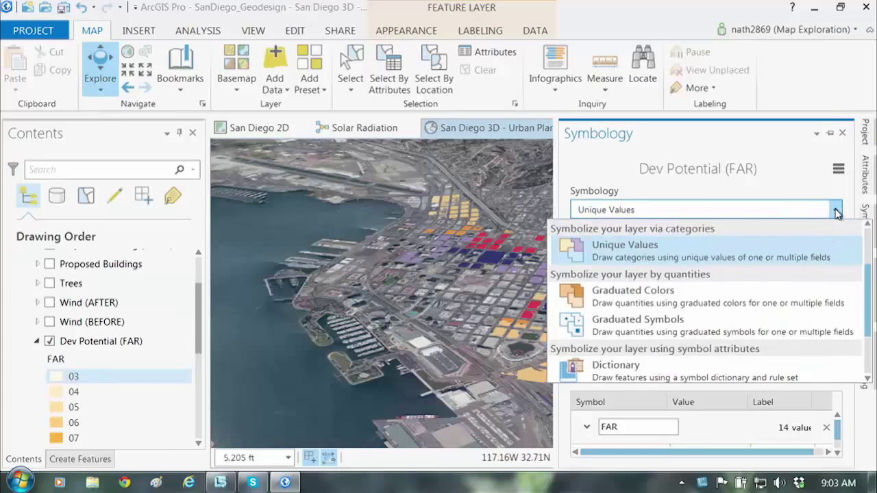
click(644, 254)
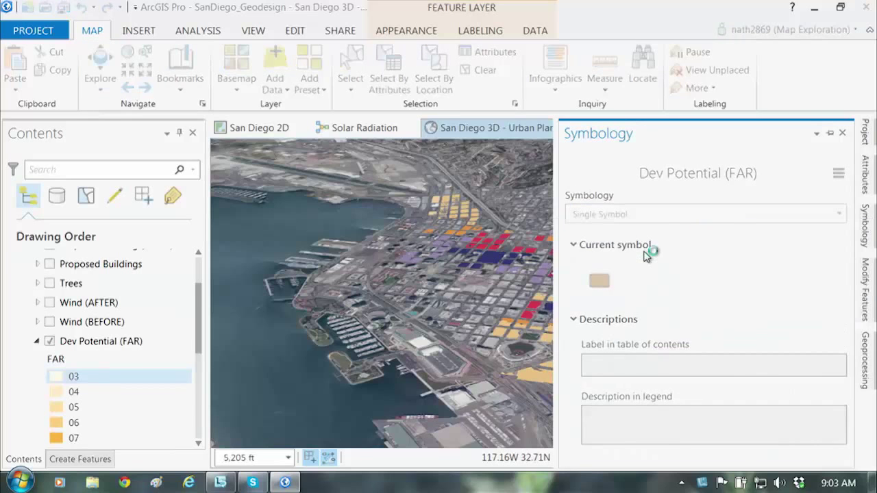
Apply the FAR (3D) symbol from SD_Style to the Dev Potential (FAR) layer and view the extruded downtown blocks obliquely
click(597, 279)
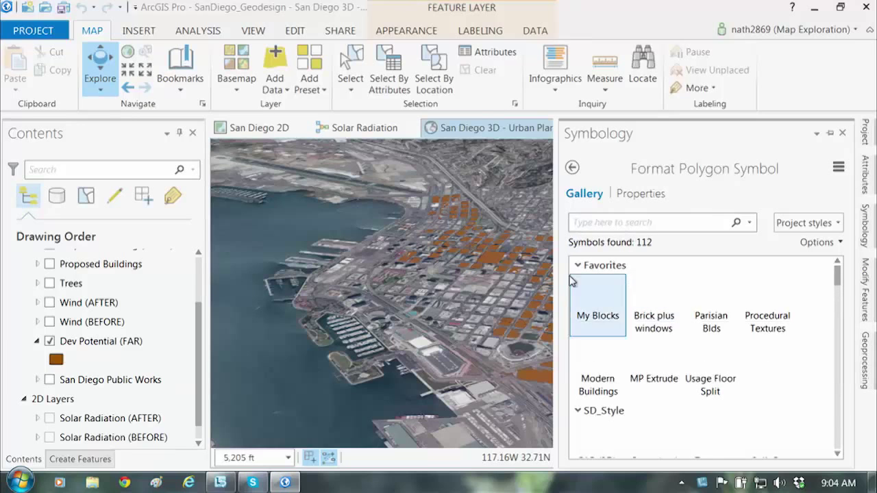
click(579, 266)
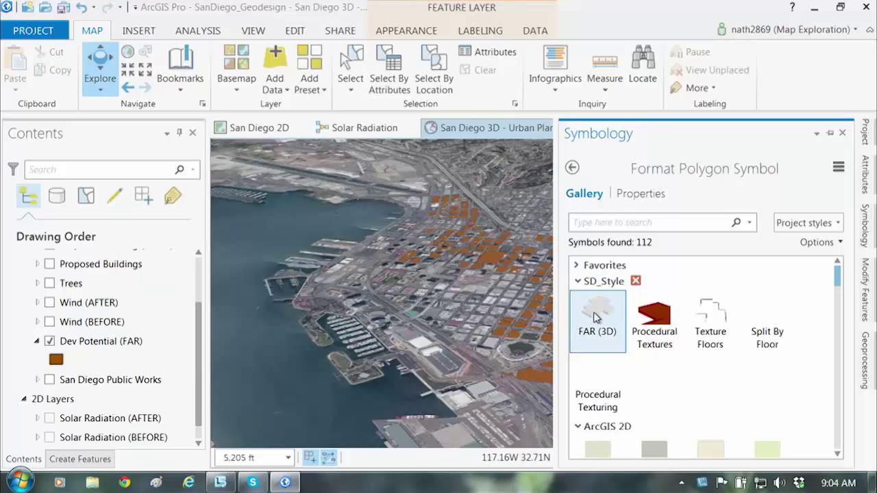
click(594, 317)
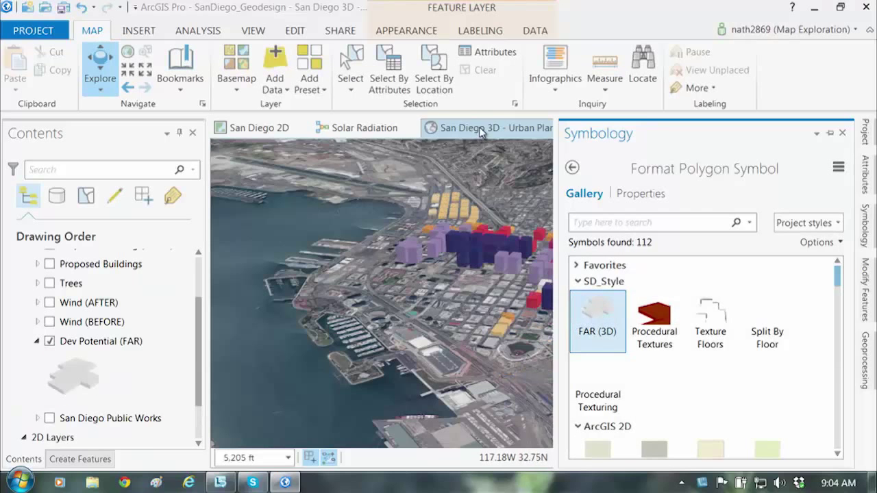
click(482, 129)
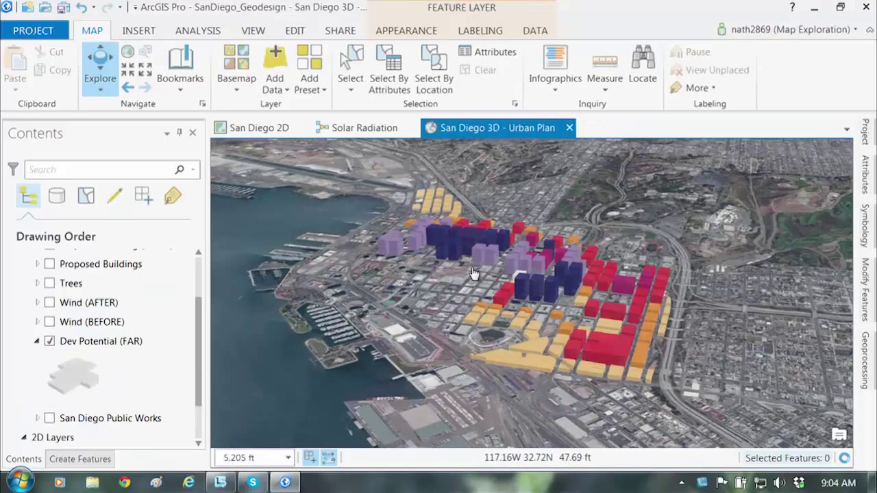
scroll(603, 339, up, 3)
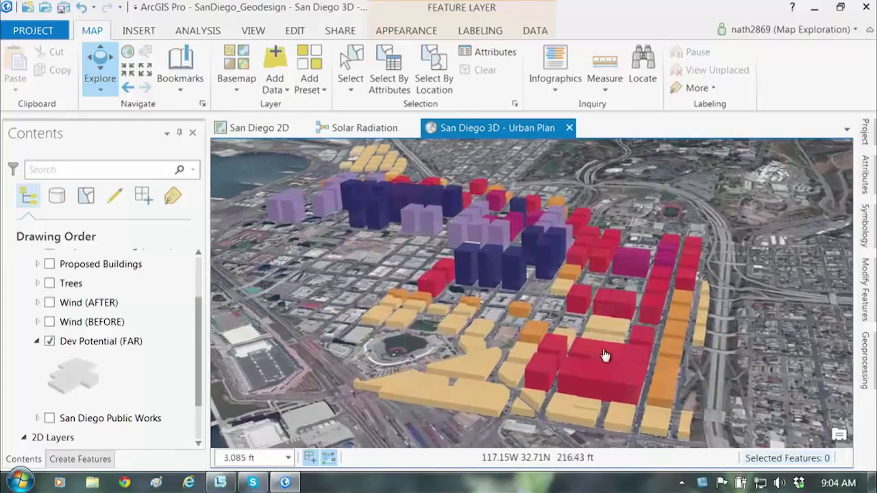
drag(605, 354, 542, 302)
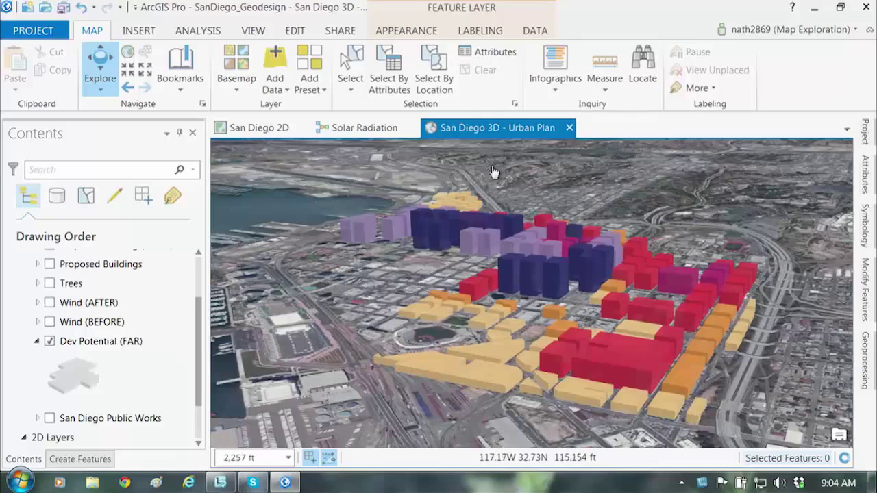
Dock the San Diego 3D - Urban Plan scene beside the San Diego 2D map and focus both on blocks near the ballpark
drag(497, 129, 559, 294)
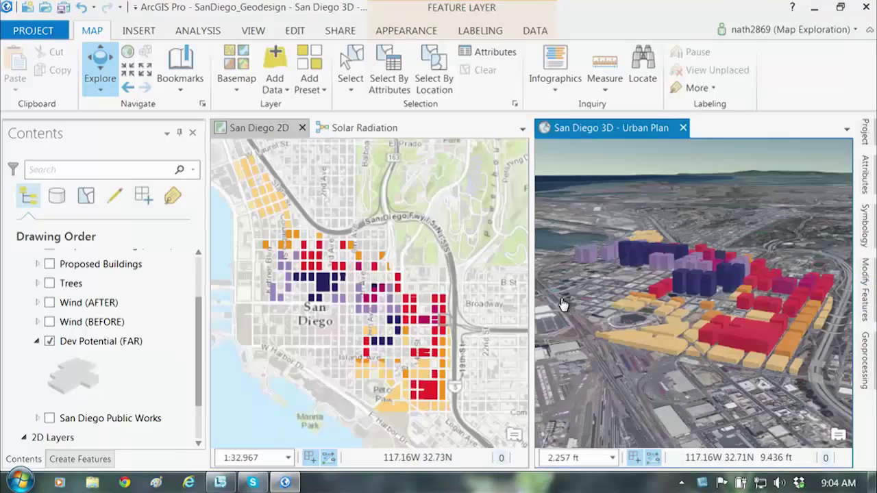
scroll(674, 307, up, 5)
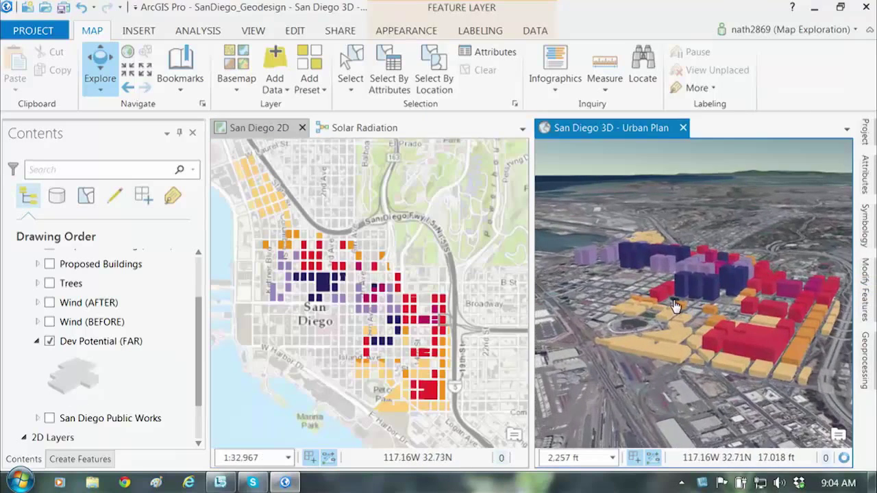
scroll(702, 365, up, 5)
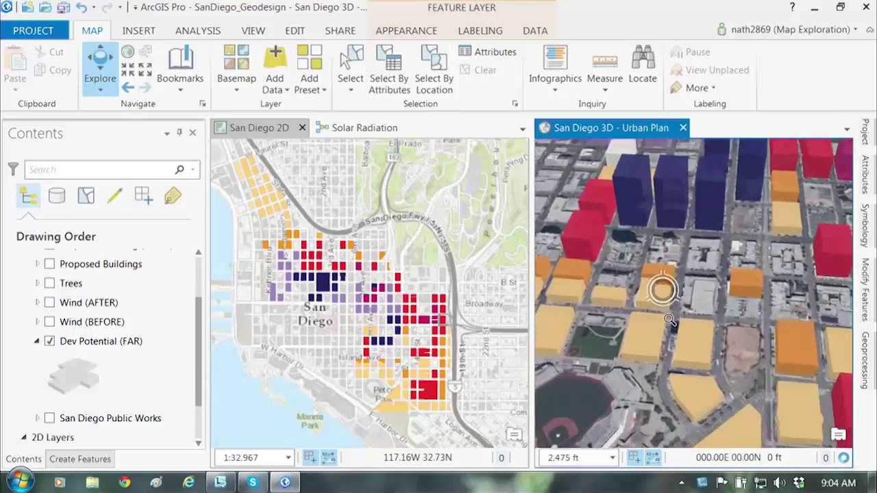
click(313, 318)
scroll(342, 329, up, 4)
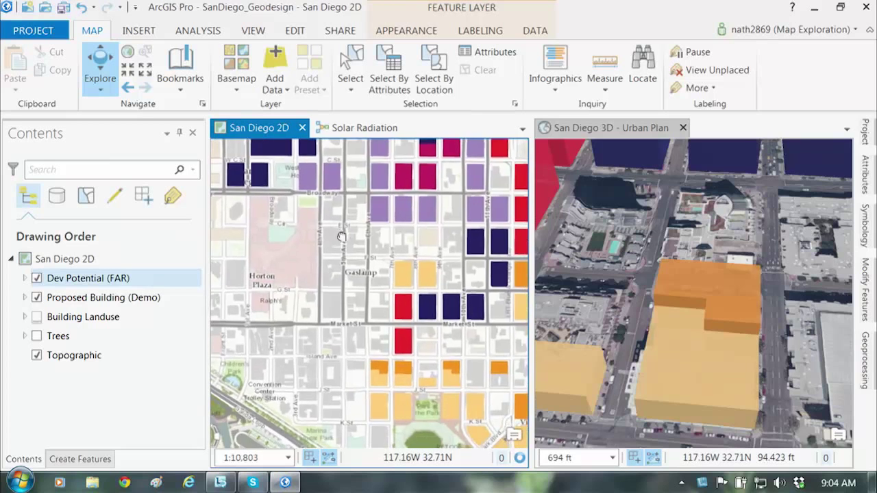
scroll(328, 284, up, 3)
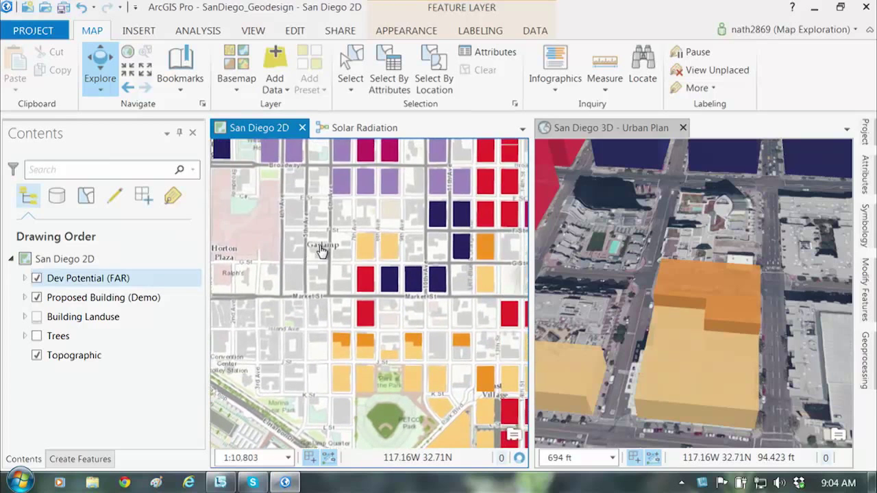
drag(319, 251, 207, 267)
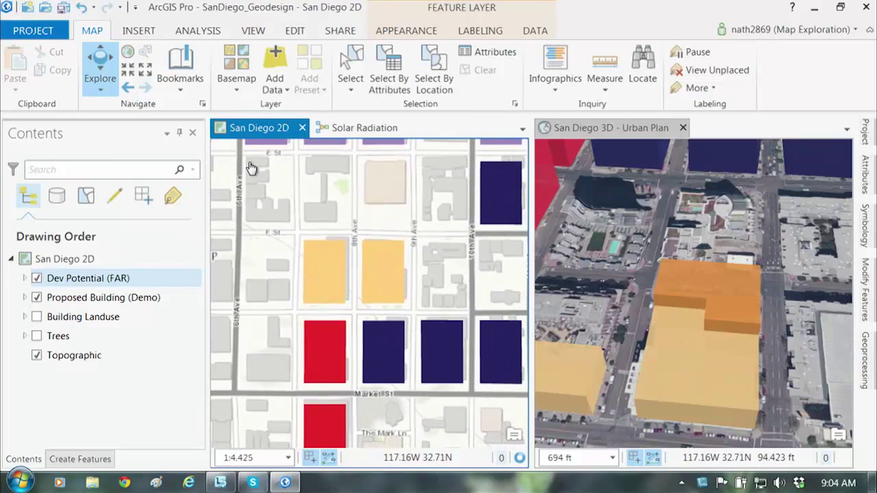
Link the 2D and 3D views and move the 2D map to the blocks northeast of the ballpark around Island Ave
click(253, 30)
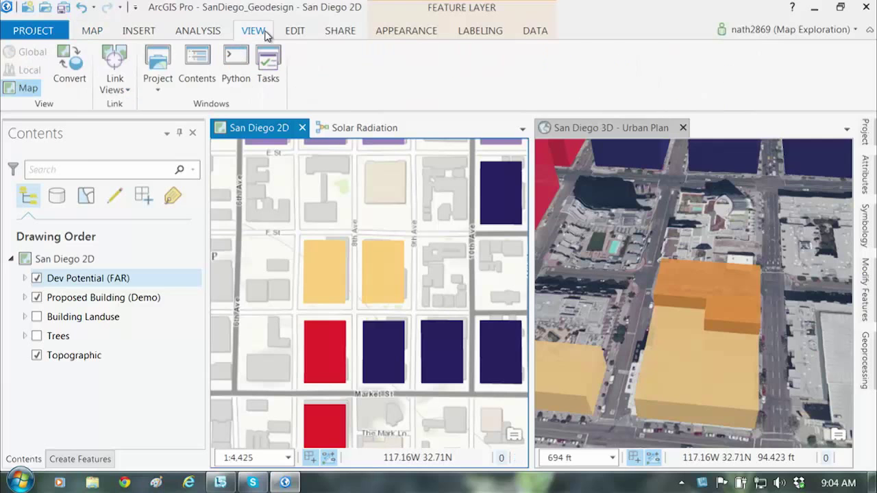
click(117, 59)
drag(384, 376, 405, 229)
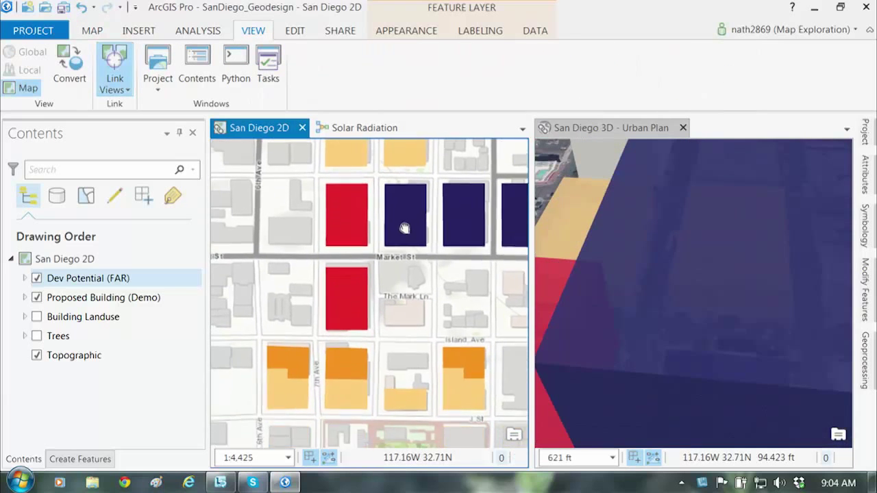
drag(393, 360, 419, 259)
drag(416, 327, 308, 272)
drag(439, 272, 349, 296)
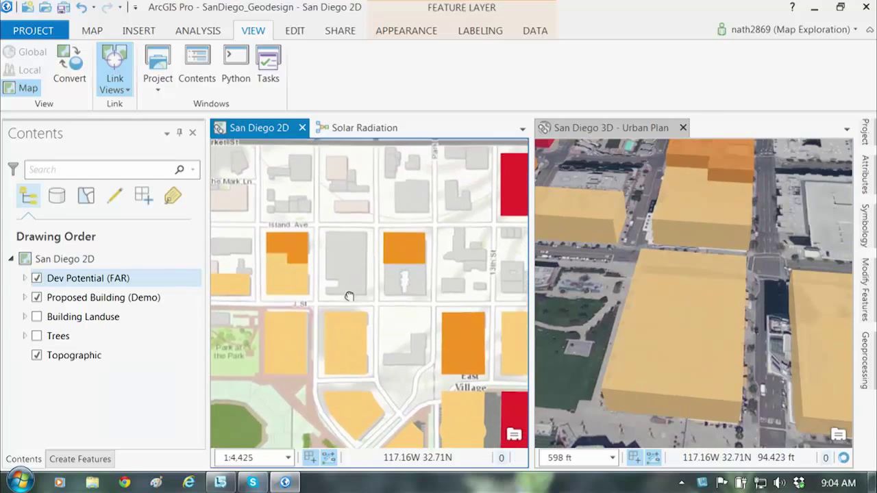
Pan the linked 2D and 3D views around the Island Ave blocks and zoom the 3D scene to the Setback bookmark
drag(397, 270, 417, 280)
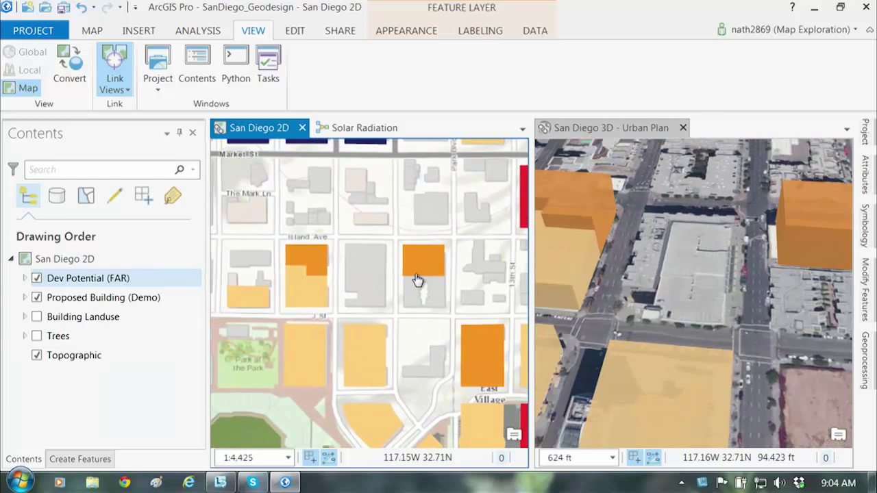
click(603, 125)
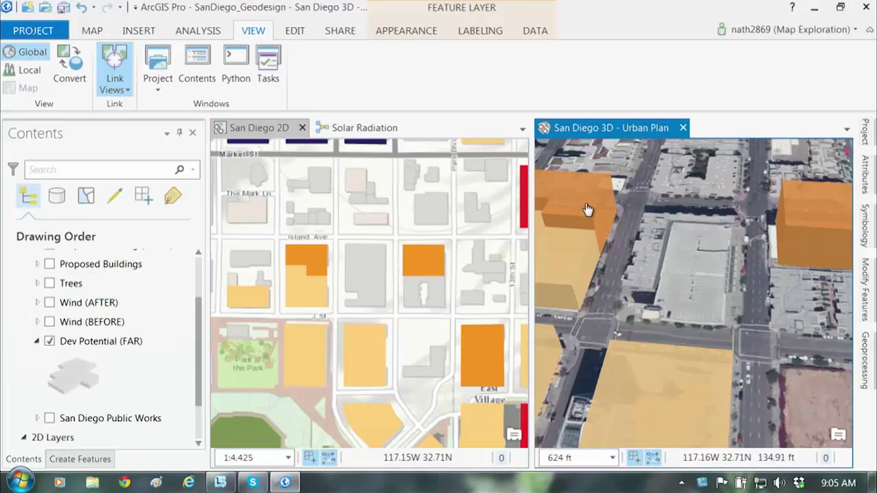
drag(568, 235, 592, 243)
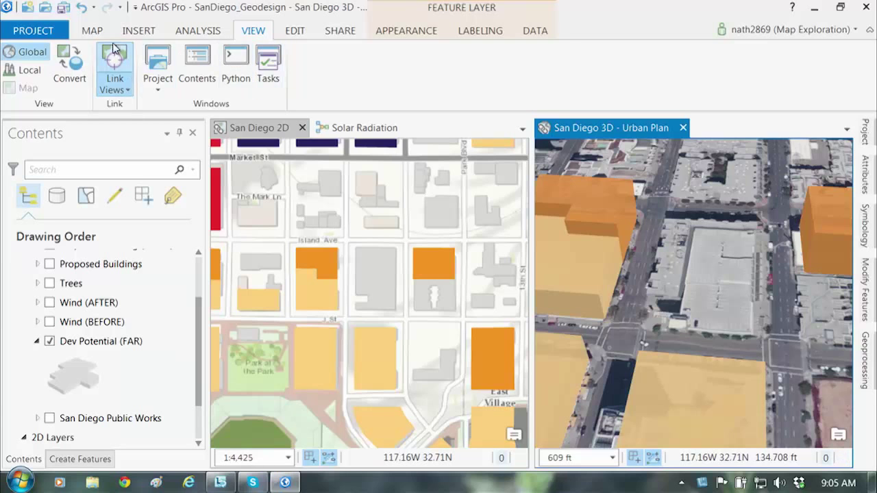
click(96, 30)
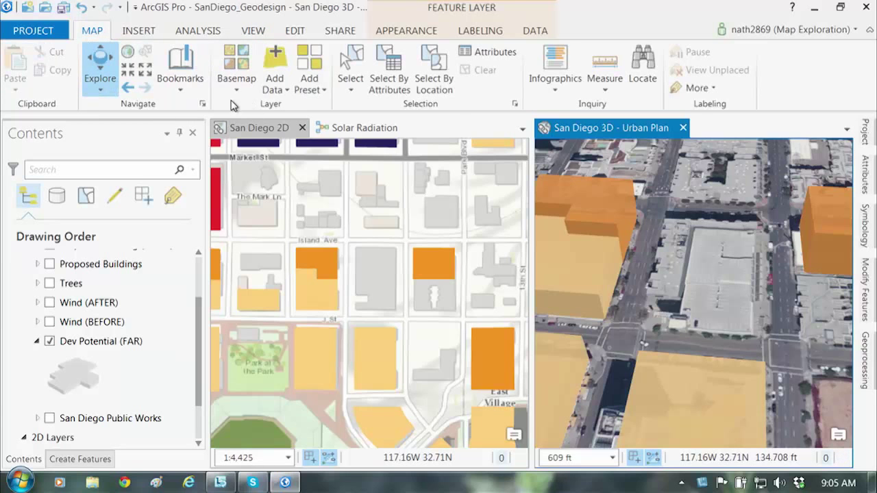
click(181, 77)
click(299, 162)
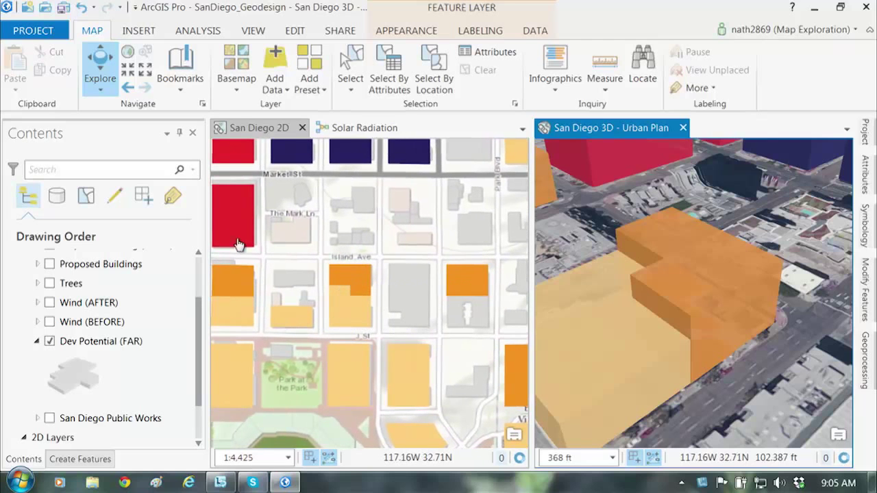
Select the orange Dev Potential (FAR) parcel just south of Island Ave in the 2D map and set its frontSetback to 15
click(350, 72)
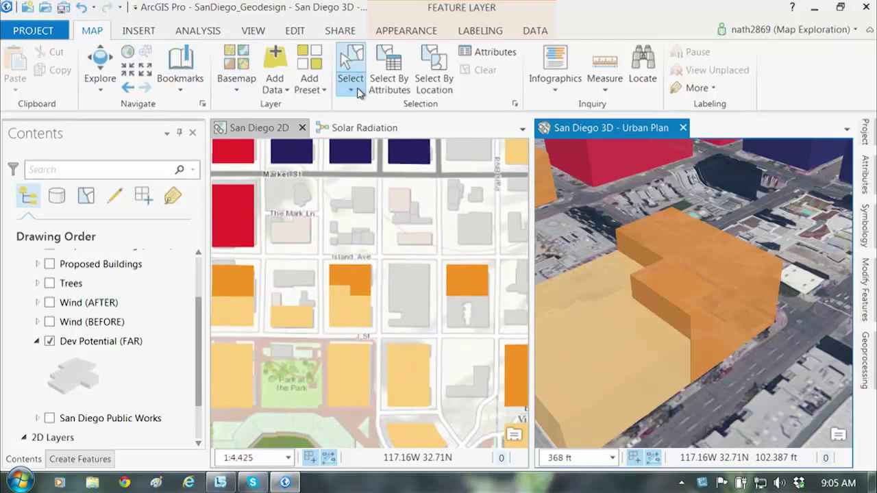
click(349, 274)
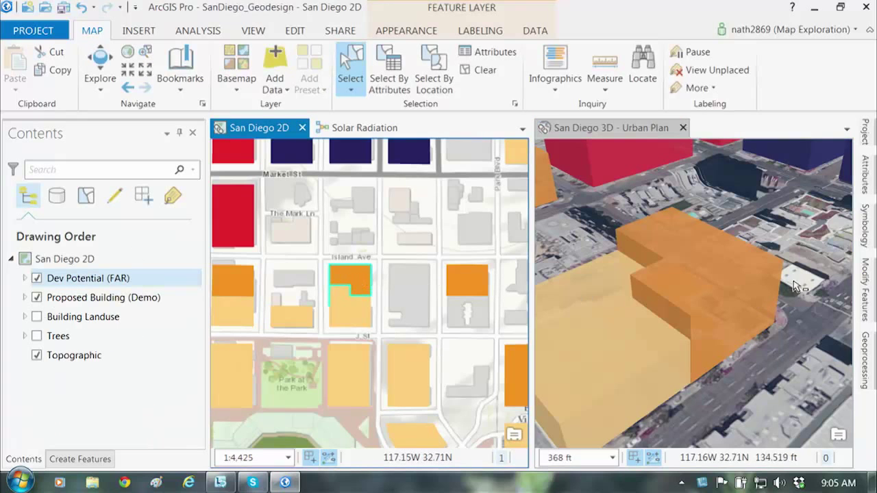
click(866, 175)
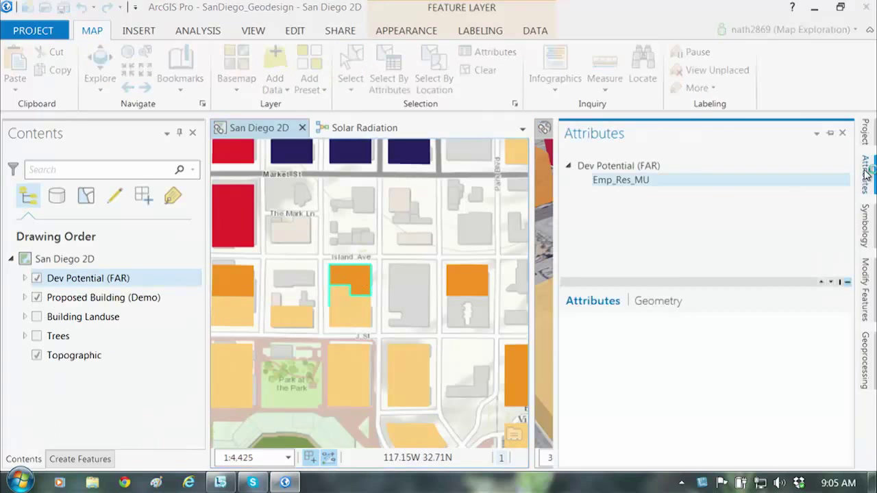
drag(848, 371, 849, 406)
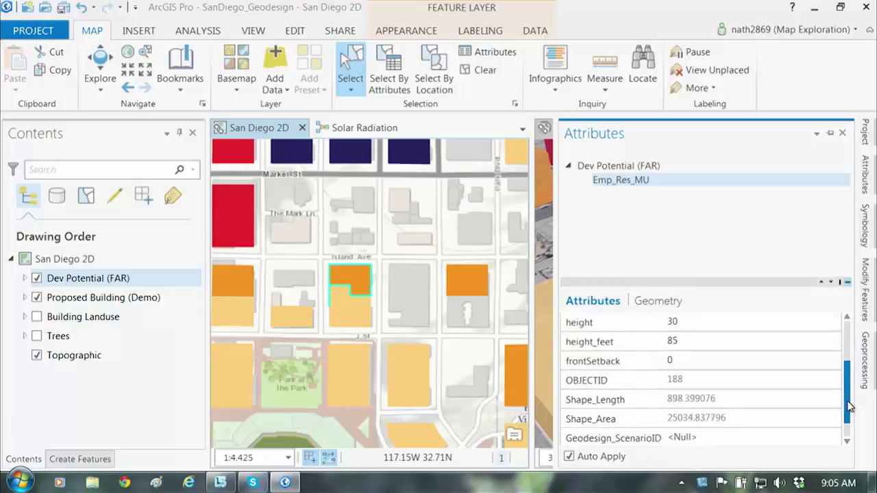
click(678, 365)
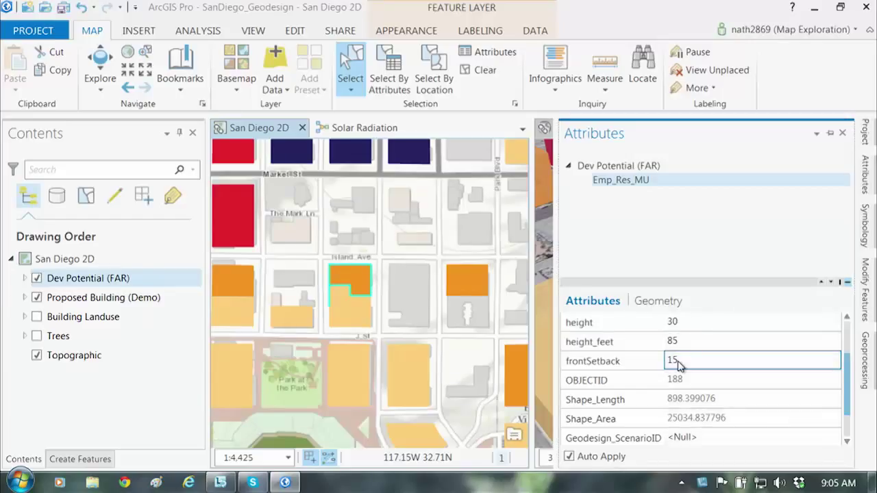
key(Return)
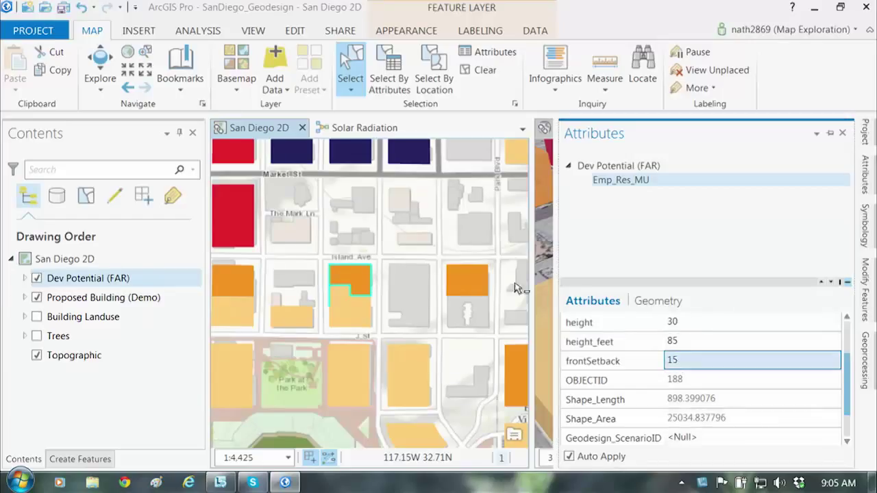
click(255, 132)
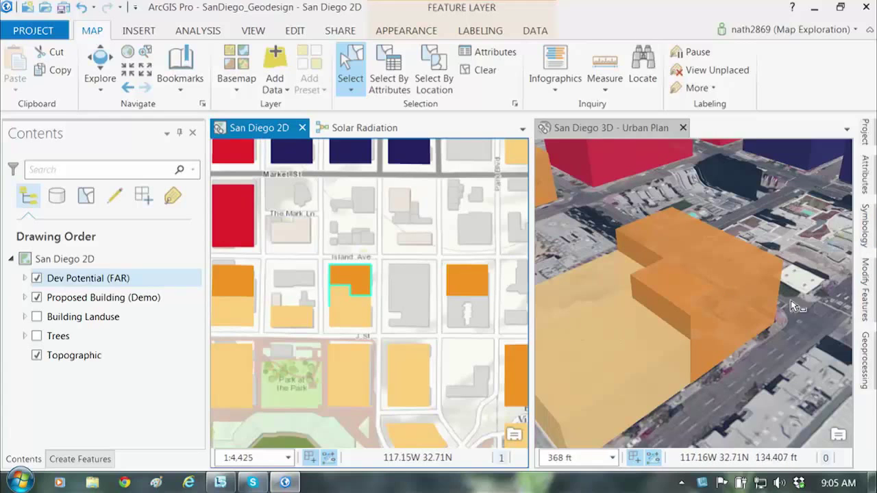
Select the orange L-shaped block in the 3D scene, set its frontSetback to 20, and return to the 3D scene
click(706, 291)
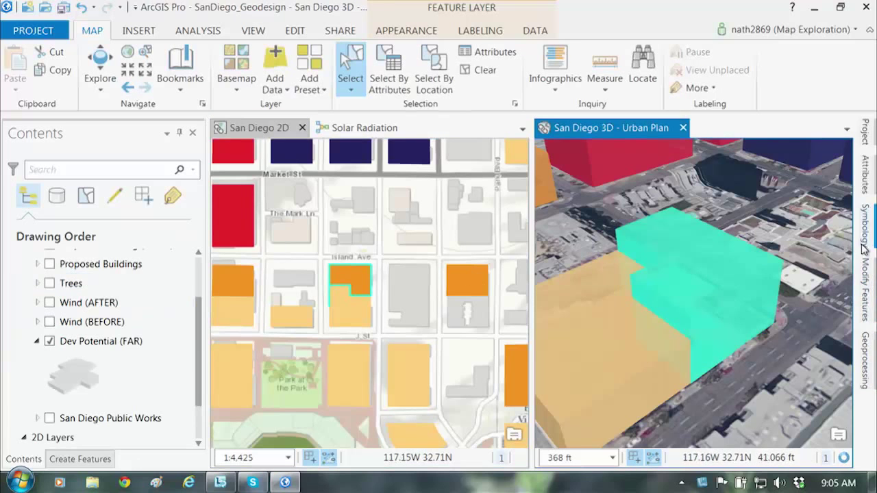
click(867, 180)
click(662, 419)
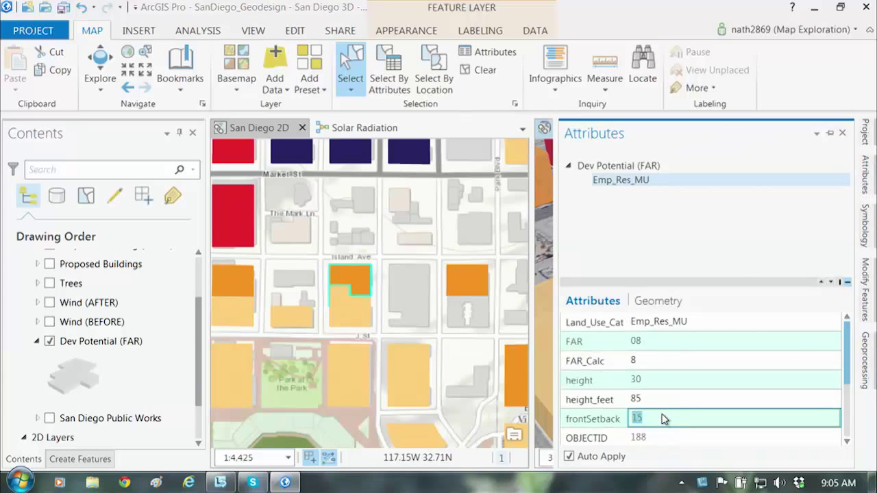
text(20)
key(Return)
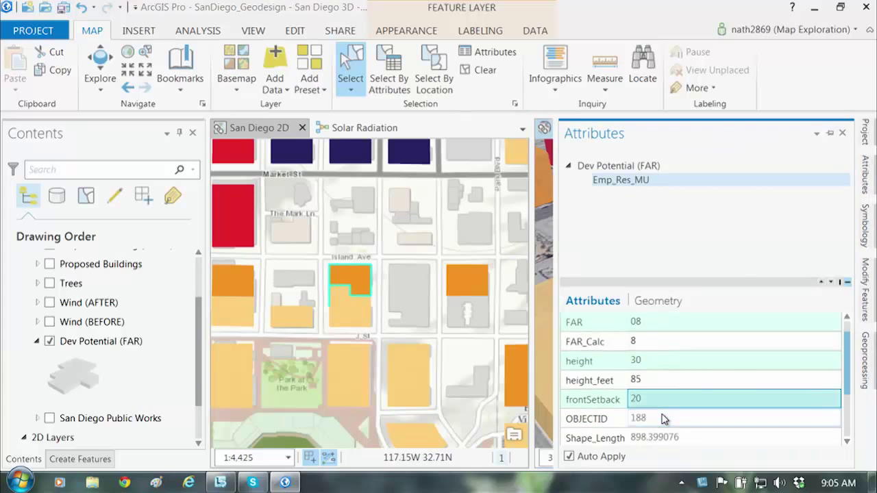
click(274, 129)
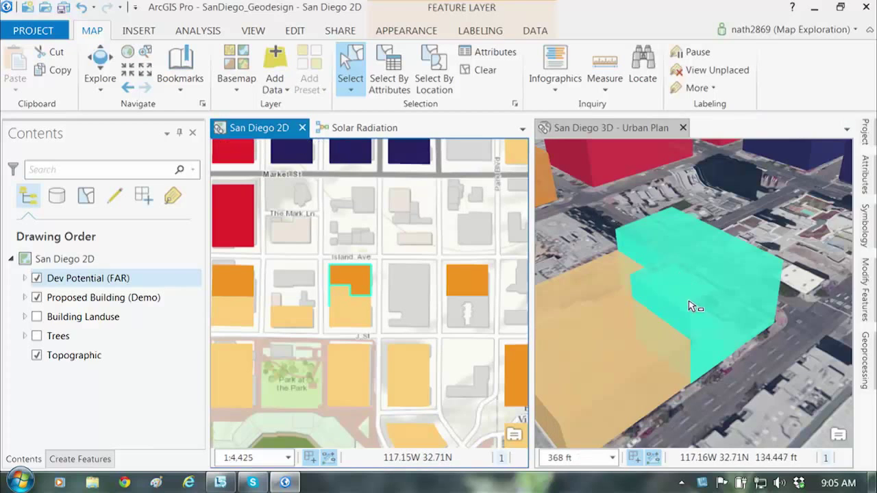
click(619, 133)
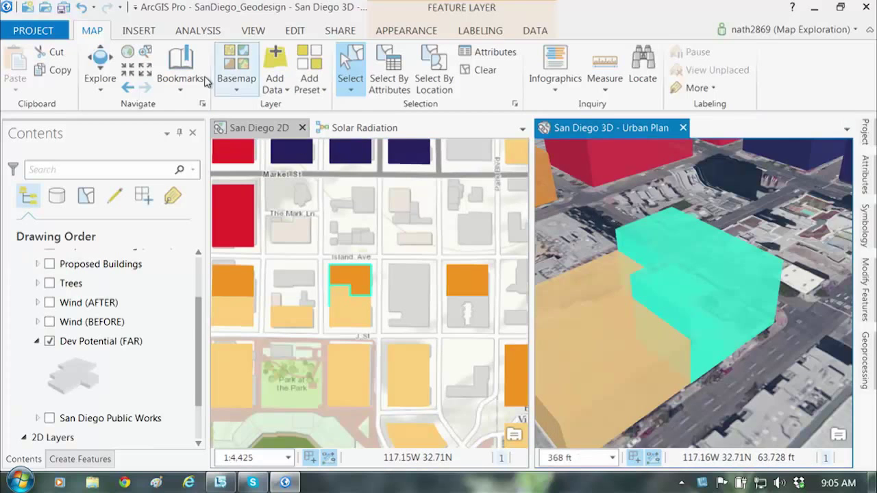
Clear the selection in the 3D scene and view the edited block among the surrounding development blocks
click(470, 71)
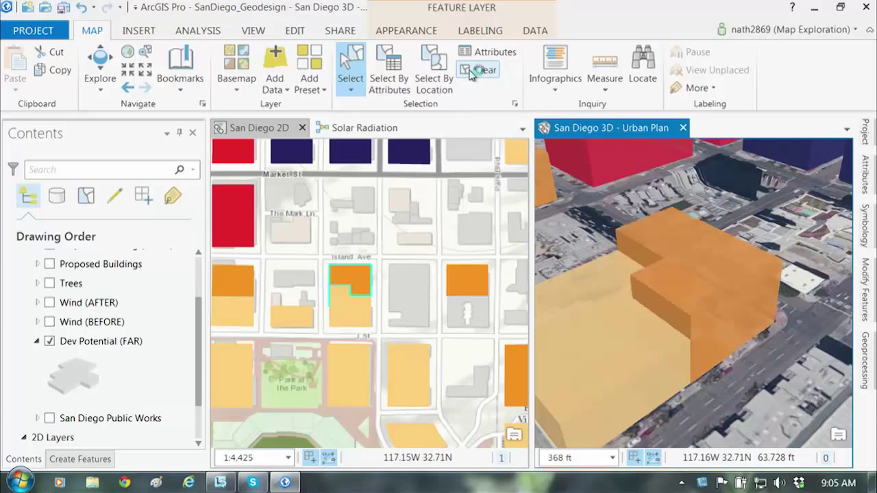
click(100, 69)
scroll(627, 315, down, 3)
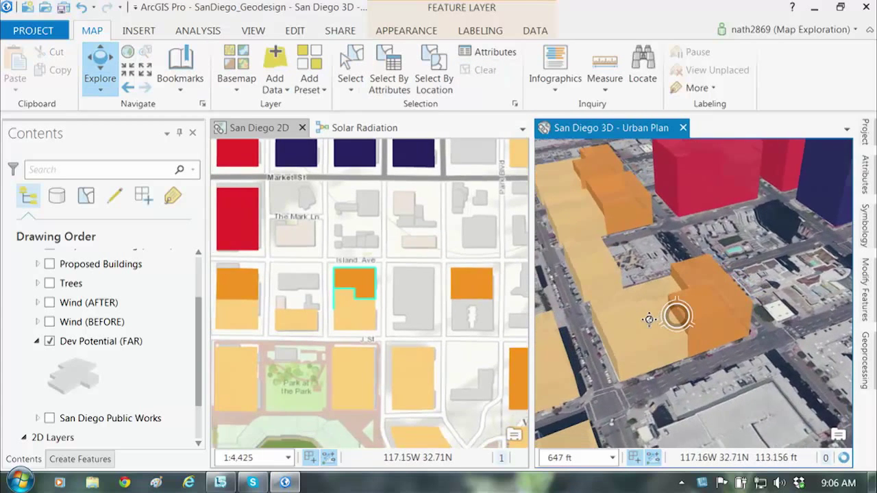
scroll(681, 316, down, 3)
scroll(708, 316, down, 1)
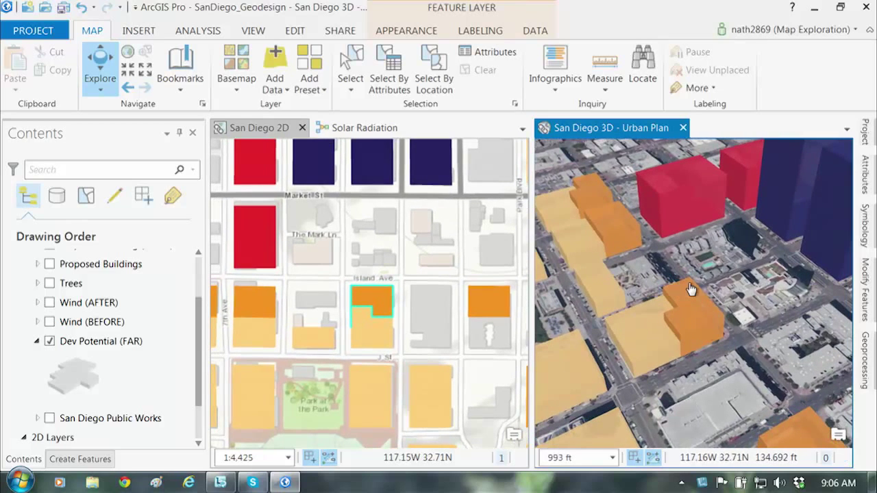
drag(633, 299, 662, 297)
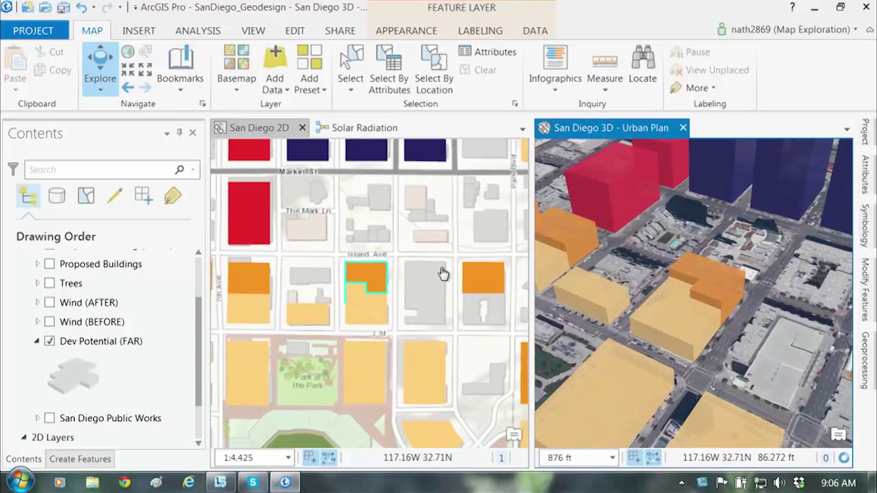
Dock the San Diego 3D - Urban Plan scene back among the other views and zoom it to the Context bookmark
drag(613, 127, 375, 300)
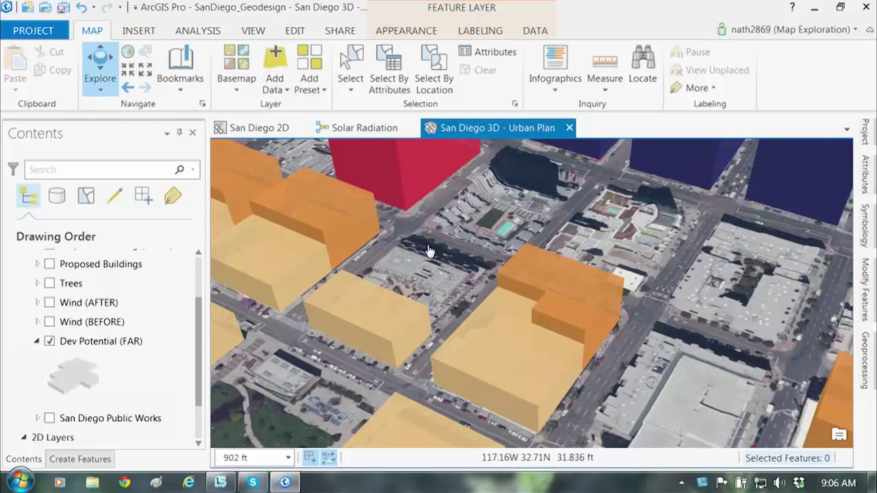
click(180, 72)
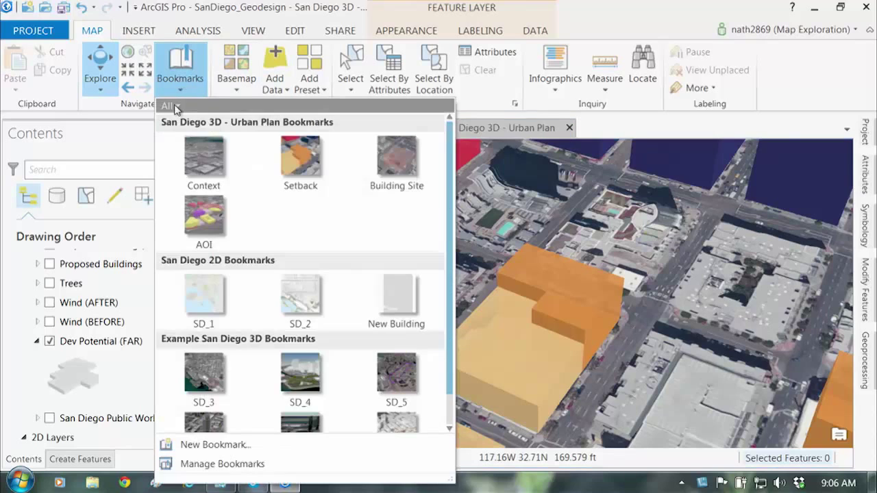
click(294, 163)
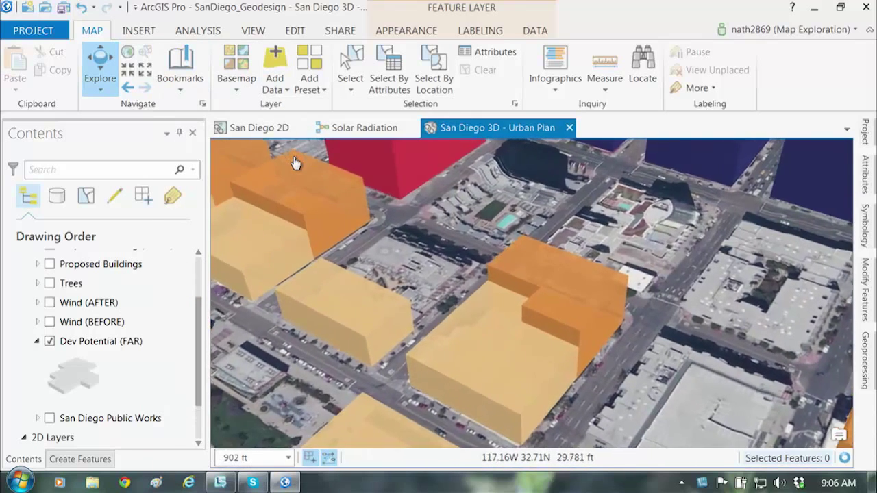
click(182, 72)
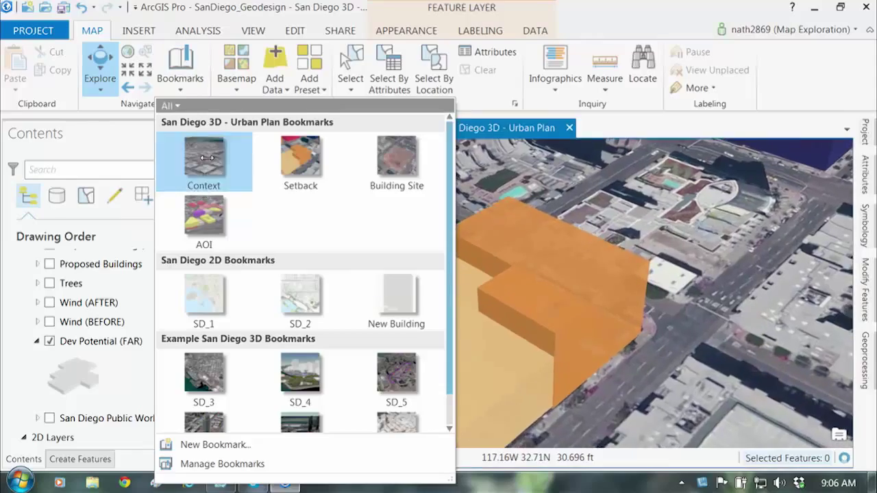
click(204, 157)
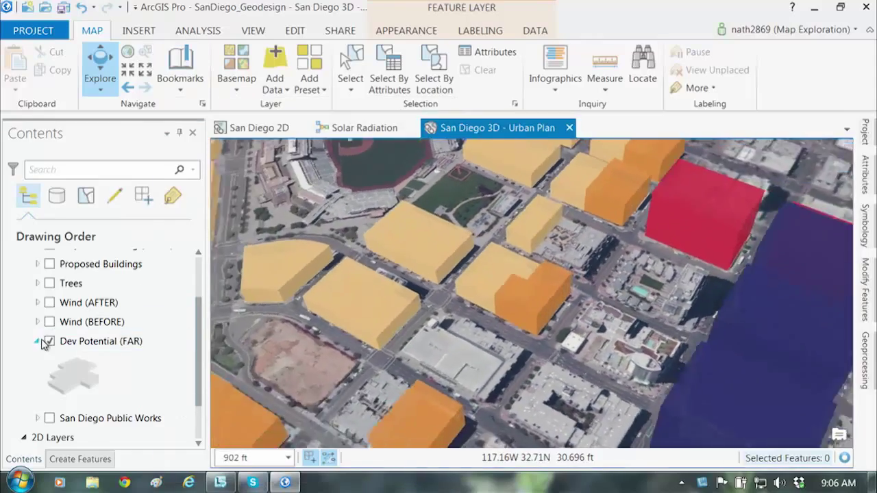
Show the Buildings layer, hide Dev Potential (FAR), and view the vacant building site within the existing downtown
click(38, 341)
scroll(202, 281, up, 3)
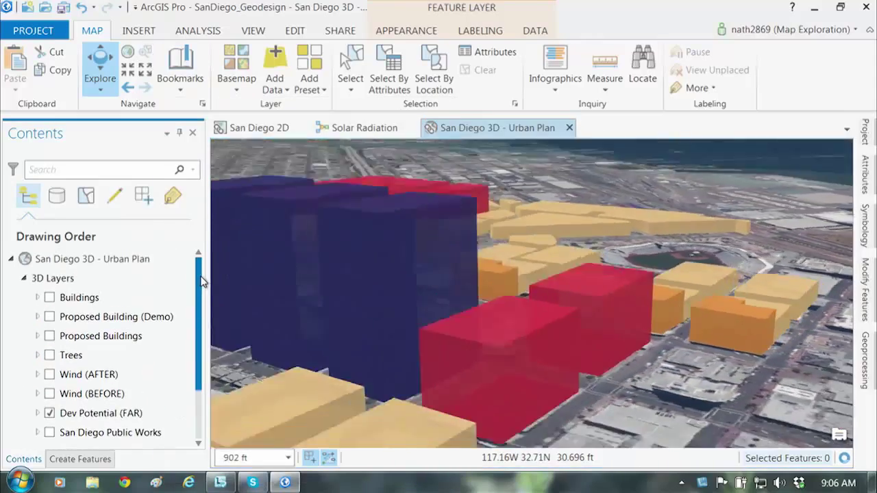
click(49, 298)
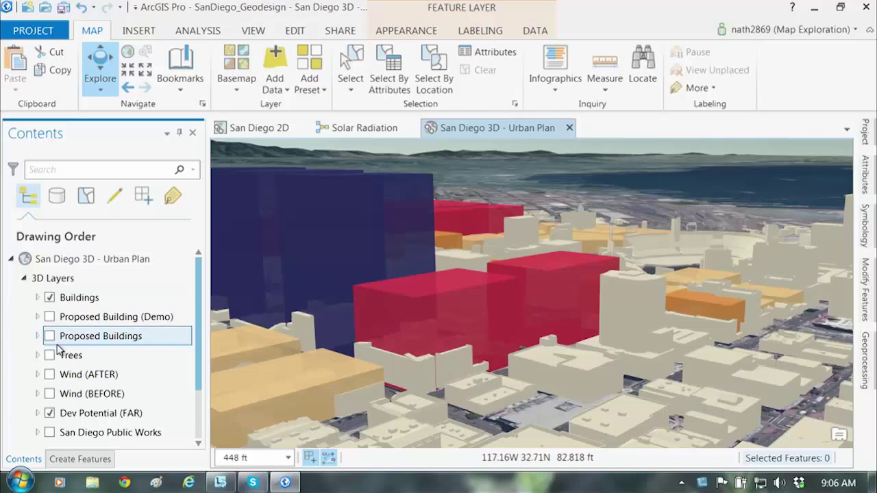
scroll(200, 367, down, 1)
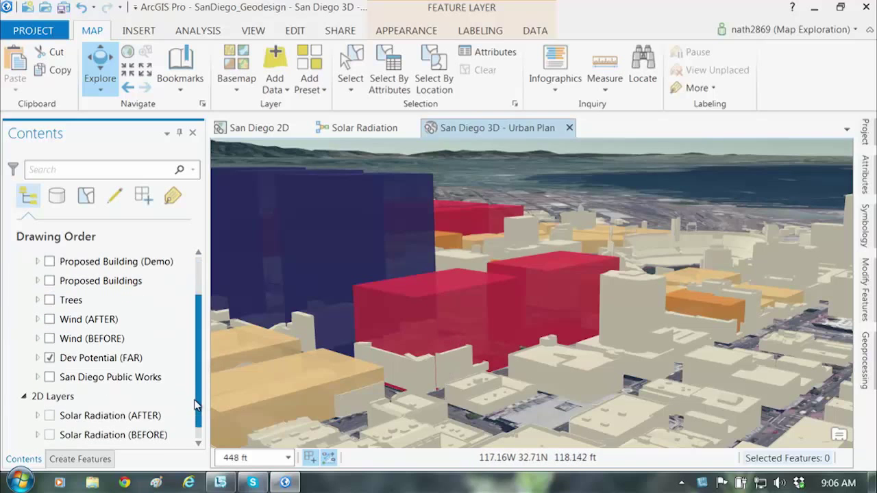
click(49, 358)
scroll(517, 317, up, 1)
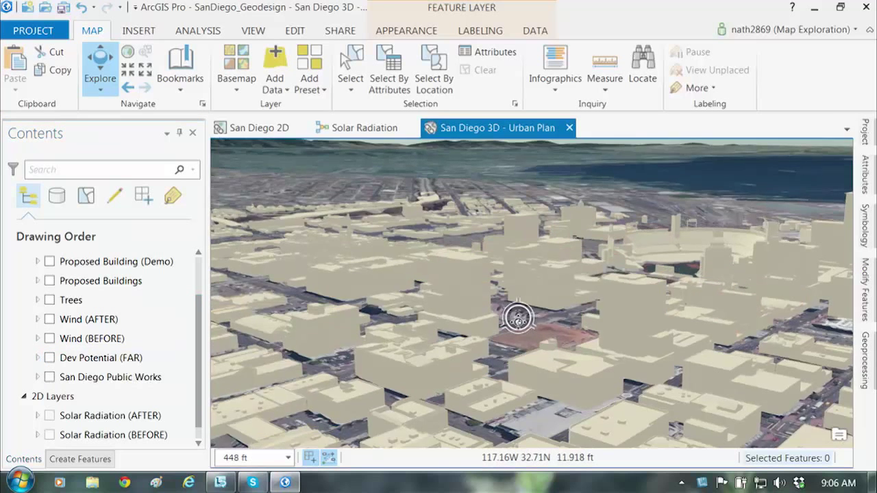
scroll(518, 324, down, 1)
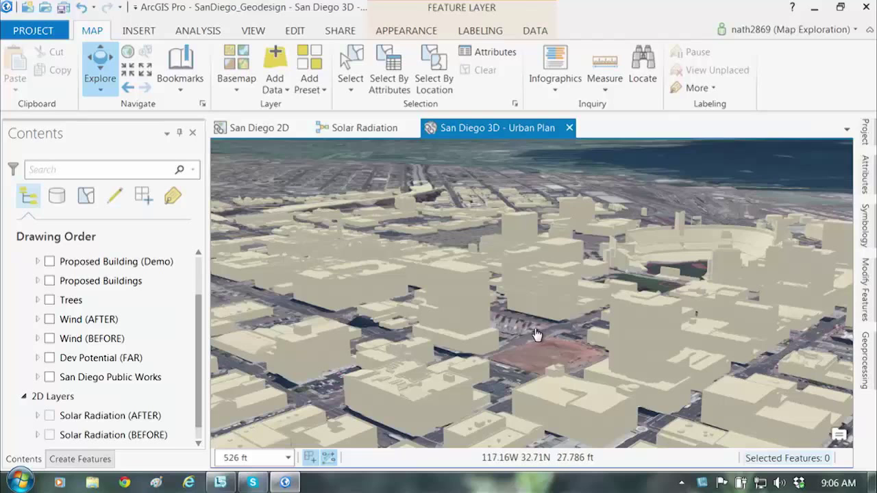
drag(537, 334, 543, 334)
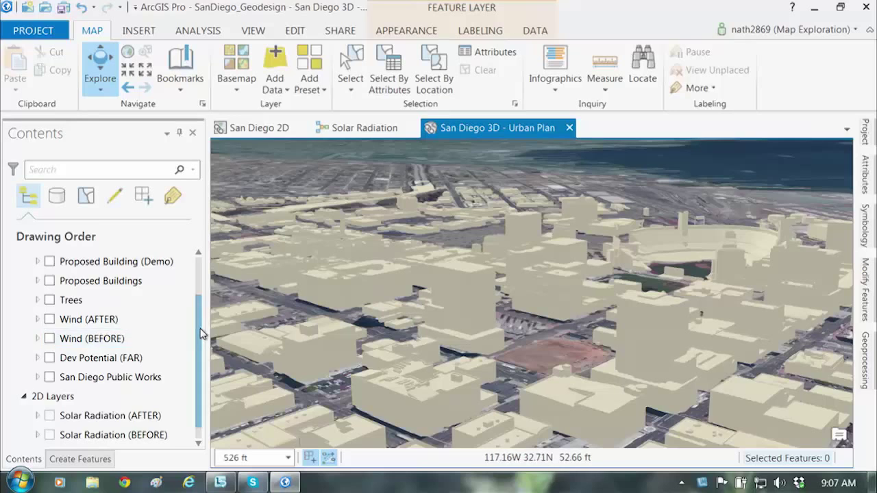
Apply the Split By Floor symbol from SD_Style to the Untextured Buildings (AOI) layer and view the recoloured downtown blocks
scroll(177, 292, up, 3)
click(37, 298)
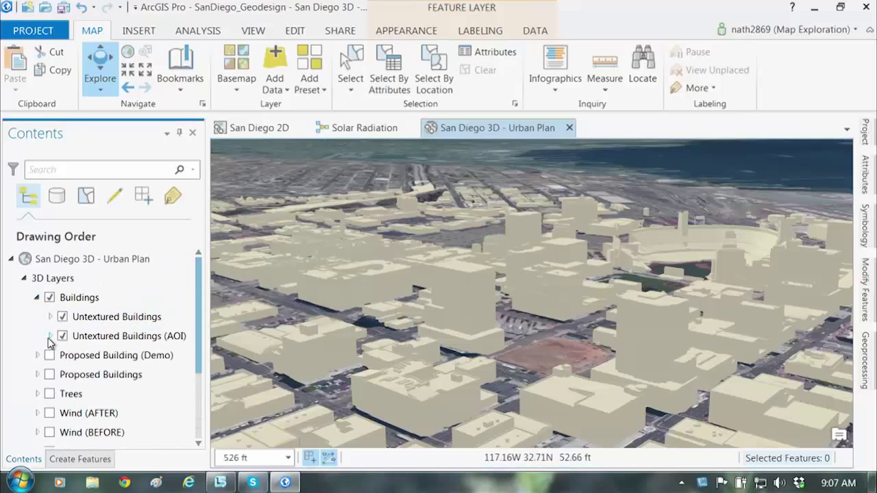
click(50, 336)
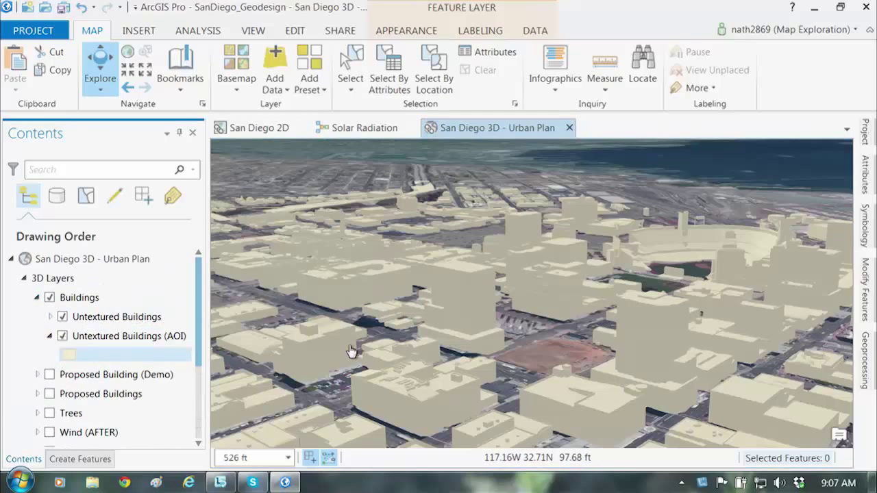
click(71, 355)
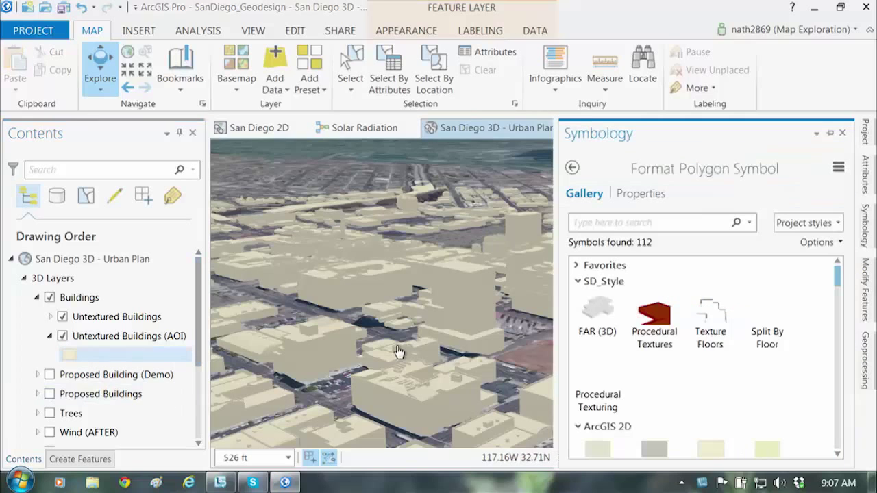
click(769, 327)
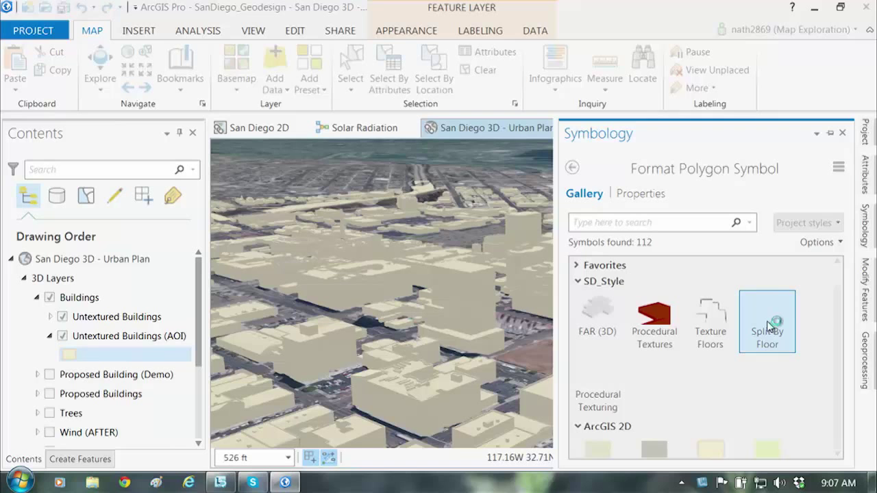
click(474, 131)
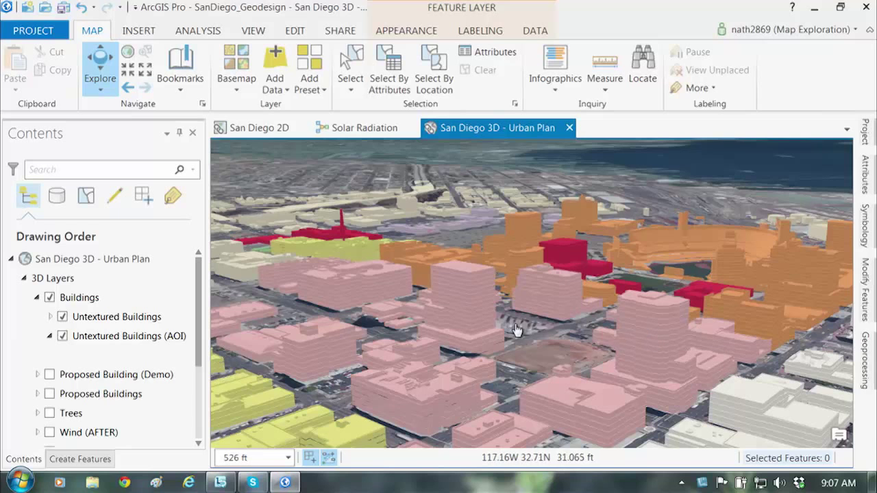
scroll(542, 346, up, 3)
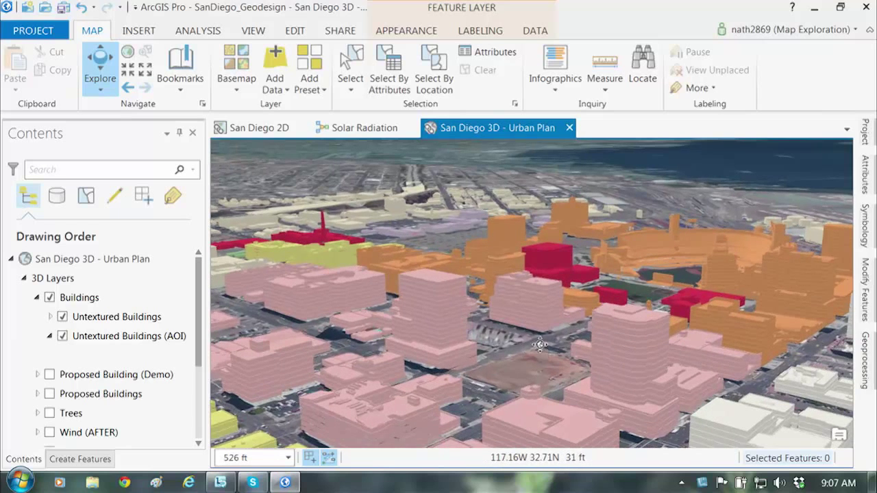
scroll(496, 342, up, 2)
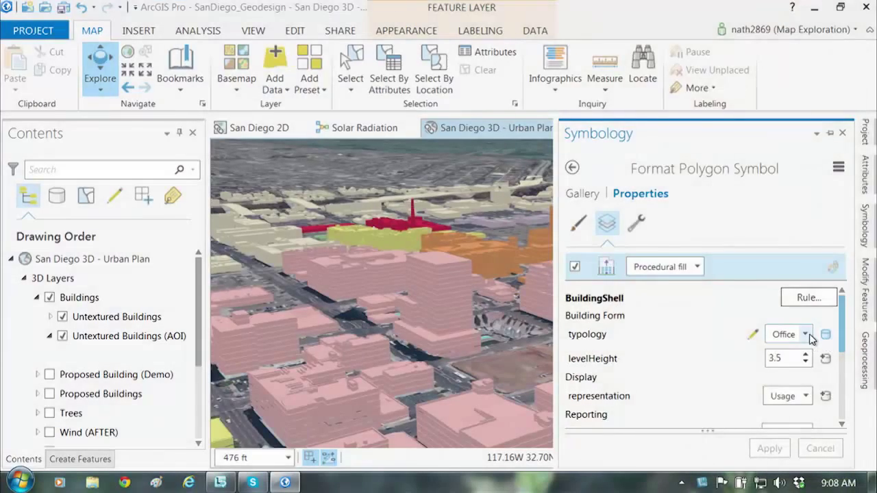
Review the typology options of the BuildingShell rule and set its attribute mapping to <None>
click(807, 334)
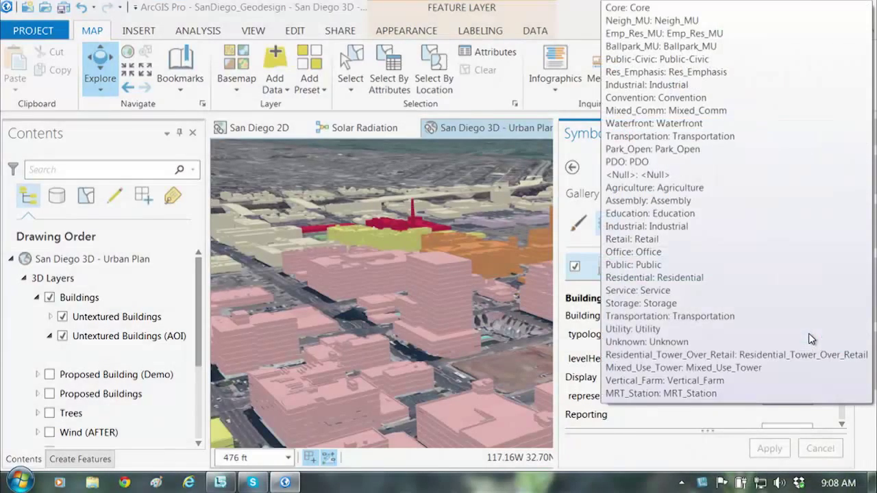
click(808, 333)
click(825, 335)
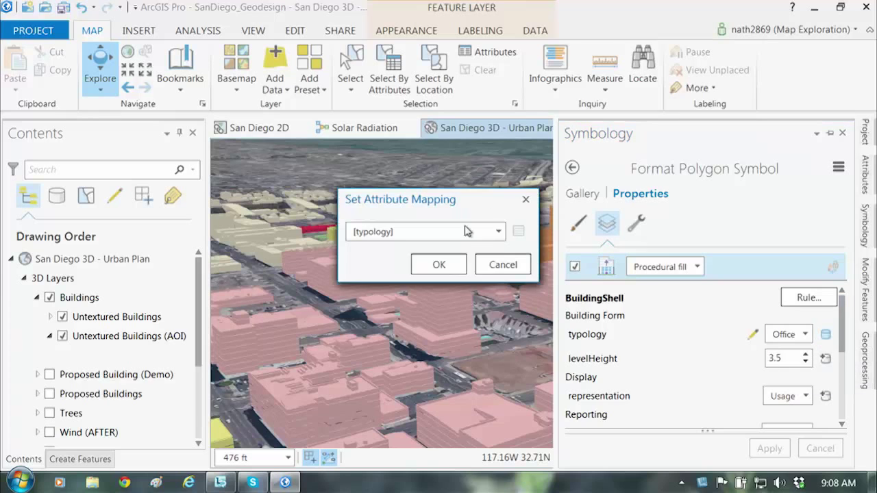
click(498, 233)
click(473, 245)
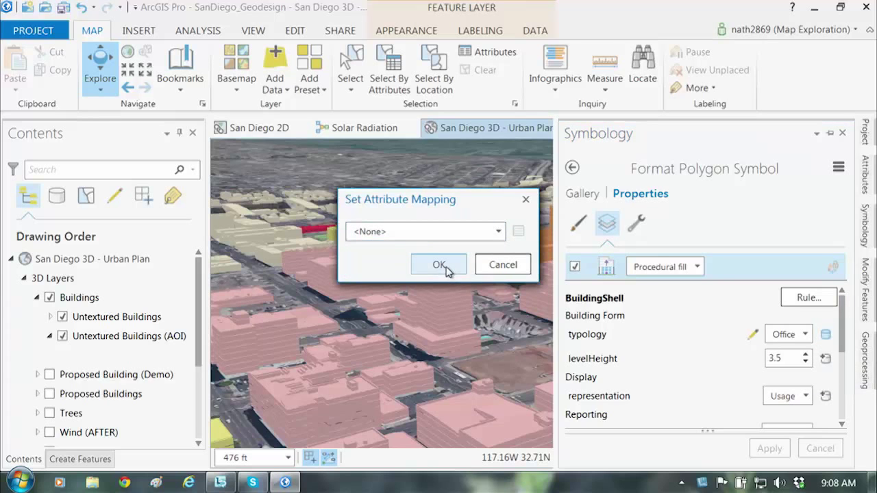
click(439, 264)
Set the buildings' representation to Procedural Textures, apply it, and return to the 3D scene
drag(841, 336, 840, 356)
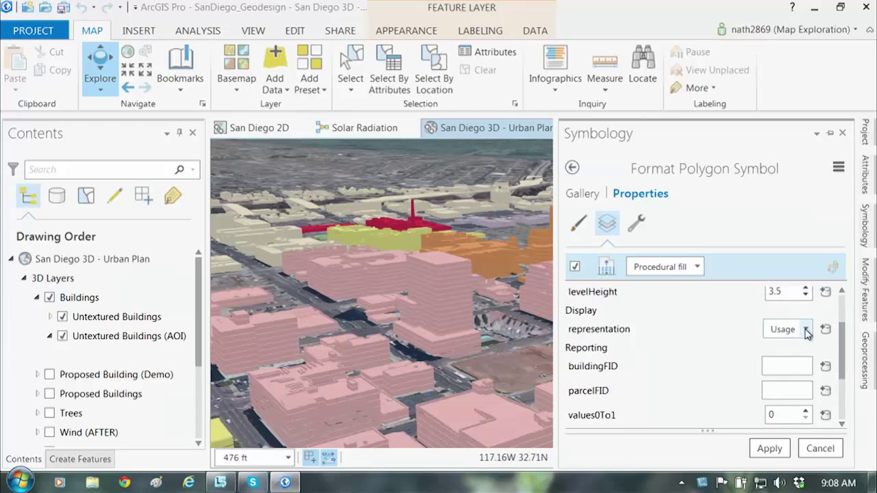
click(807, 330)
click(805, 358)
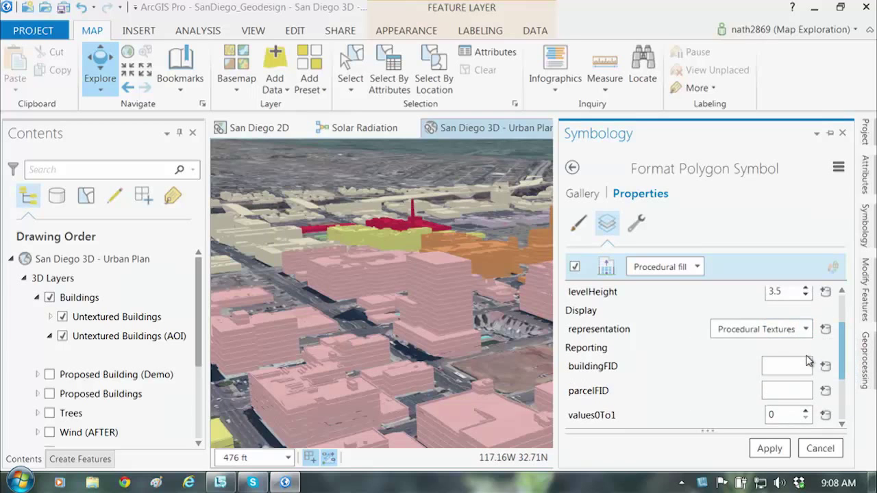
click(767, 449)
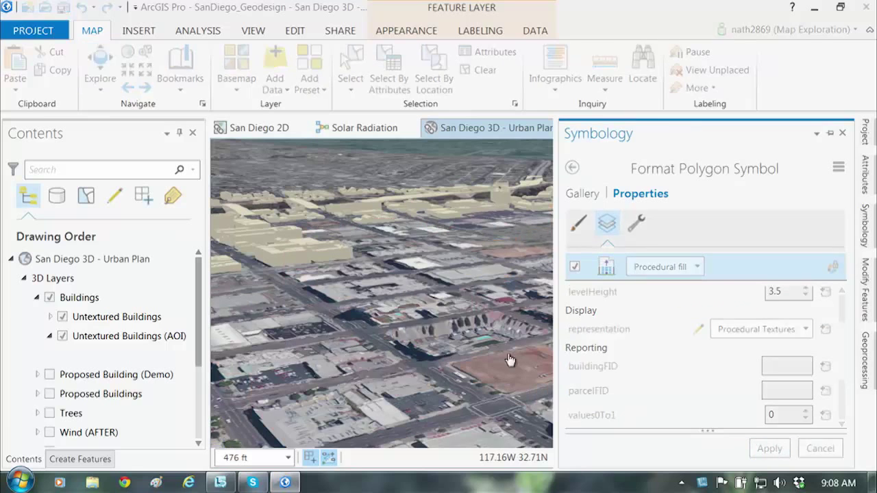
click(488, 130)
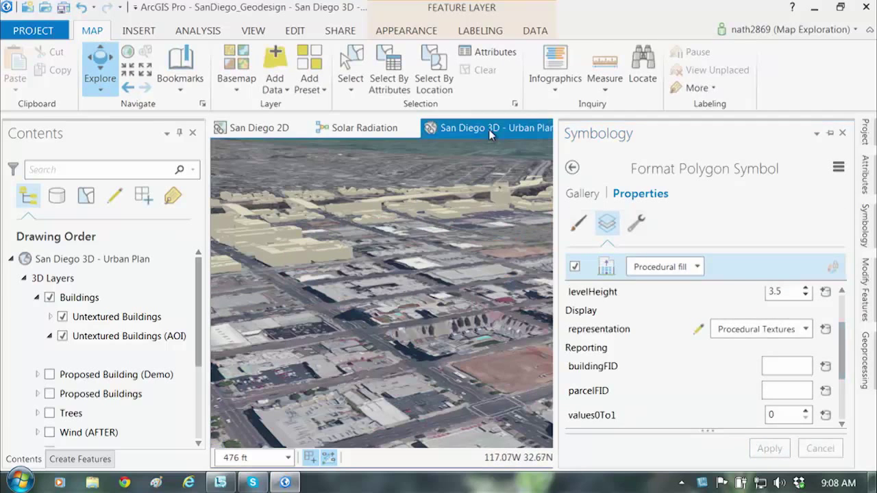
View the textured buildings around the vacant site and dock the San Diego 3D - Urban Plan scene beside the San Diego 2D map
drag(519, 344, 561, 315)
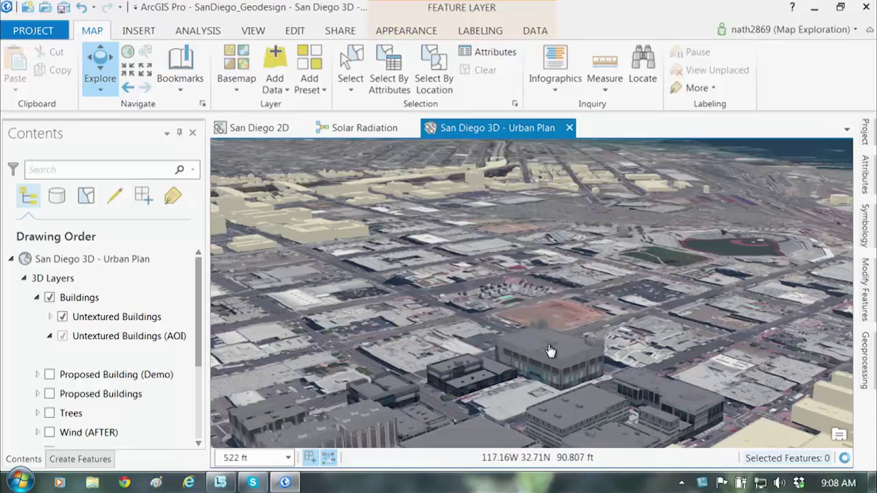
mouse_move(572, 341)
mouse_down()
mouse_move(568, 335)
mouse_move(564, 344)
mouse_up()
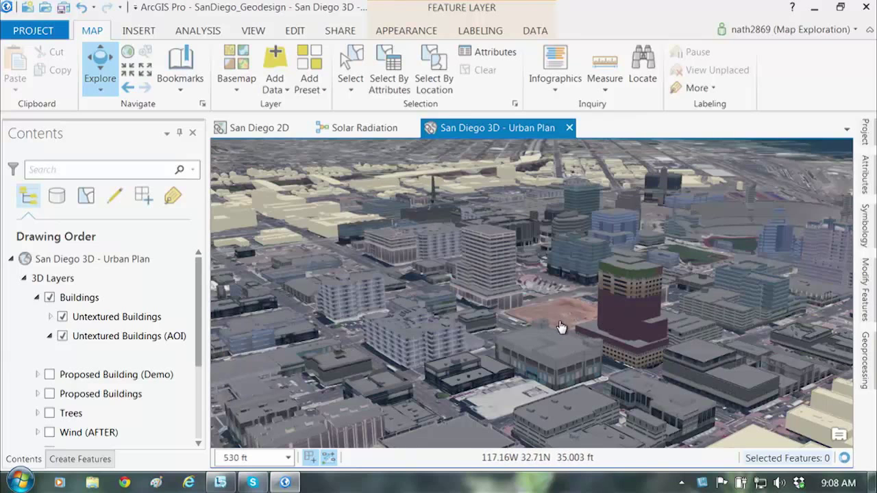
drag(559, 310, 446, 344)
scroll(541, 340, up, 2)
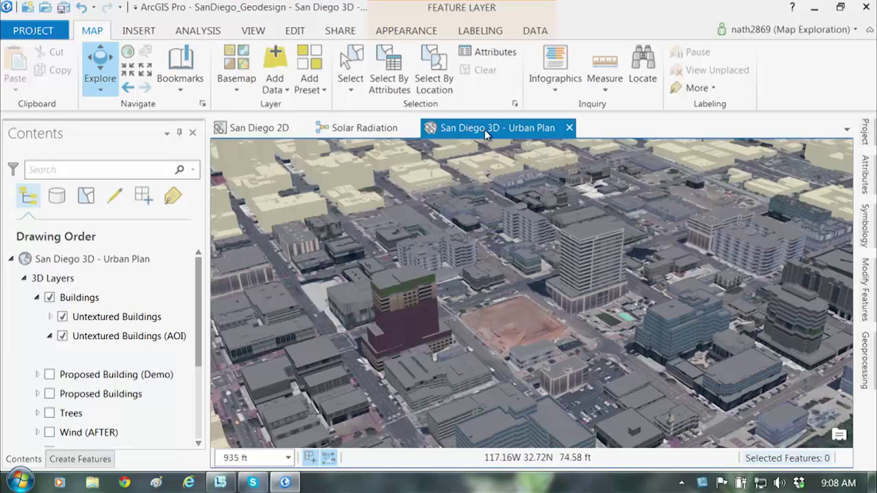
drag(484, 129, 559, 302)
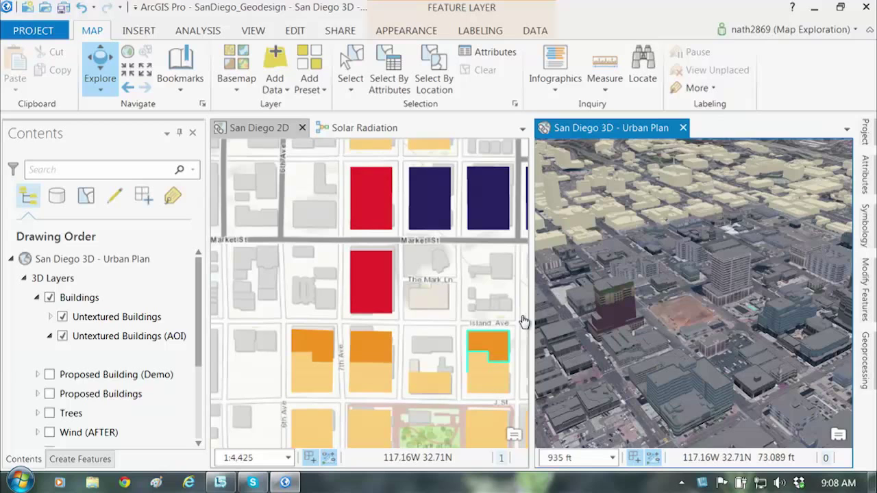
Hide Dev Potential (FAR) in the San Diego 2D map, zoom it to the New Building bookmark, and bring the vacant site closer in 3D
click(255, 130)
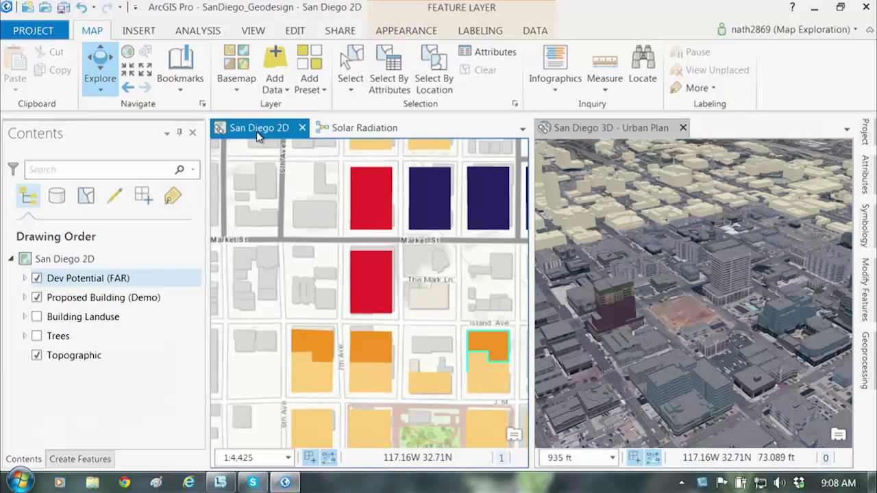
click(35, 279)
click(183, 77)
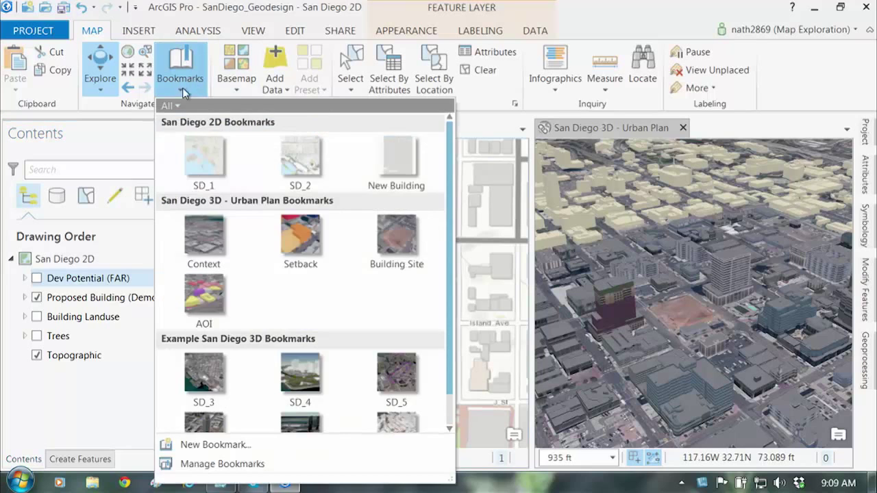
click(404, 164)
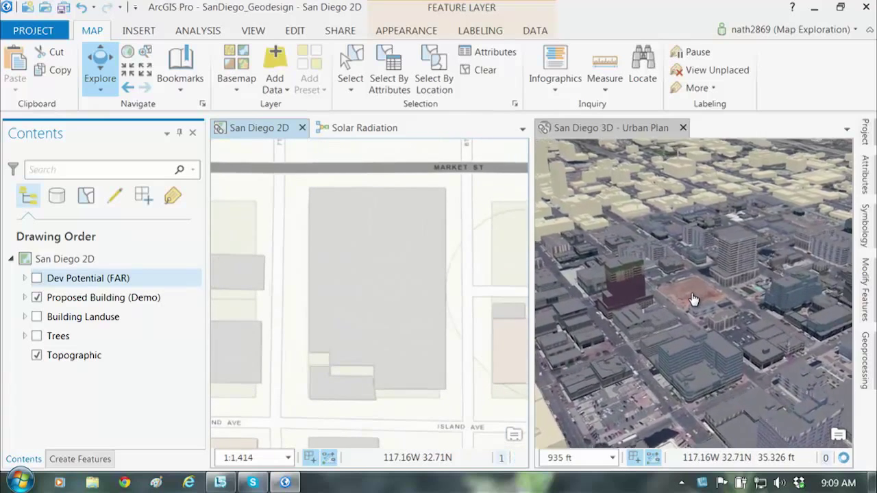
scroll(693, 299, up, 5)
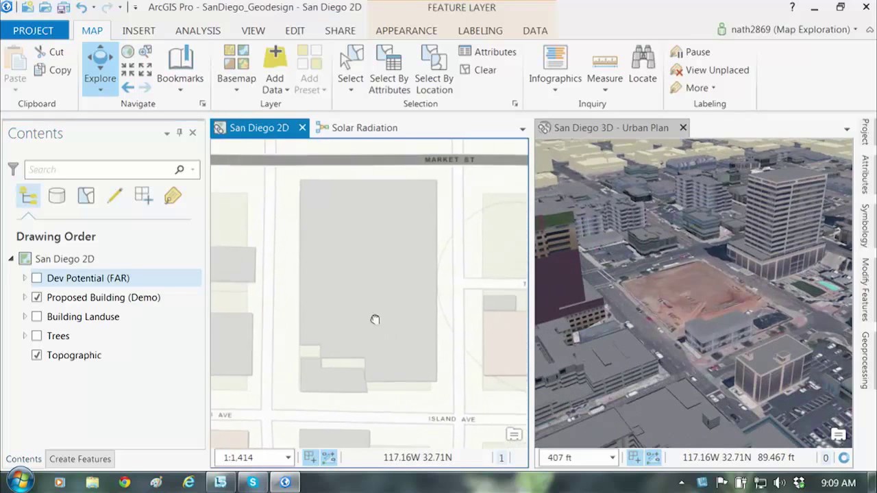
drag(405, 260, 366, 317)
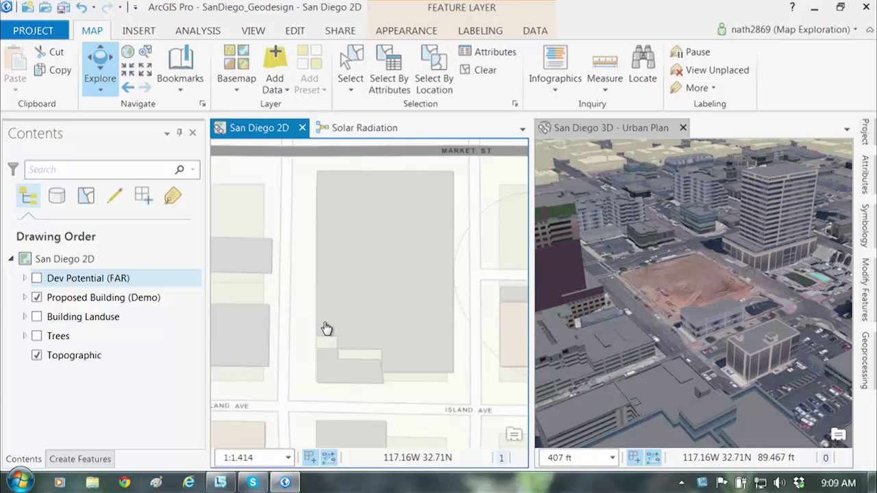
Start a Ten story apartment footprint at the building block's northwest corner, with a first edge of delta X 200 and Y 0
click(81, 459)
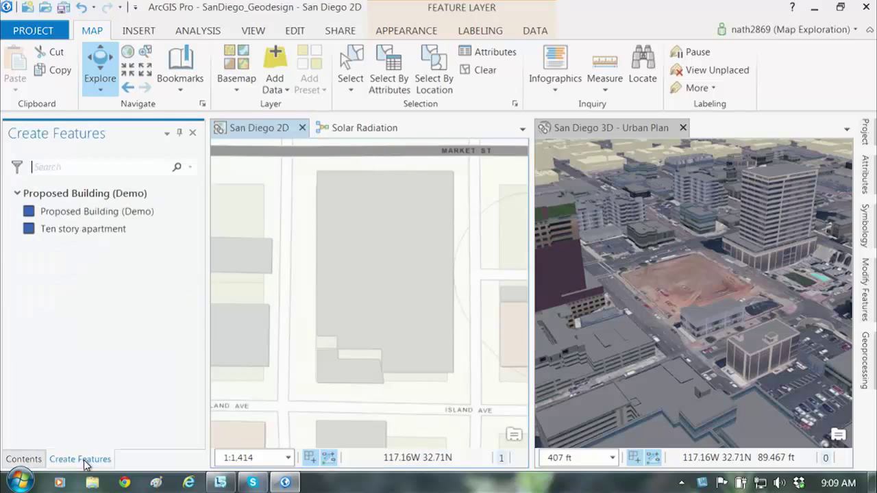
click(111, 231)
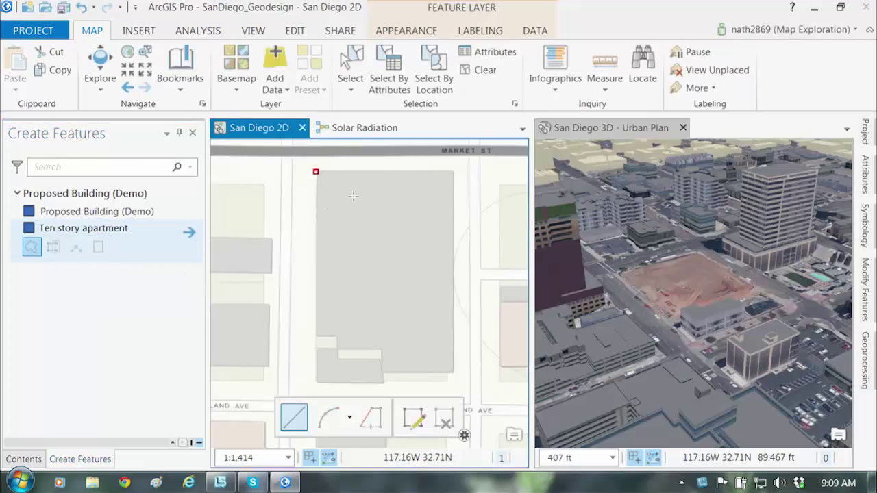
click(315, 172)
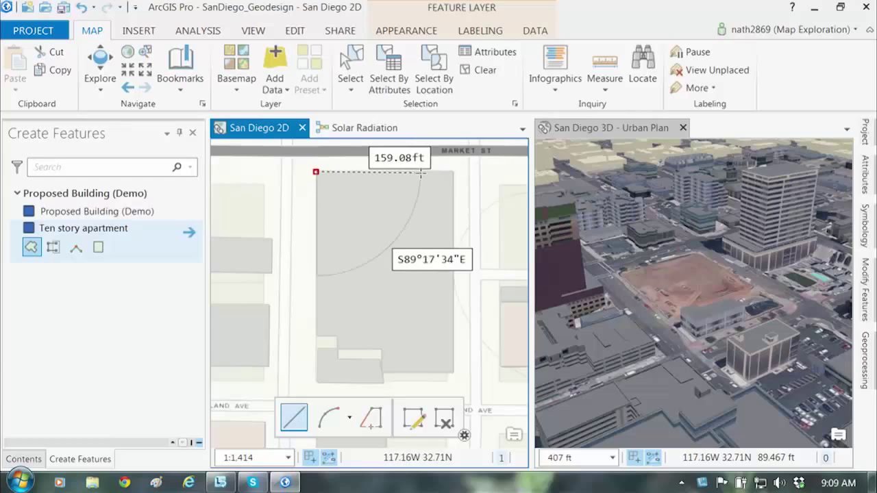
right_click(420, 173)
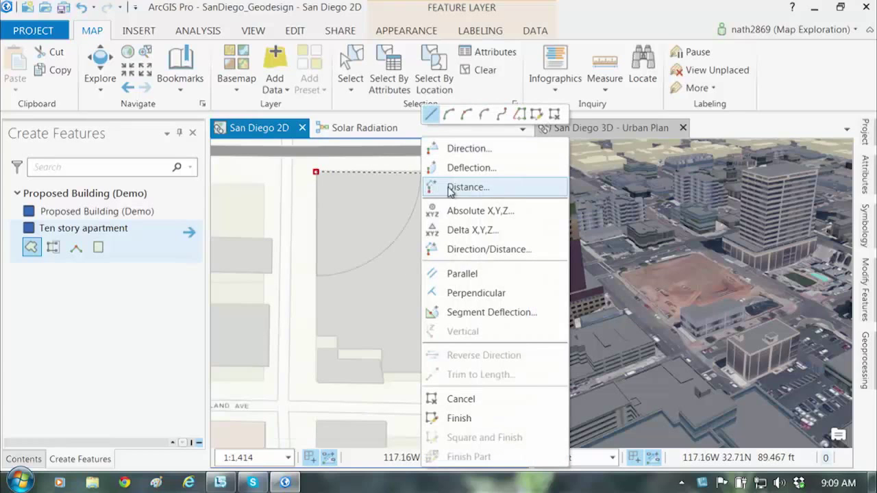
click(471, 231)
text(200)
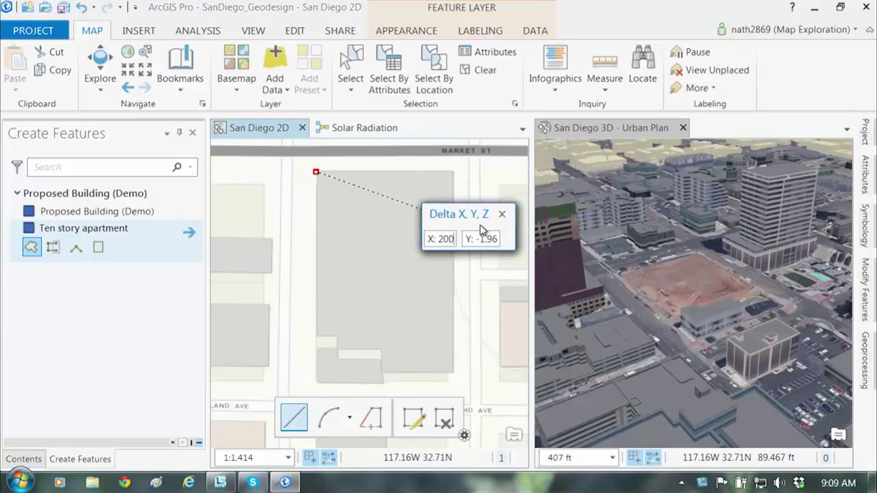
key(Tab)
text(0)
key(Return)
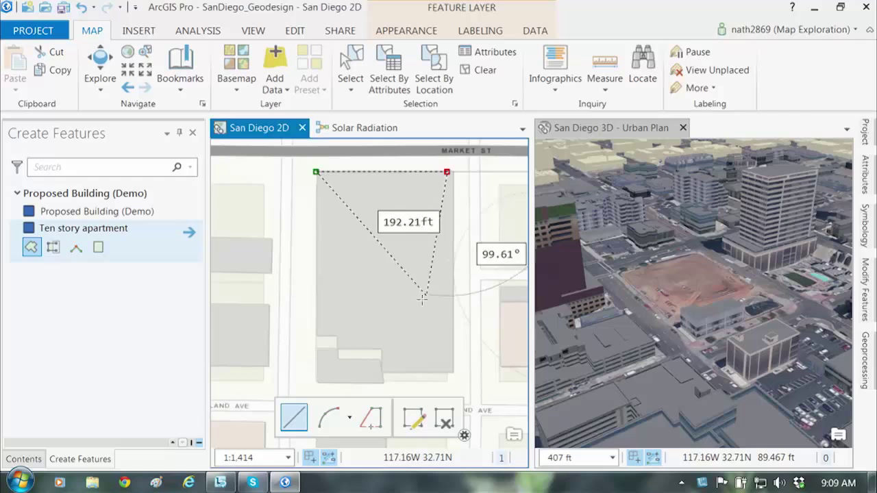
Draw the footprint's second edge southward at 90° to the first, 250 ft long
key(Tab)
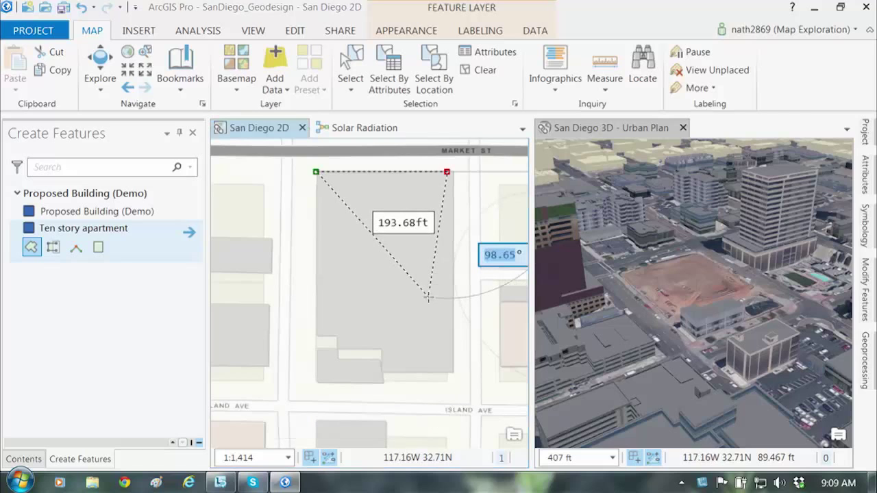
text(90)
key(Tab)
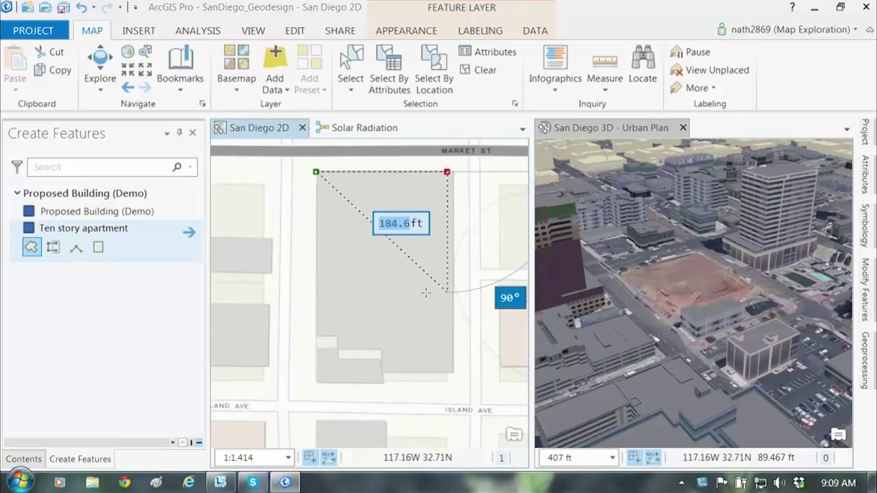
text(250)
key(Return)
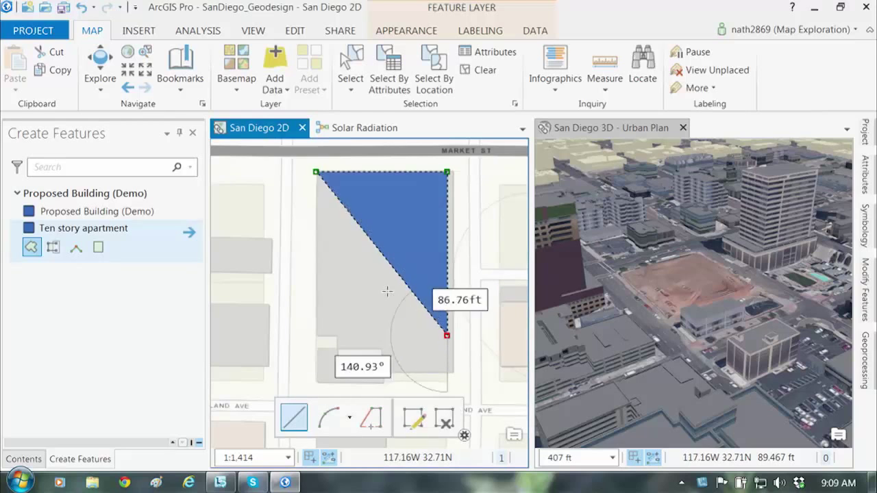
Draw the footprint's third edge westward at 90° to the second, 150 ft long
key(Tab)
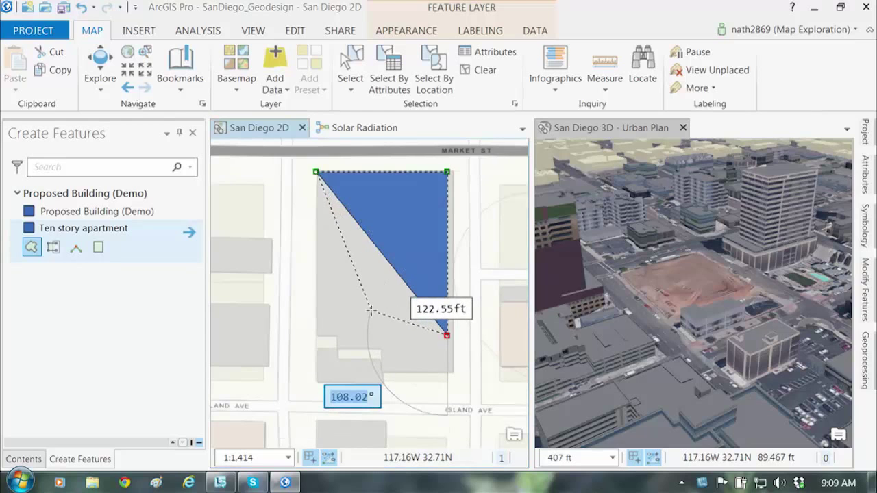
text(30)
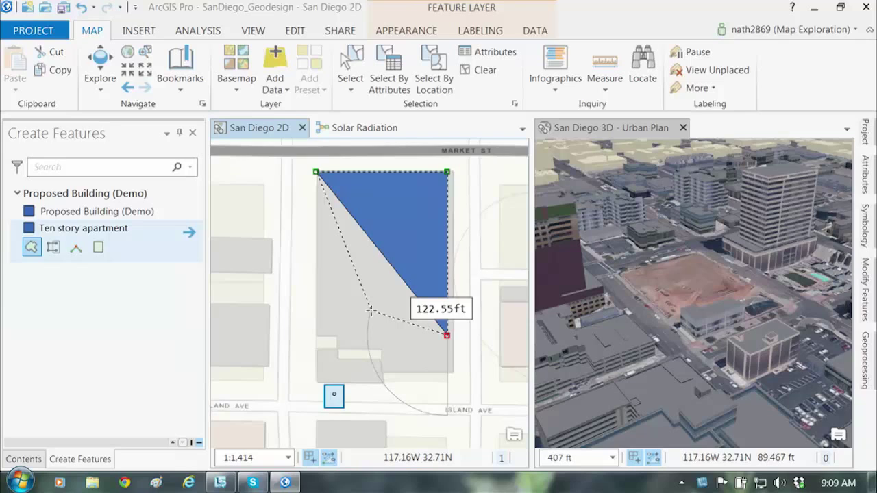
key(Tab)
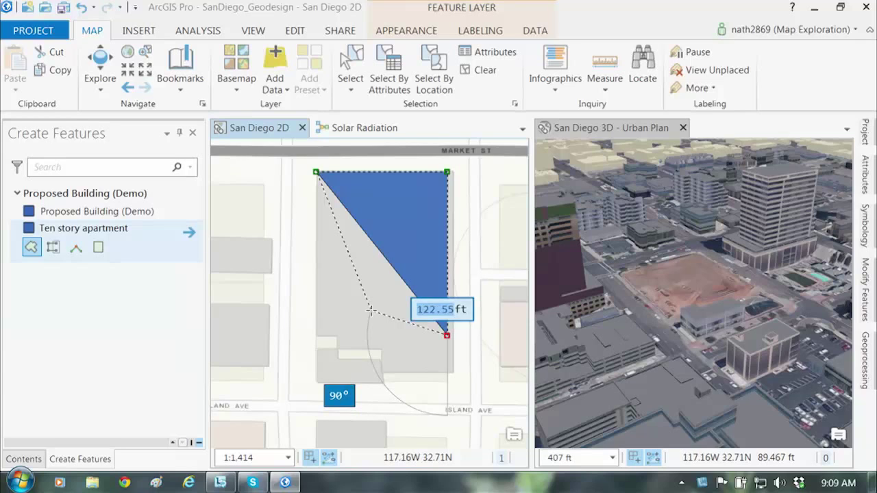
key(Tab)
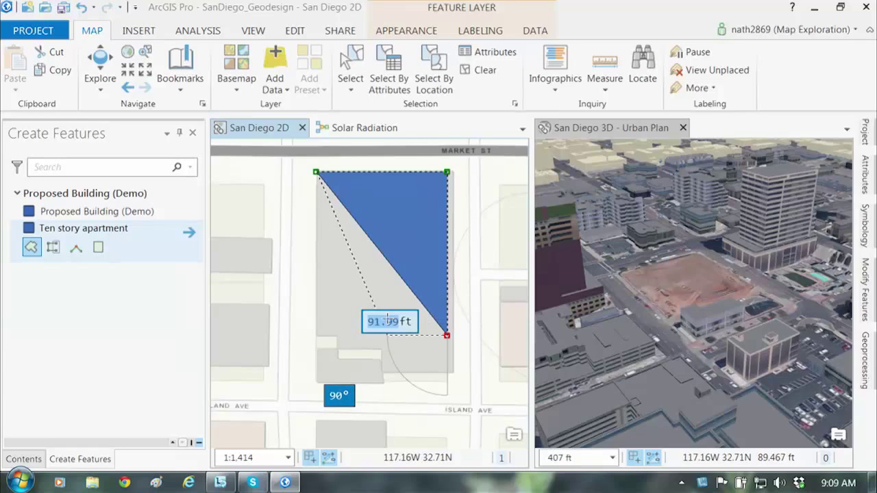
text(150)
key(Return)
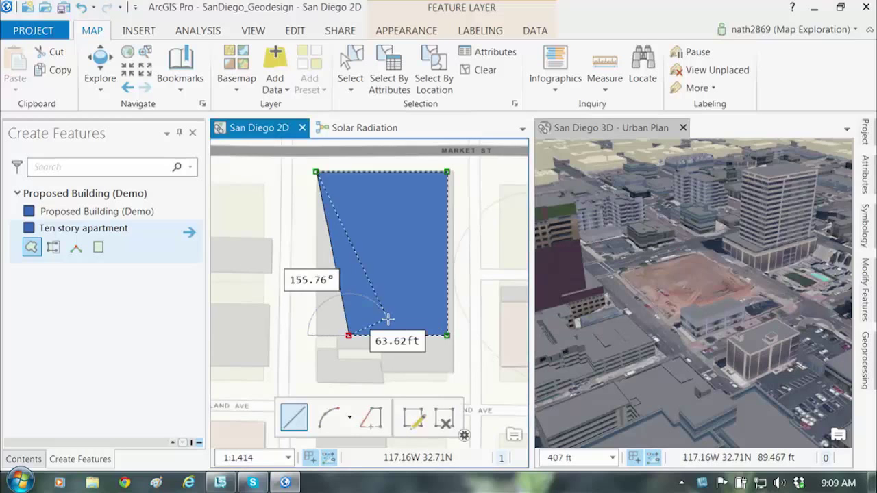
Draw the footprint's fourth edge northward at 90° and 50 ft long, and complete the polygon with Square and Finish
key(F2)
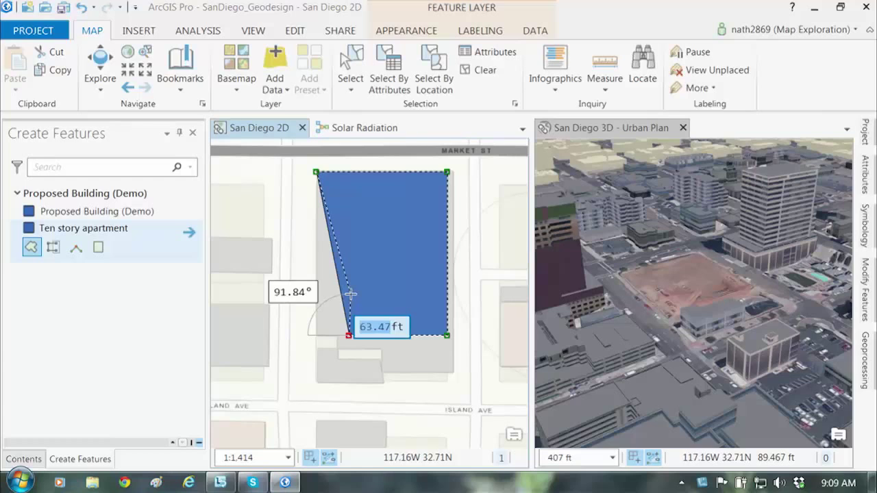
key(Tab)
text(90)
key(Tab)
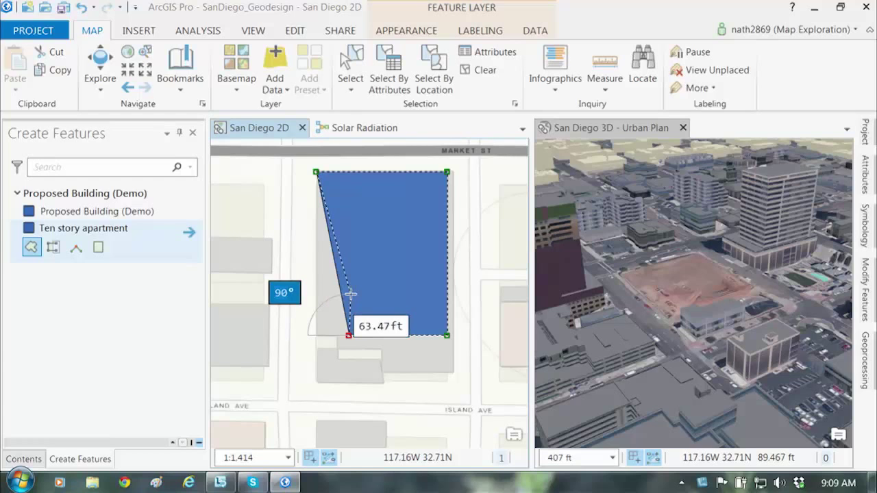
key(Tab)
text(50)
key(Return)
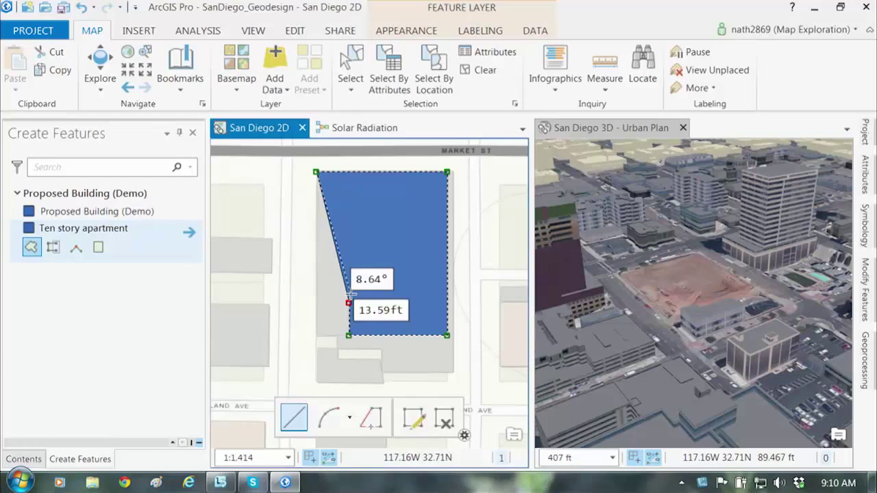
right_click(306, 305)
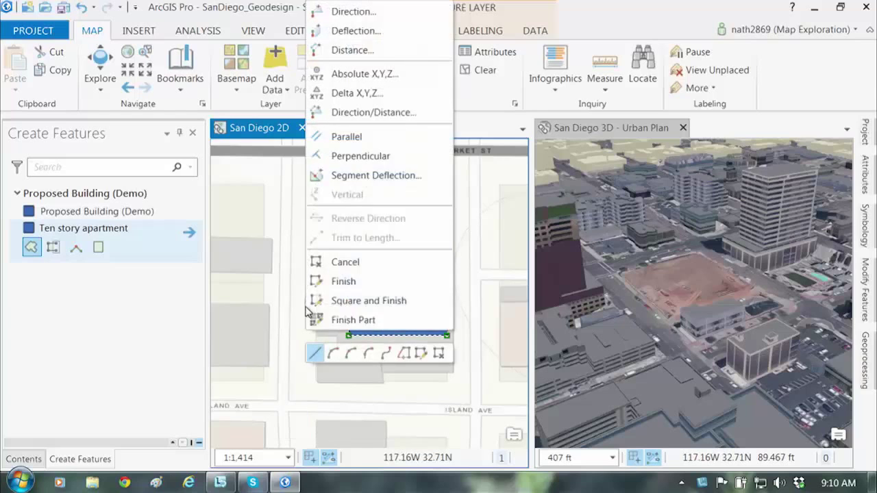
click(345, 303)
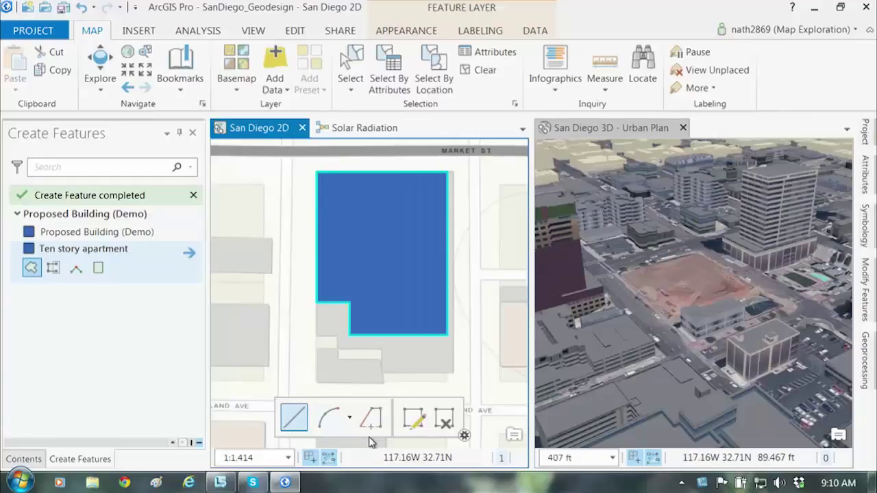
Show the Proposed Building (Demo) layer in the San Diego 3D - Urban Plan scene
click(629, 125)
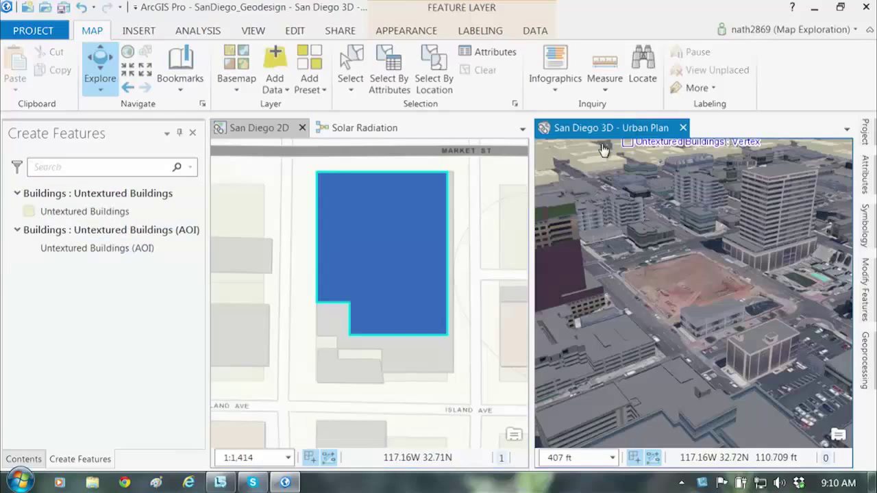
click(22, 459)
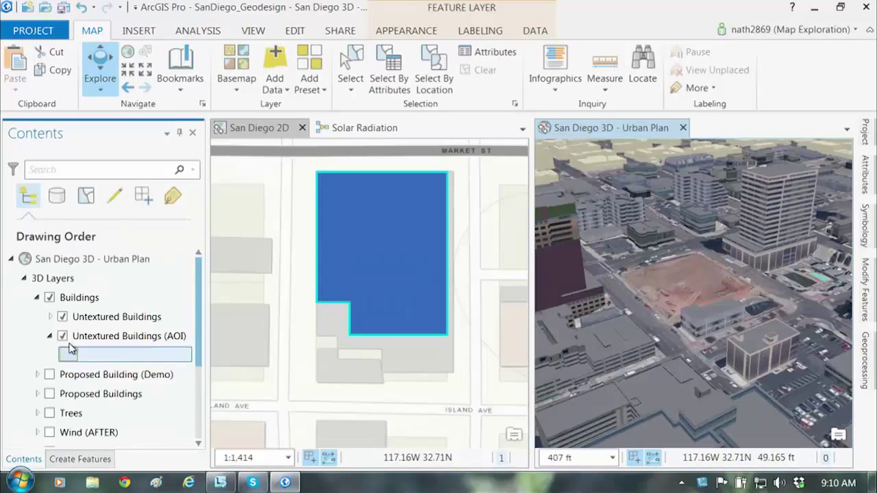
click(38, 298)
click(50, 317)
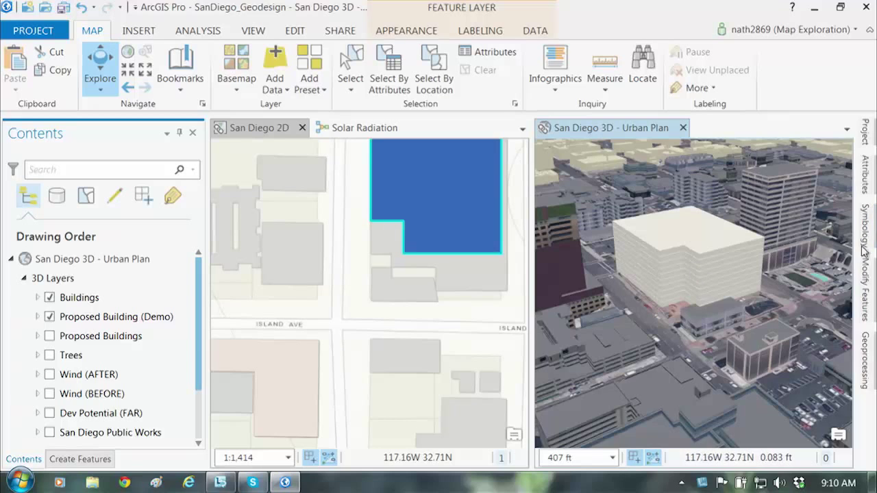
Set the selected apartment's totalHeight attribute to 42 from the San Diego 2D map, and undo and redo that height change
click(864, 183)
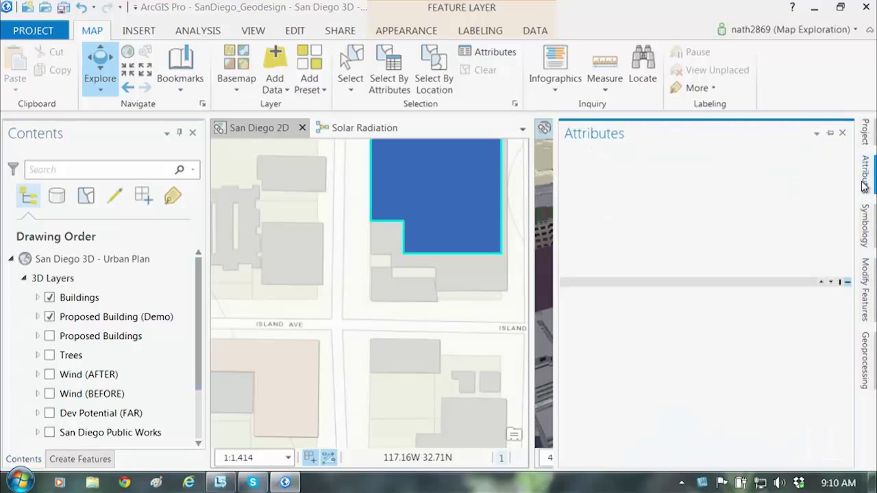
click(266, 130)
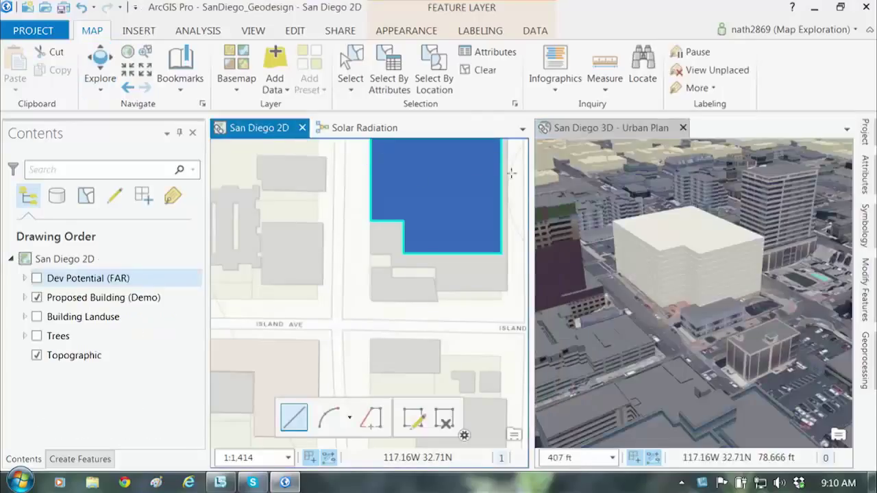
click(864, 184)
click(675, 398)
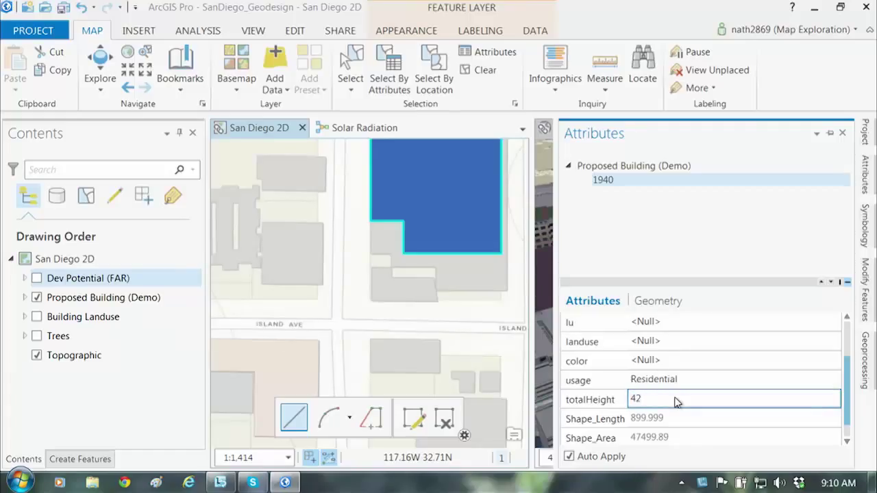
key(Return)
click(277, 130)
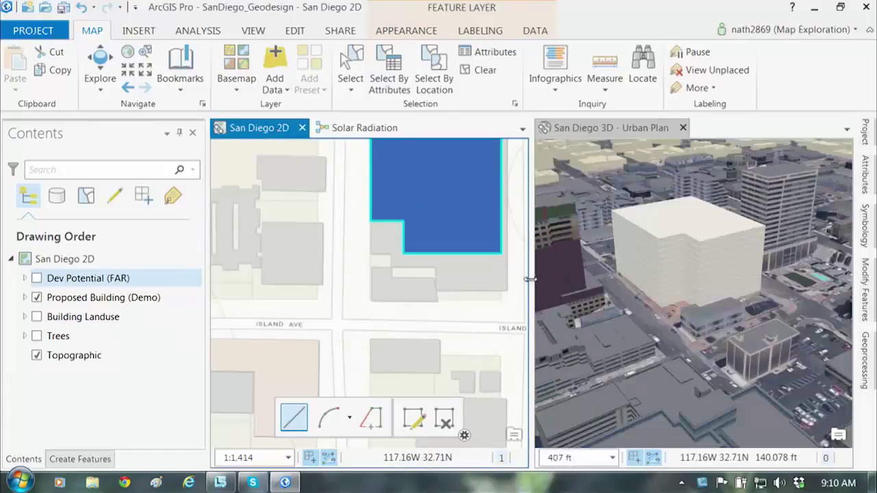
click(76, 11)
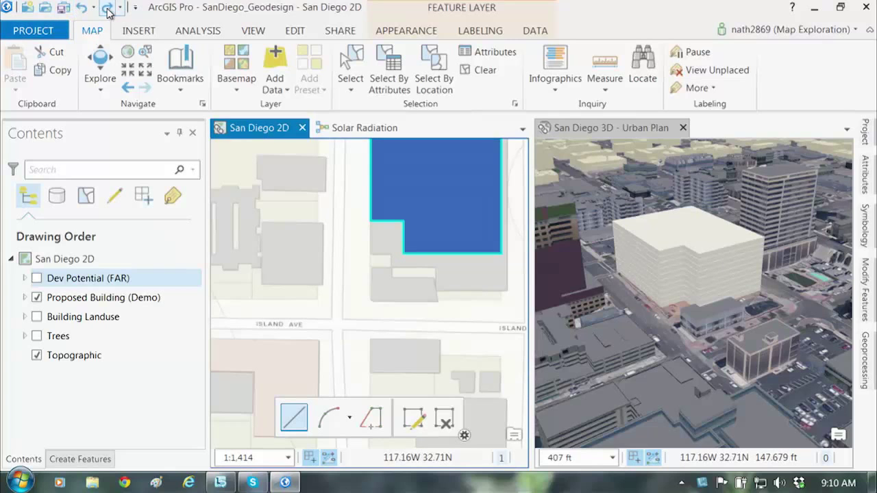
click(108, 12)
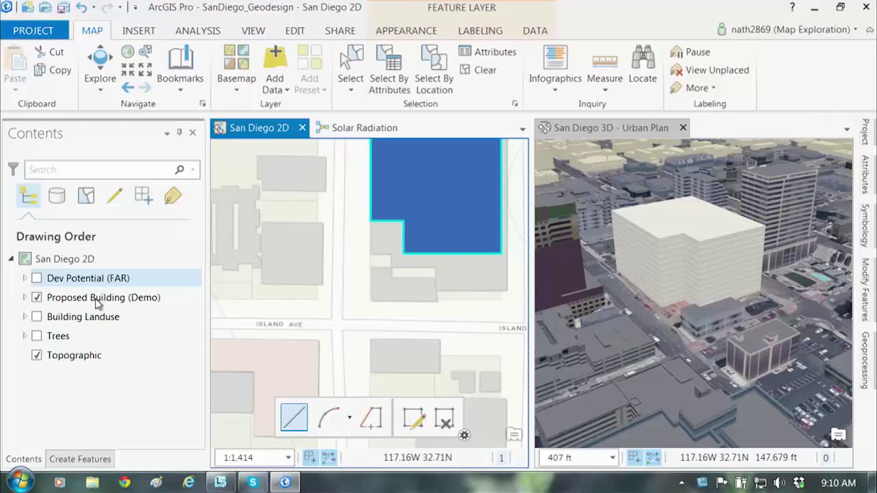
Dock the San Diego 3D scene among the other views and apply the Textured representation to the Proposed Building (Demo) symbol
drag(617, 134, 379, 299)
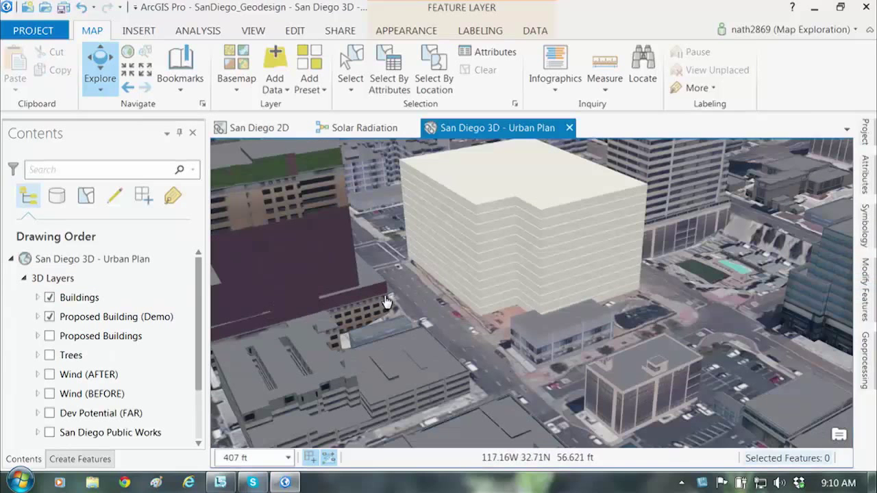
click(36, 317)
click(62, 347)
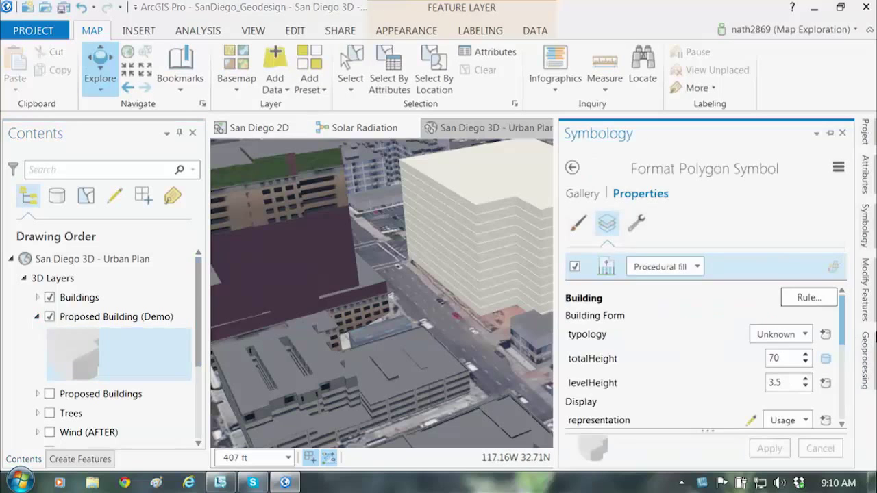
scroll(815, 335, down, 3)
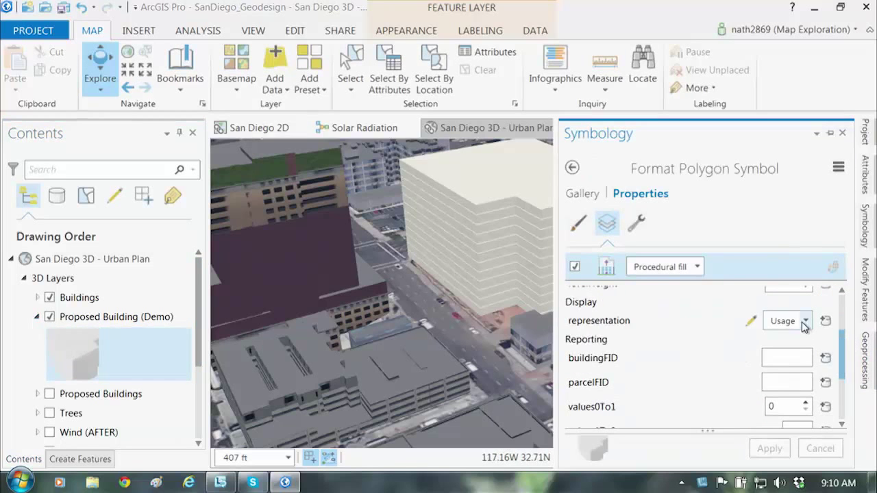
click(807, 320)
click(788, 337)
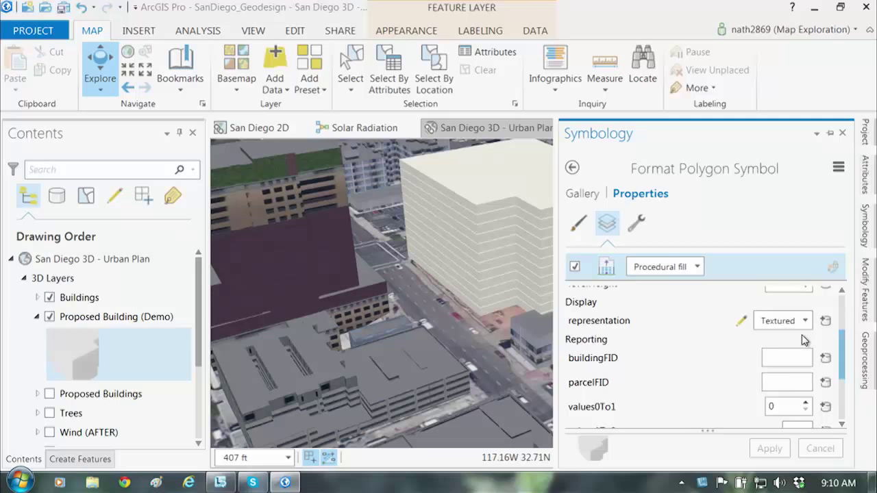
click(768, 451)
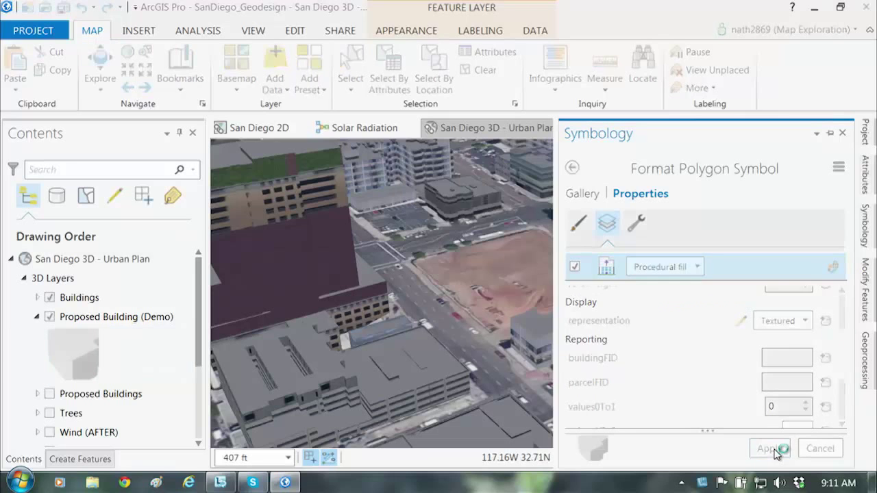
click(486, 128)
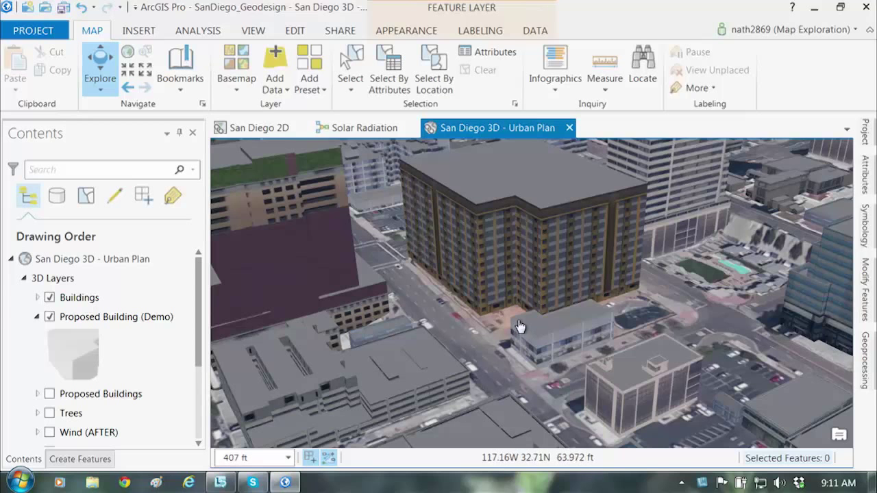
scroll(498, 332, down, 3)
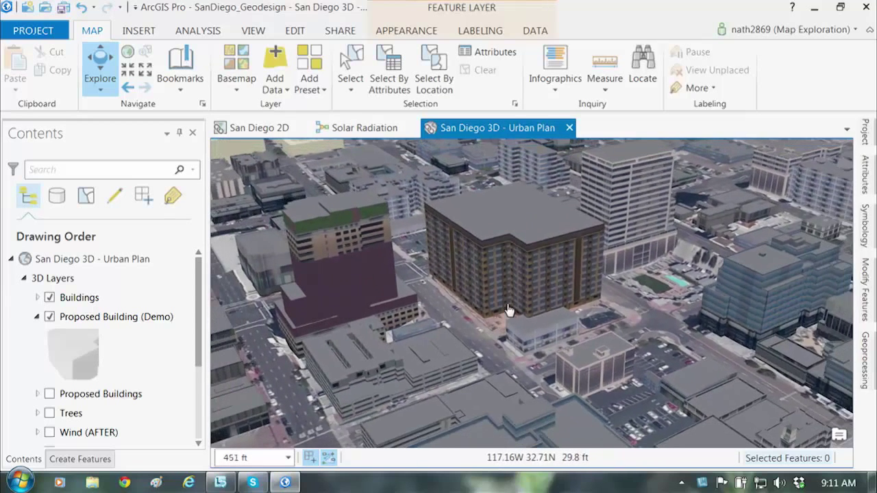
scroll(509, 311, down, 2)
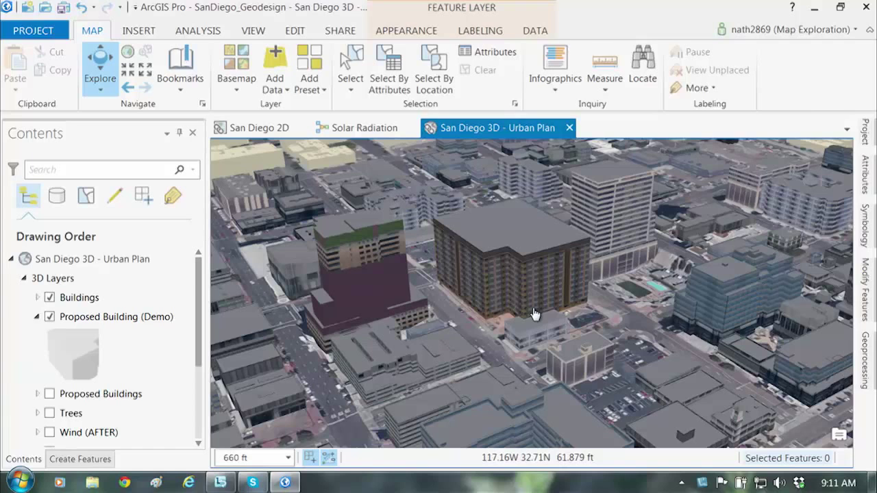
click(37, 316)
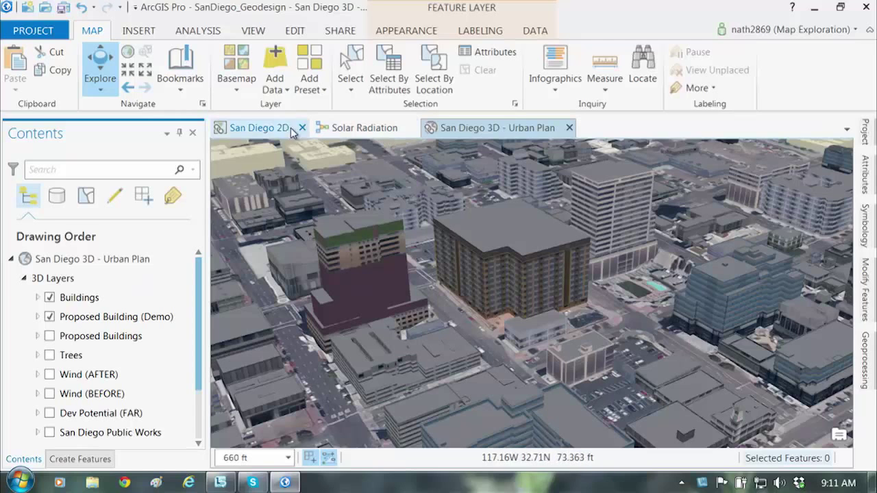
Reshape the apartment footprint in San Diego 2D with a diagonal cut across its southeast corner, and show the building in 3D
click(265, 128)
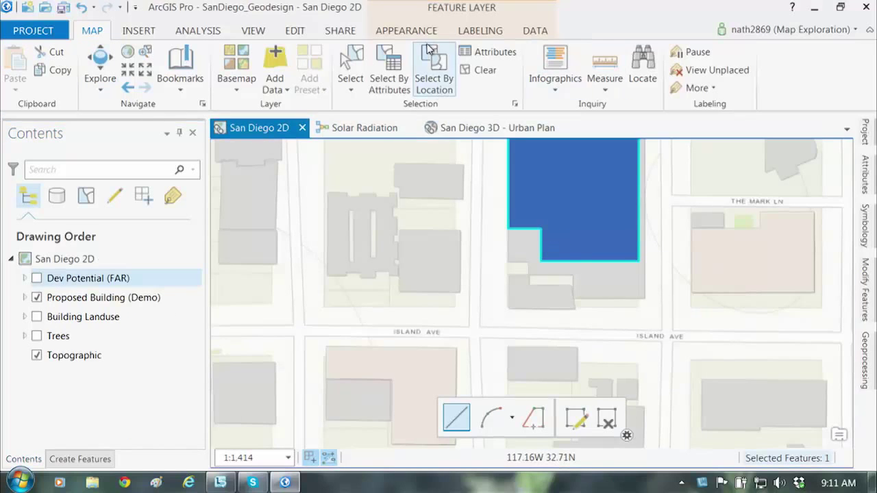
click(293, 31)
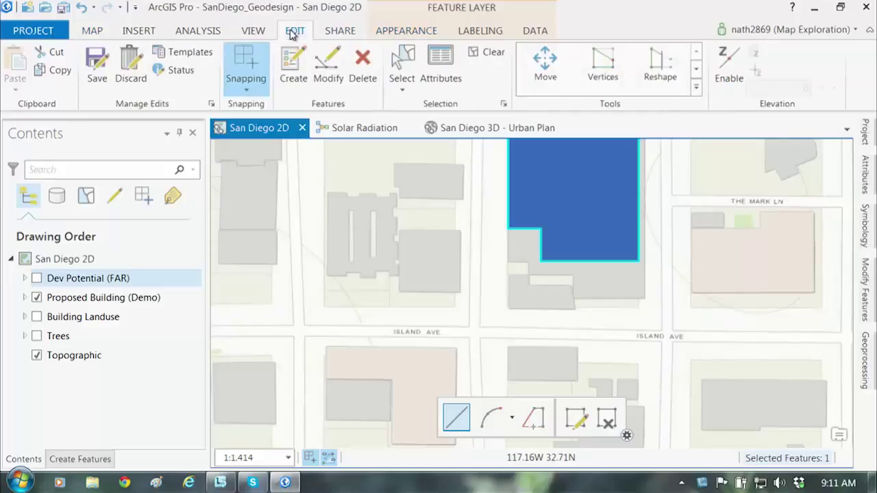
click(660, 69)
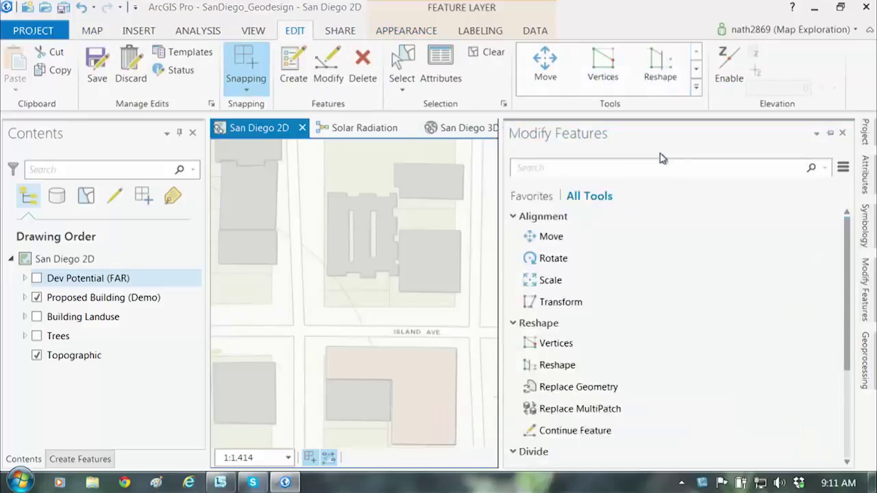
click(275, 130)
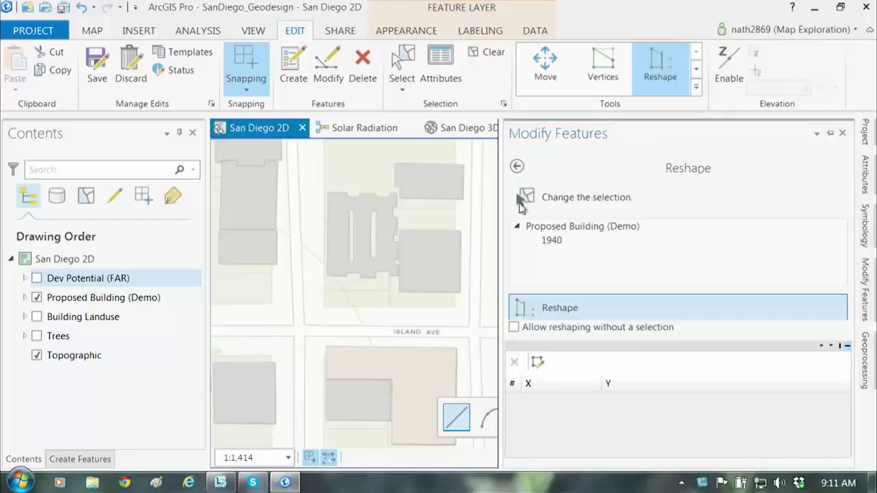
click(651, 160)
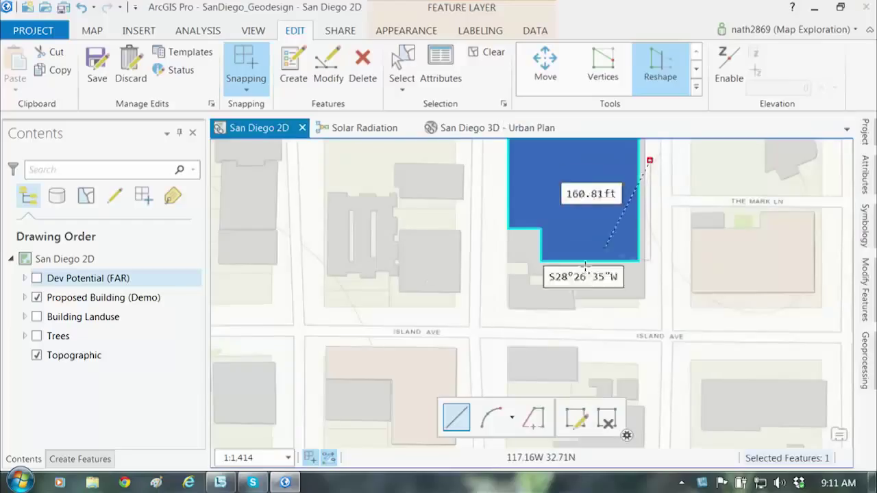
double_click(569, 298)
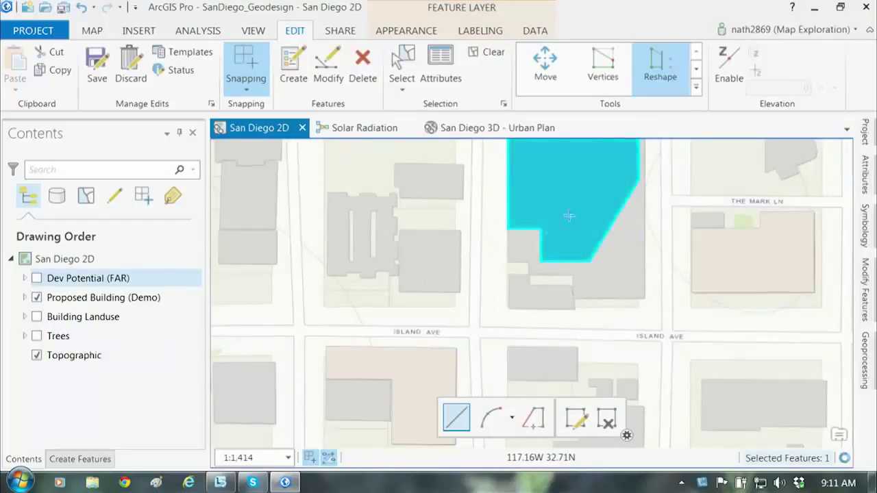
click(488, 135)
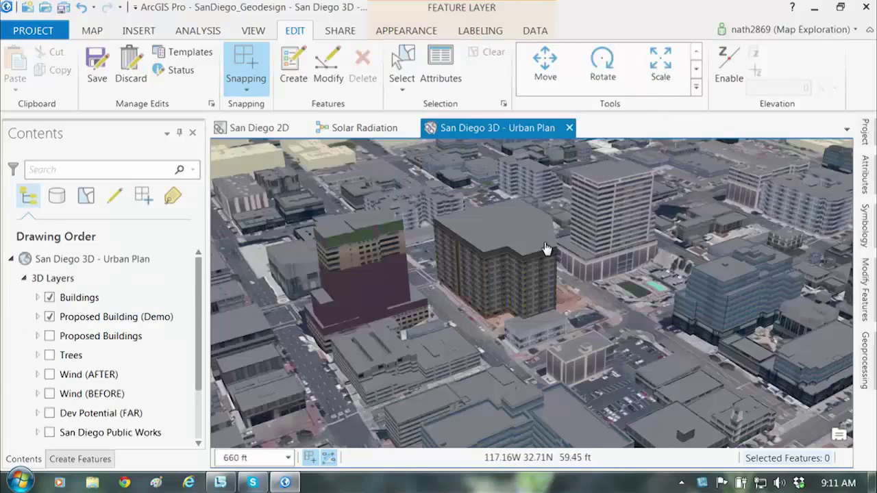
Go to the AOI bookmark in the San Diego 3D - Urban Plan scene
drag(539, 297, 499, 272)
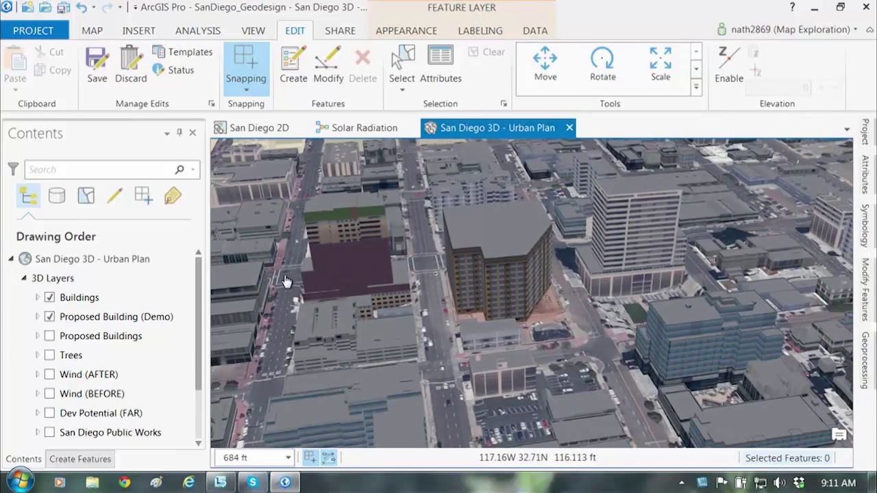
drag(198, 352, 198, 400)
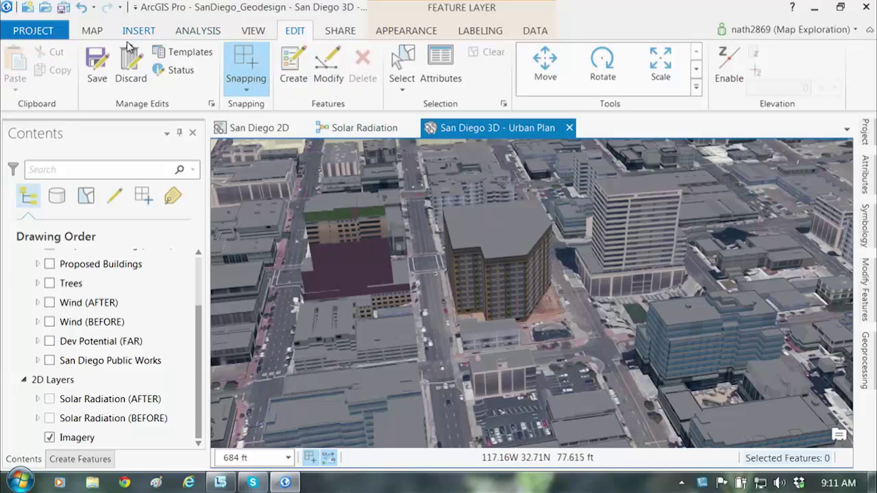
click(92, 31)
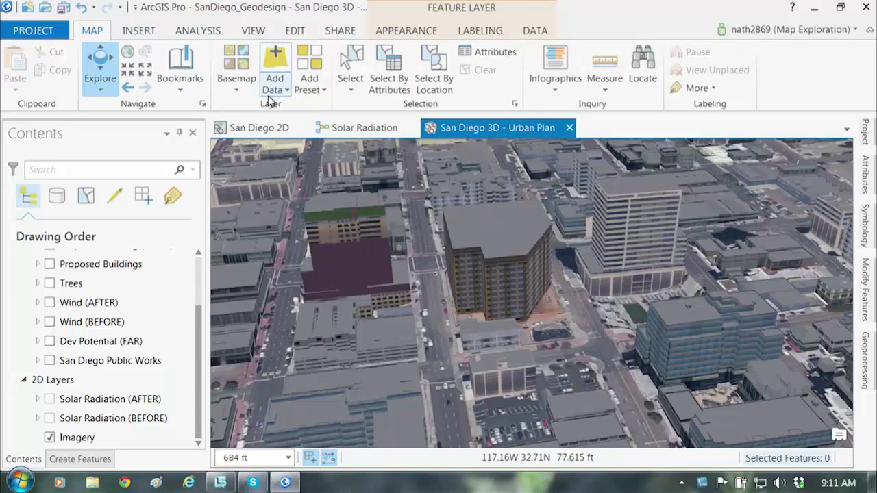
click(177, 80)
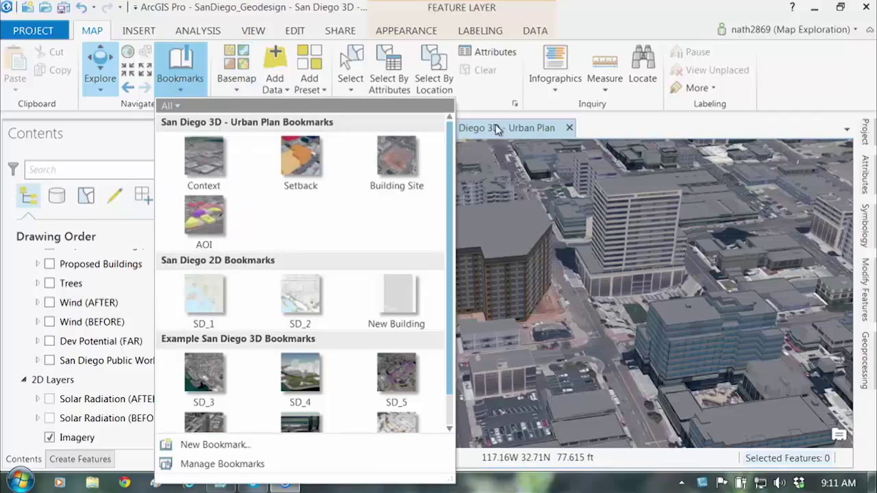
click(495, 124)
click(189, 72)
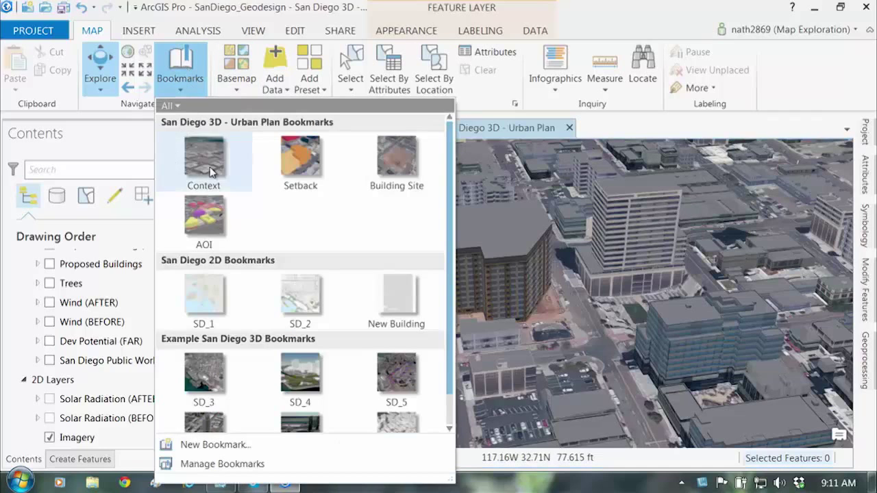
click(194, 221)
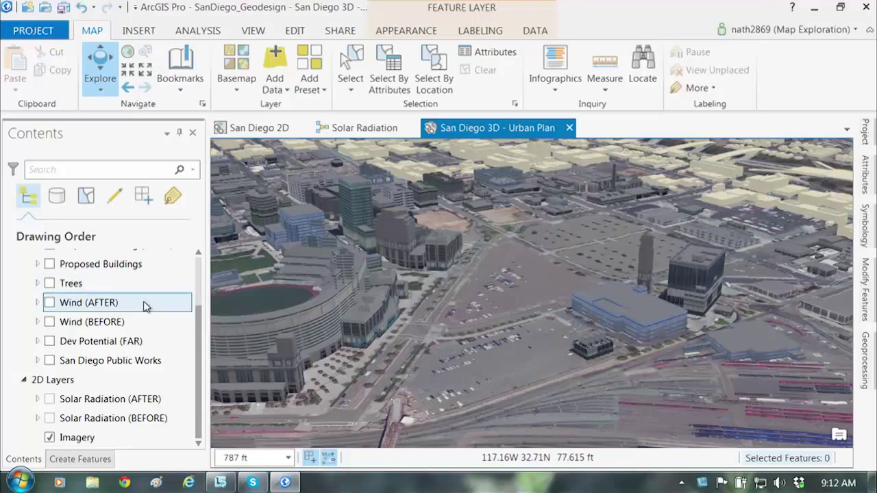
Preview the Proposed Buildings layer over the area of interest and hide it again
drag(201, 349, 202, 320)
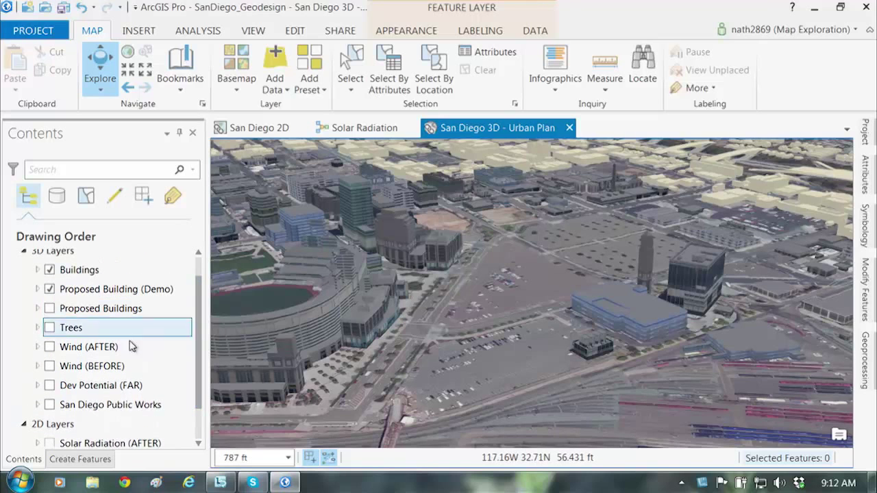
click(53, 311)
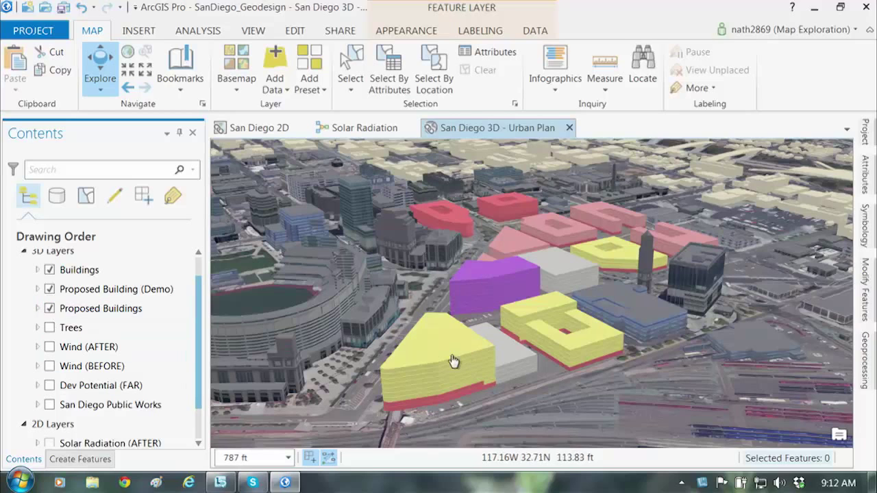
click(52, 308)
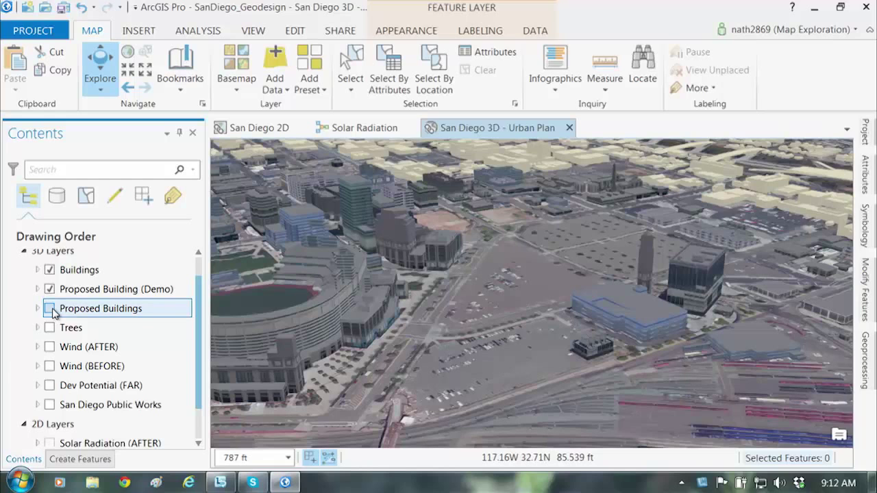
Show the Solar Radiation (BEFORE) layer beneath the existing buildings in the 3D scene
drag(198, 305, 197, 336)
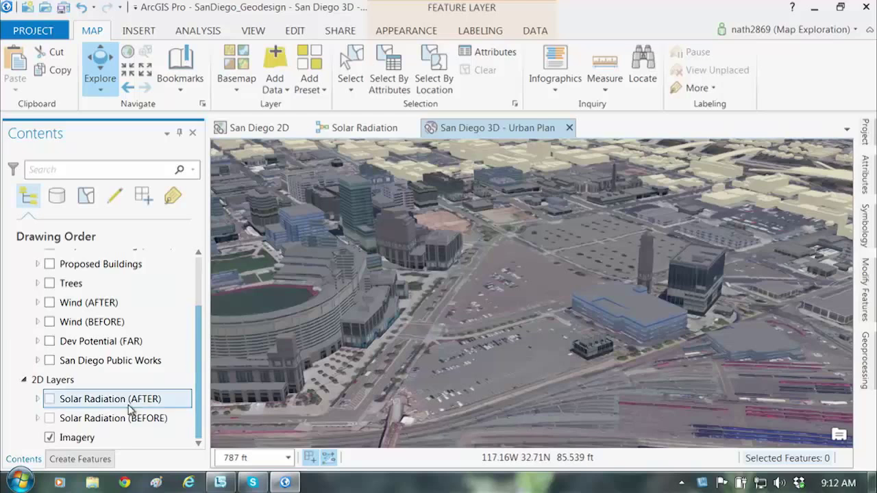
click(50, 419)
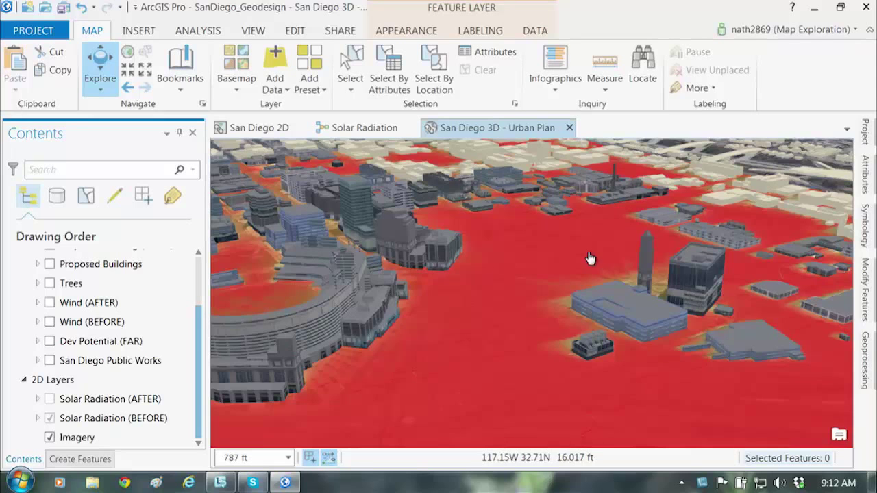
click(572, 293)
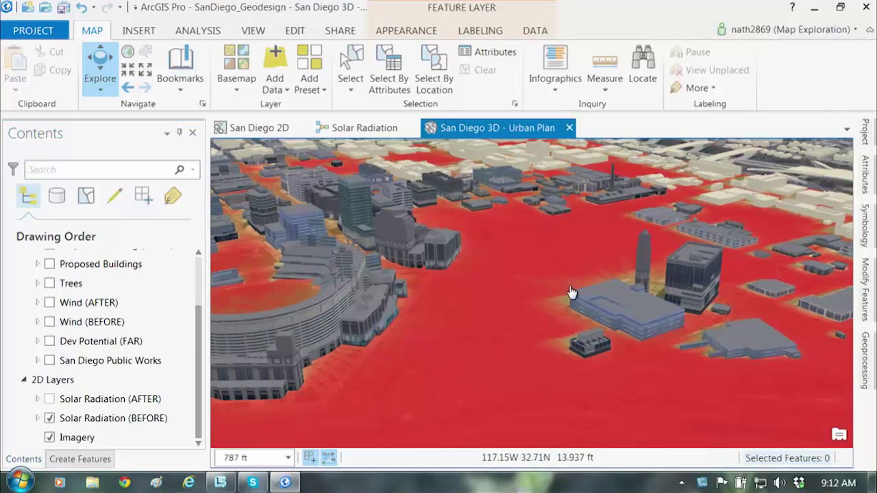
Examine the existing solar radiation around the low blue-edged building and across the open lots east of the ballpark
scroll(573, 292, up, 5)
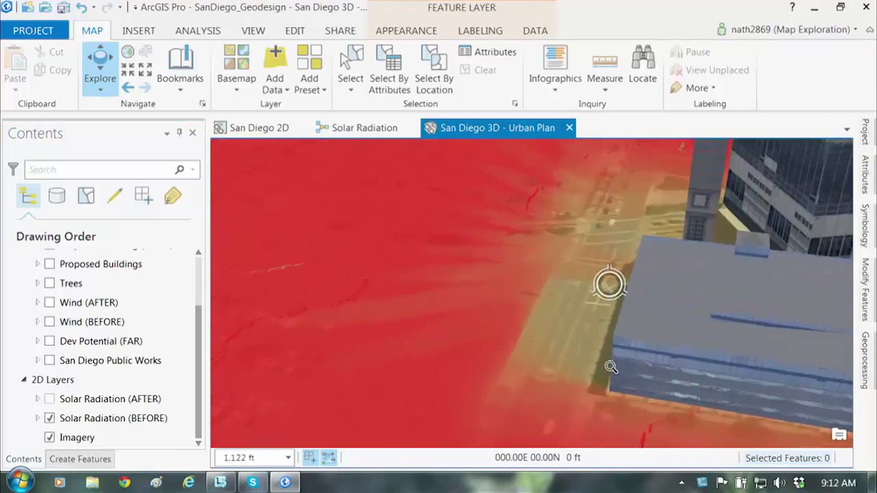
scroll(611, 367, up, 5)
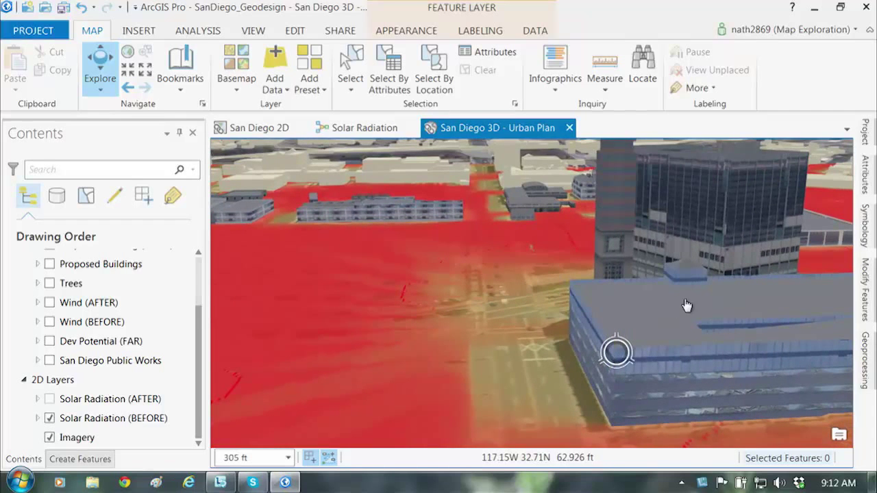
scroll(523, 355, up, 2)
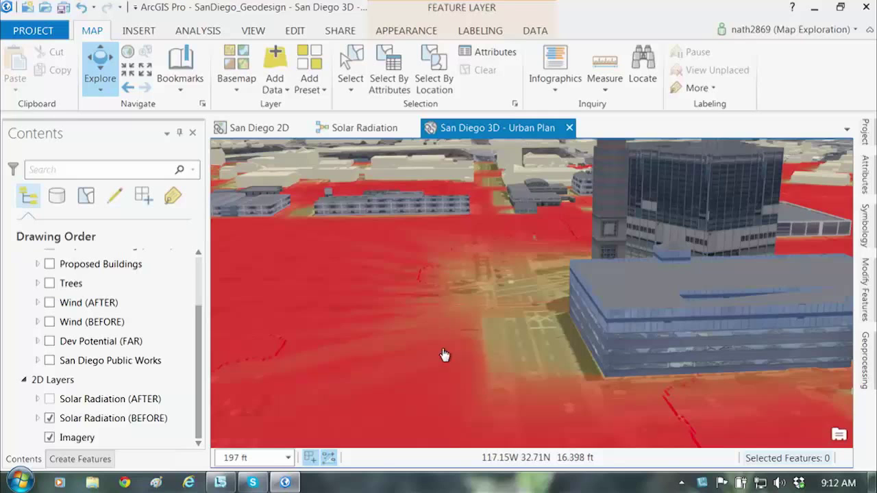
scroll(538, 338, up, 1)
drag(537, 338, 521, 340)
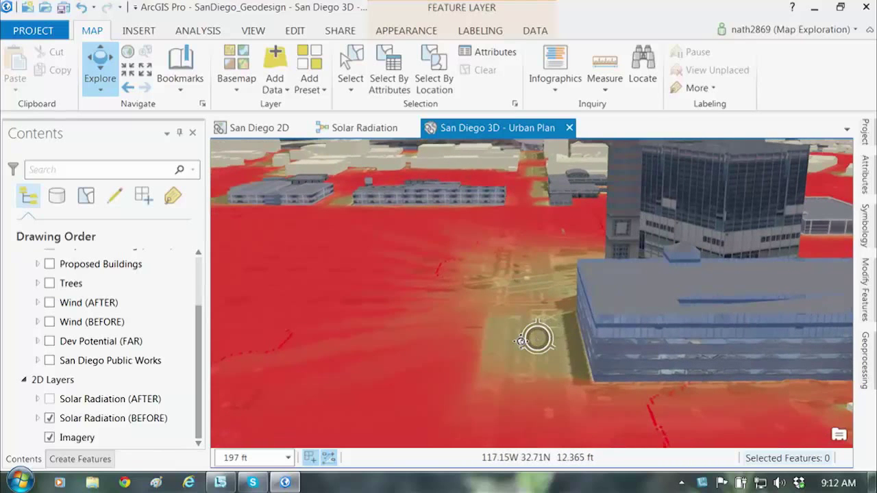
scroll(512, 394, down, 3)
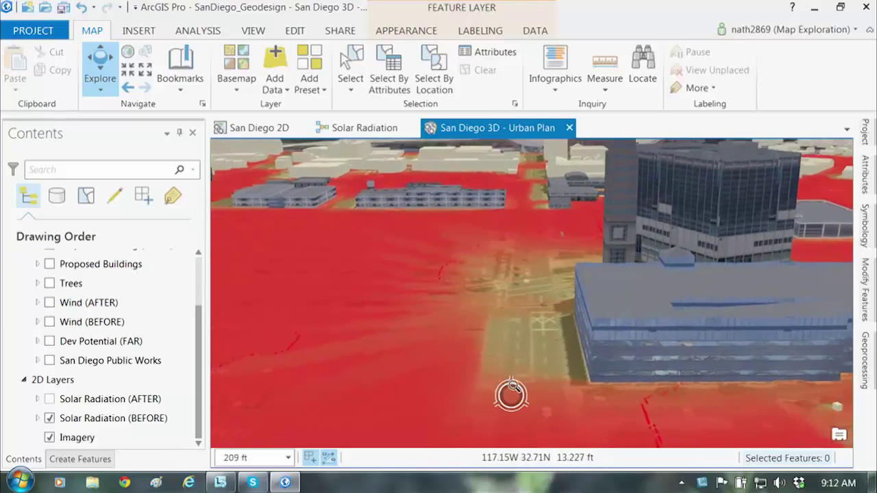
scroll(509, 364, down, 4)
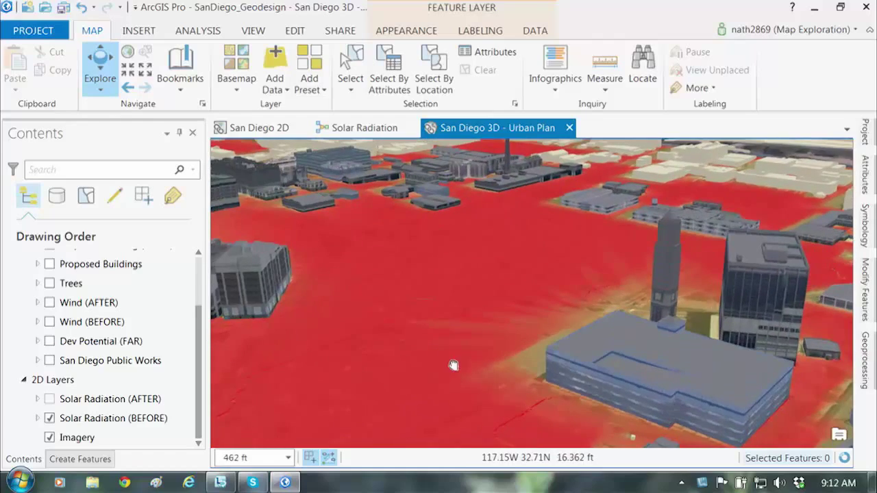
scroll(488, 295, down, 3)
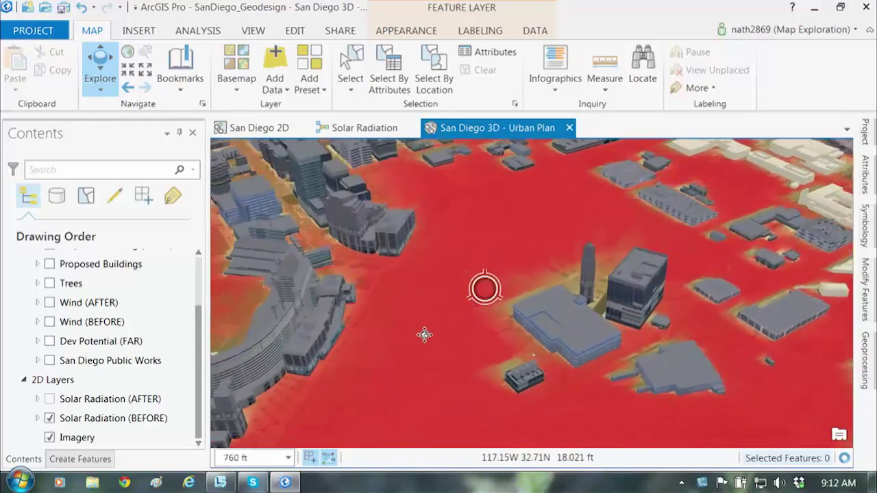
drag(488, 295, 530, 325)
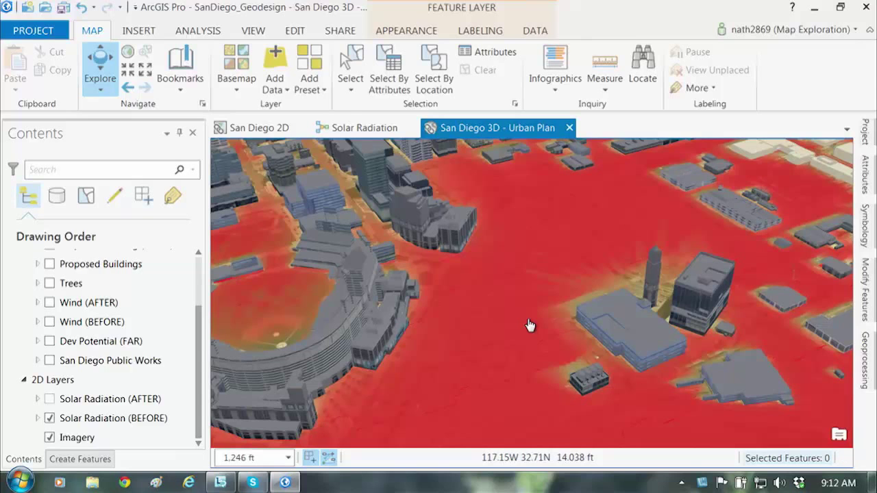
mouse_move(519, 325)
mouse_down()
mouse_move(528, 290)
mouse_move(534, 295)
mouse_up()
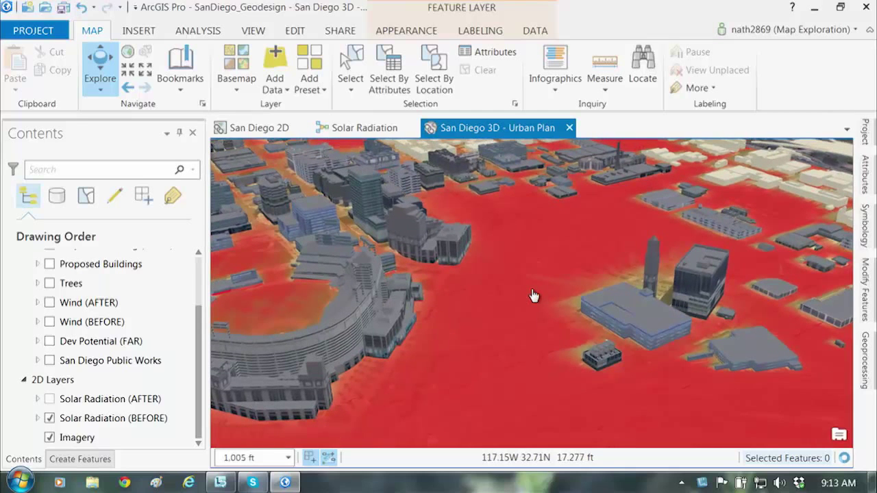
Show the Wind (BEFORE) layer and examine the wind arrows between the ballpark and the open lots
click(49, 322)
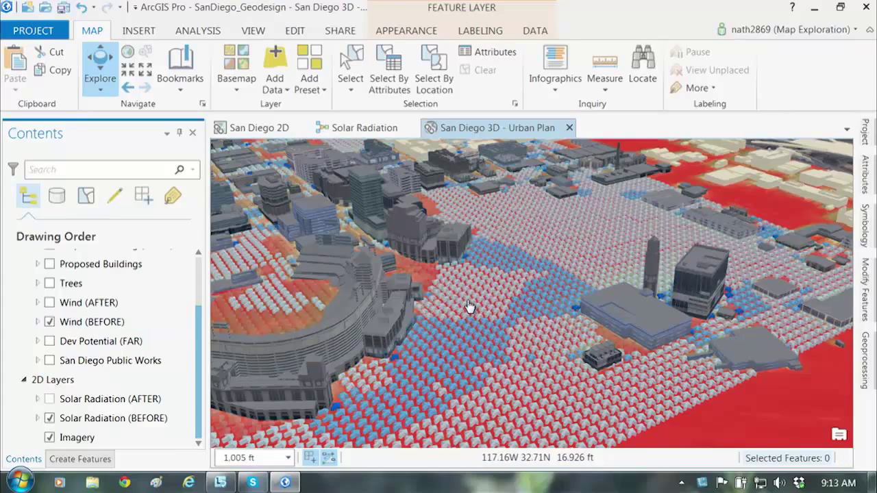
drag(479, 346, 561, 311)
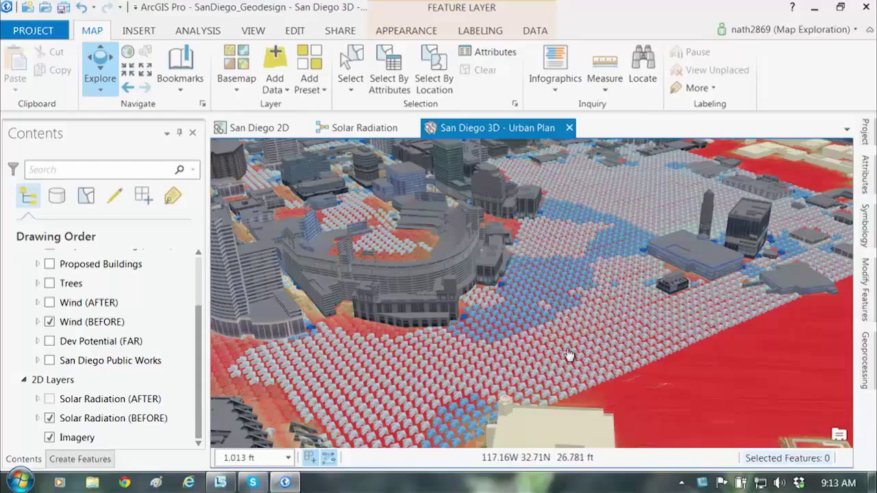
scroll(563, 325, up, 2)
scroll(562, 325, up, 5)
drag(563, 326, 495, 327)
drag(746, 220, 751, 293)
scroll(752, 293, down, 5)
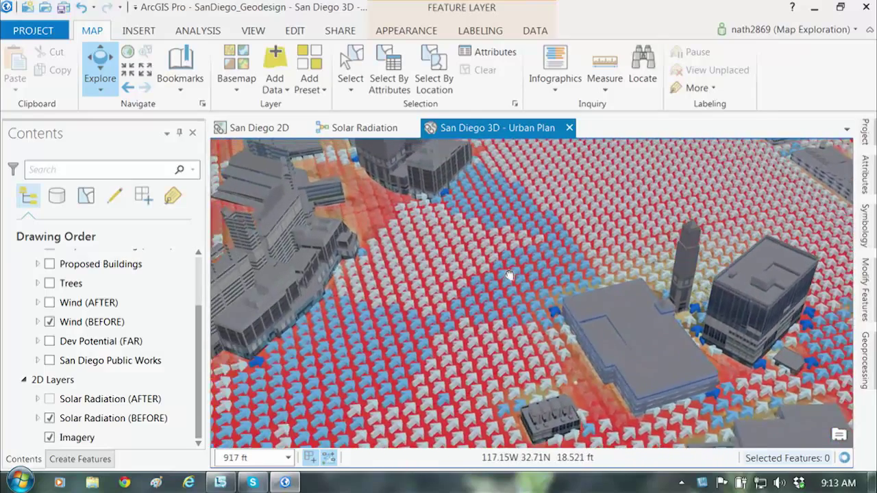
drag(509, 276, 531, 335)
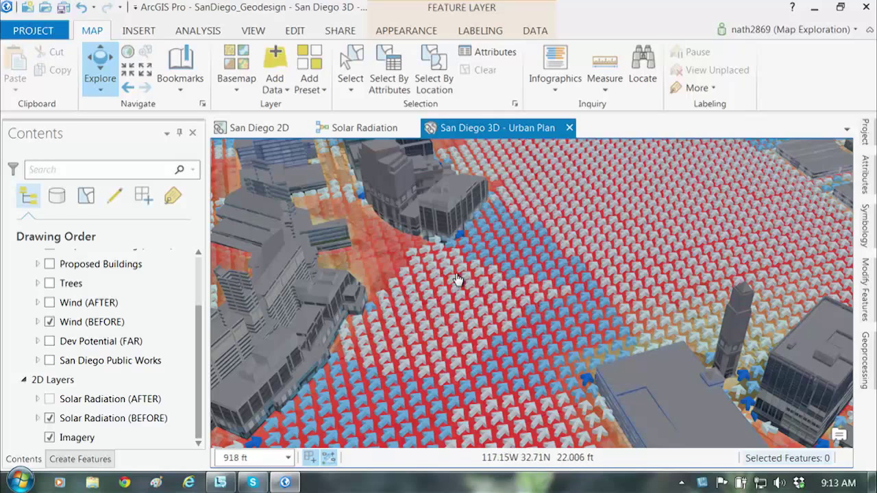
Inspect the wind arrows up close in the gap between the ballpark and the neighbouring tower
scroll(389, 261, up, 5)
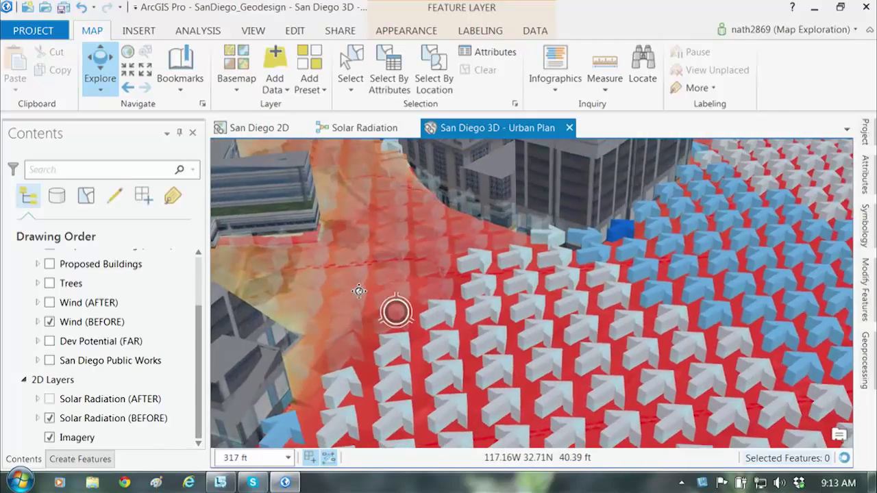
drag(363, 294, 414, 322)
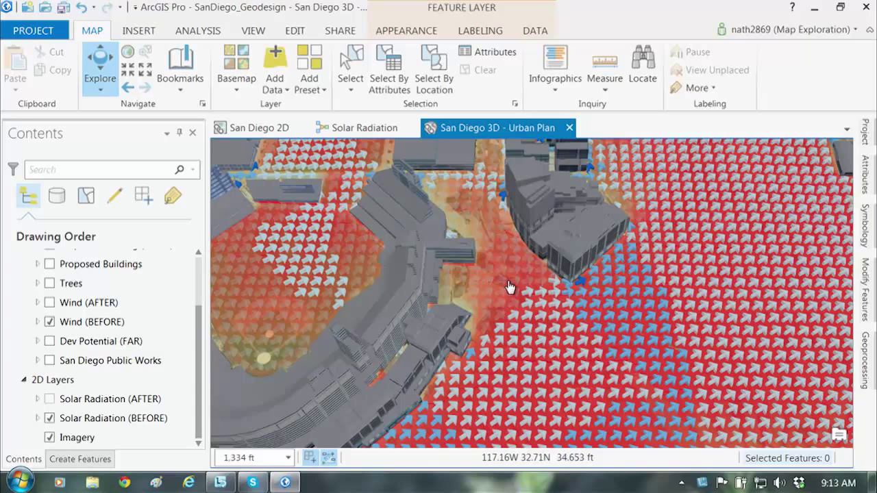
scroll(516, 283, up, 5)
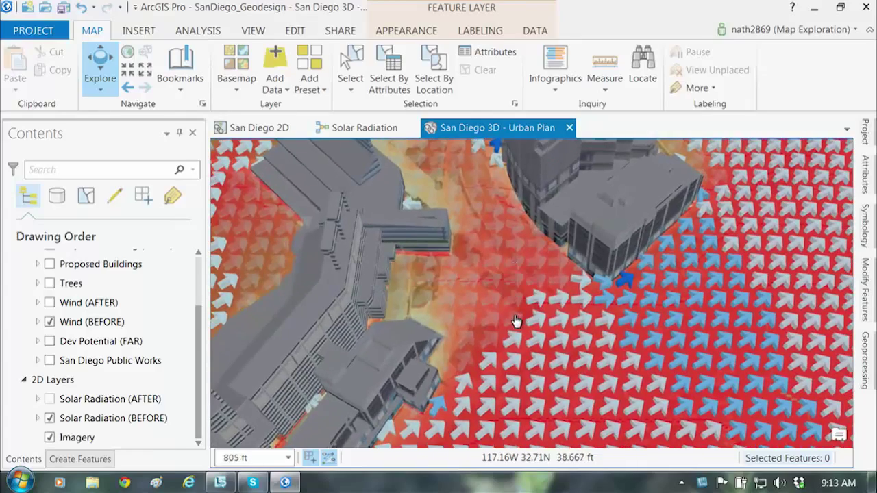
scroll(504, 296, up, 3)
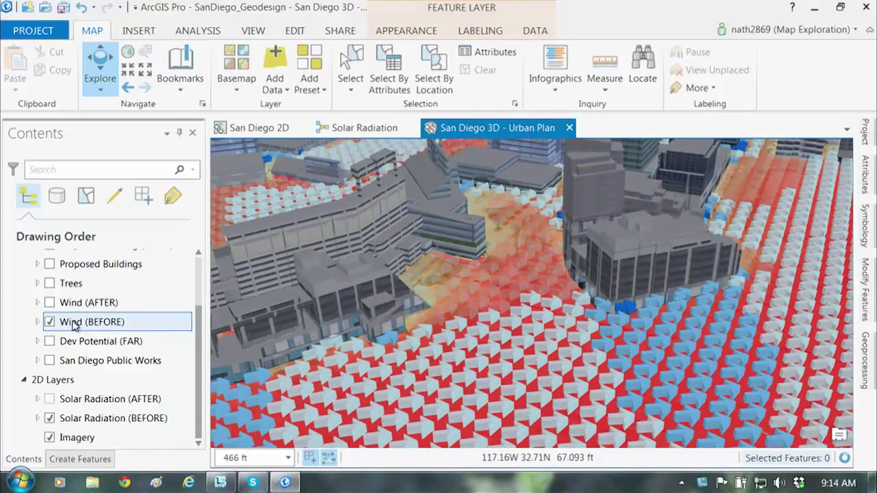
Show the Trees layer together with the wind arrows and view the tree row beside the ballpark
click(50, 283)
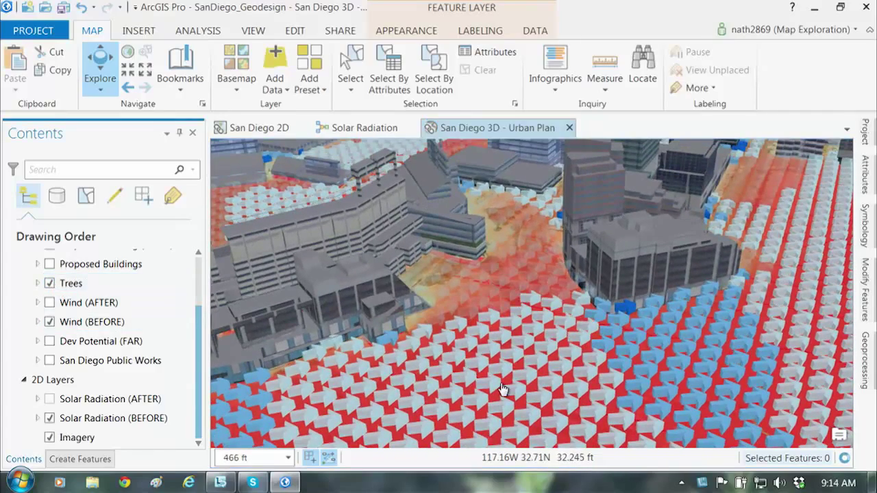
drag(527, 341, 534, 296)
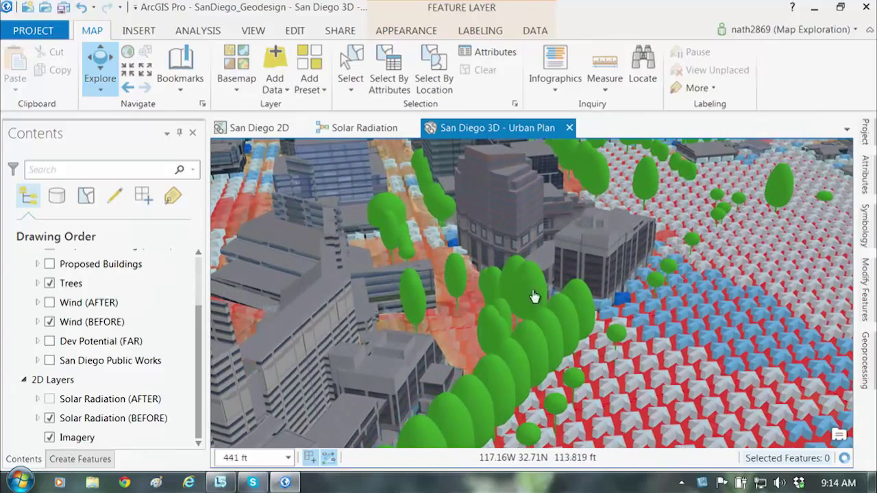
Hide the Trees, Wind (BEFORE) and Solar Radiation (BEFORE) layers
click(49, 283)
click(49, 321)
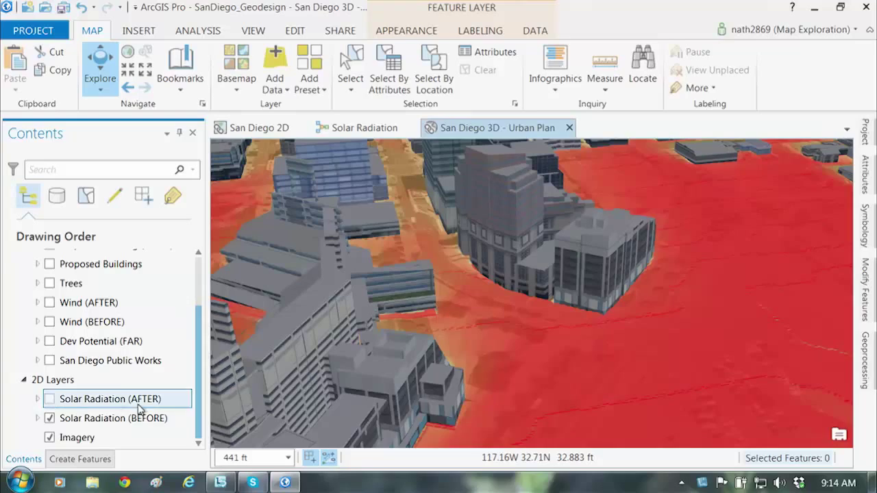
click(49, 418)
Show the Proposed Buildings layer in an overview of the ballpark district
scroll(542, 395, down, 5)
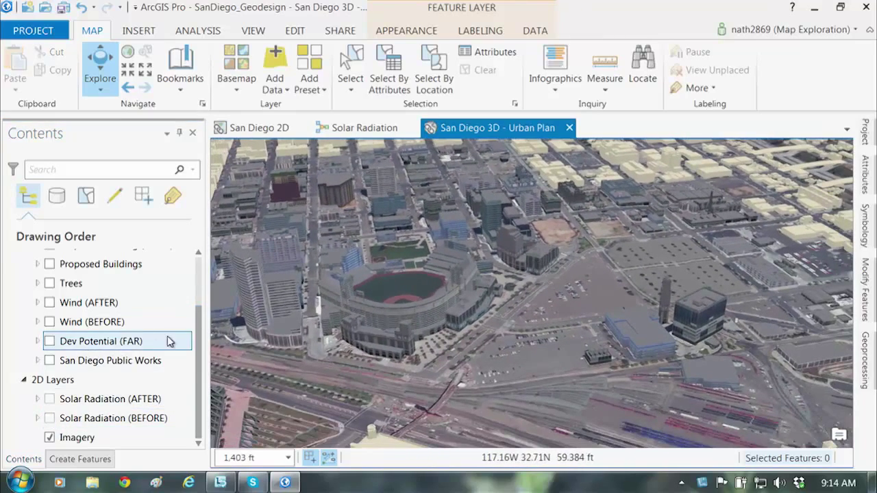
drag(199, 336, 200, 286)
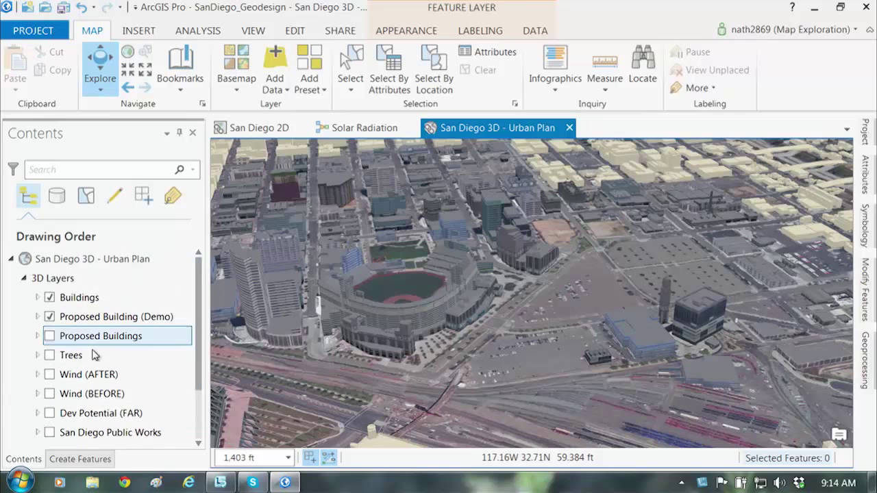
click(49, 336)
drag(536, 322, 498, 344)
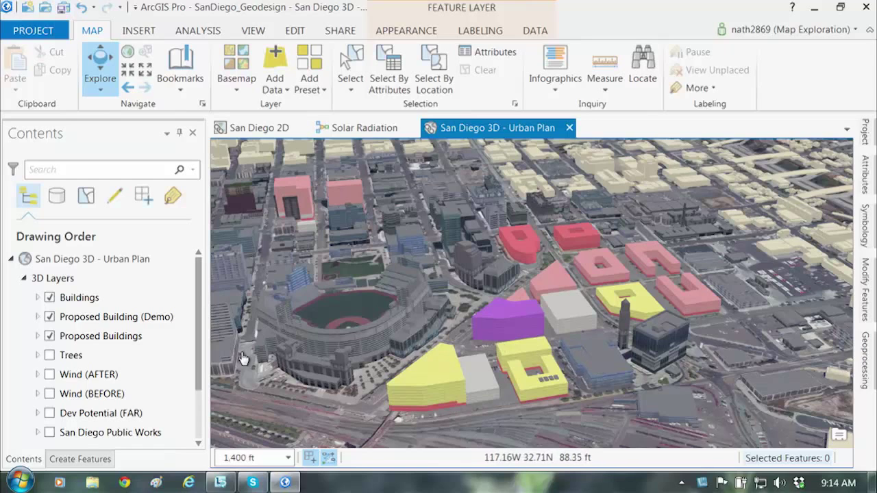
Show the San Diego Public Works layer and view the utility lines around the proposed buildings beside the ballpark
scroll(196, 398, down, 3)
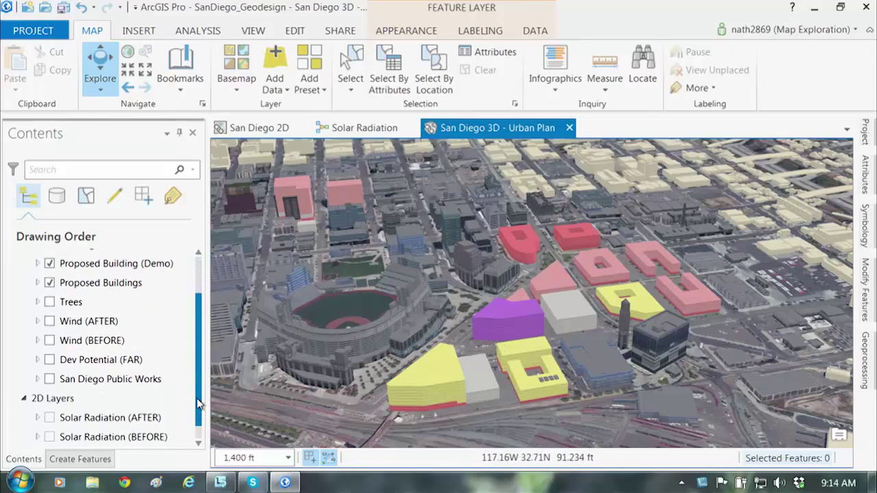
click(50, 379)
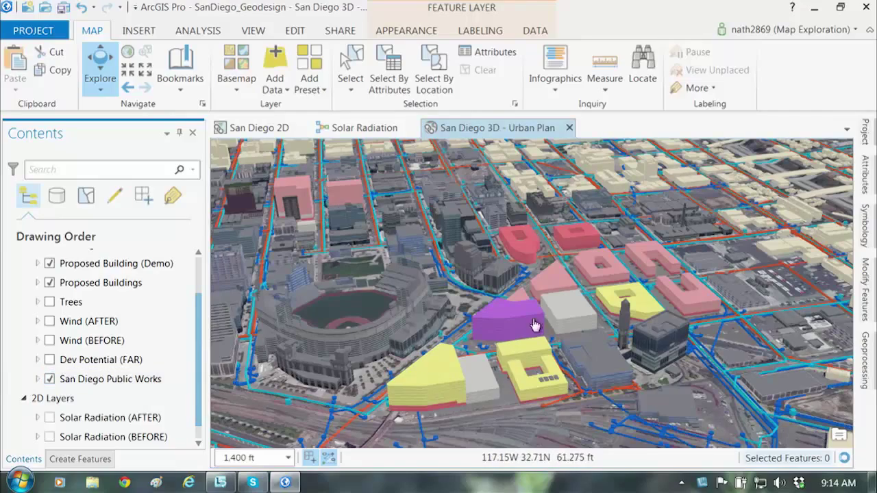
drag(559, 294, 615, 319)
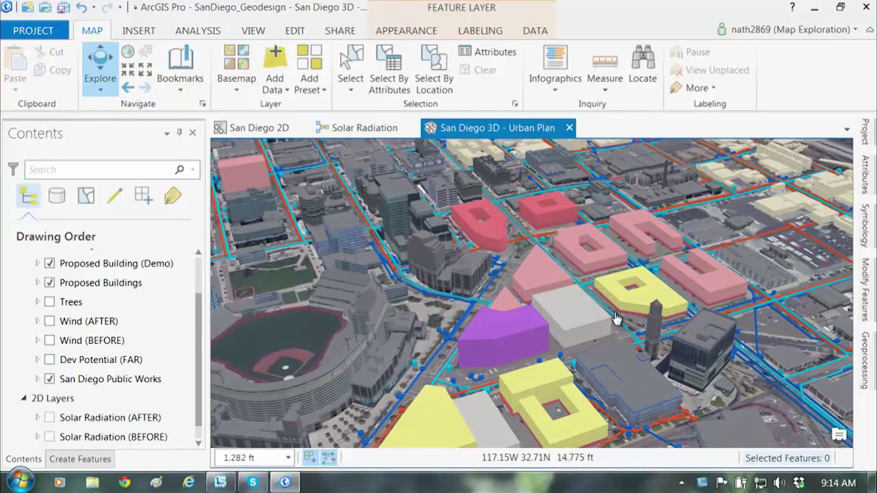
drag(545, 292, 534, 324)
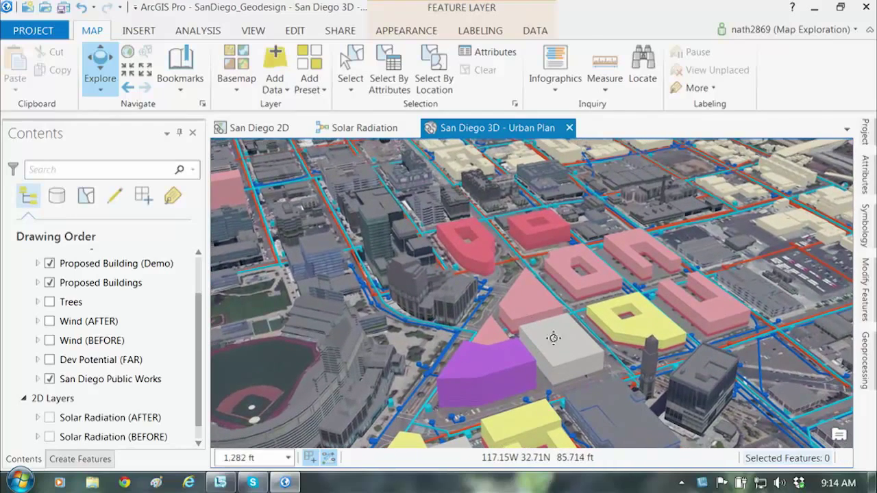
scroll(553, 338, down, 3)
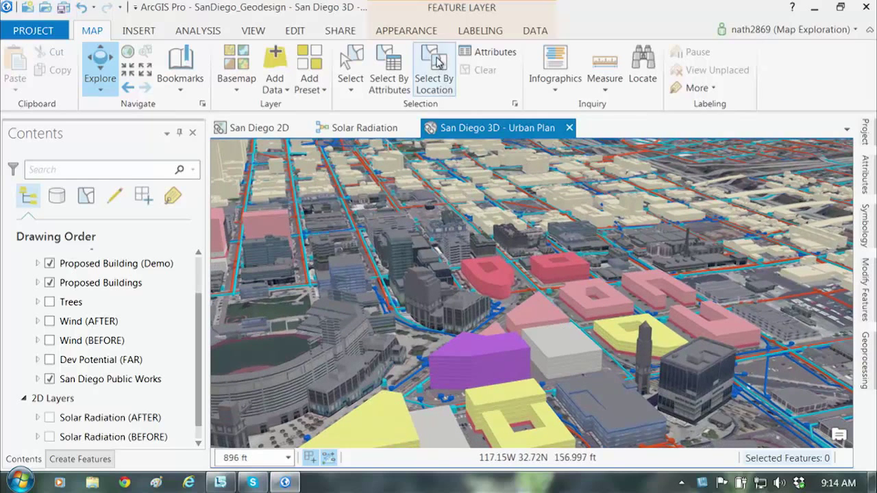
Select the Proposed Buildings that intersect Water Mains within a search distance of 2 feet, and zoom to the selection
click(435, 68)
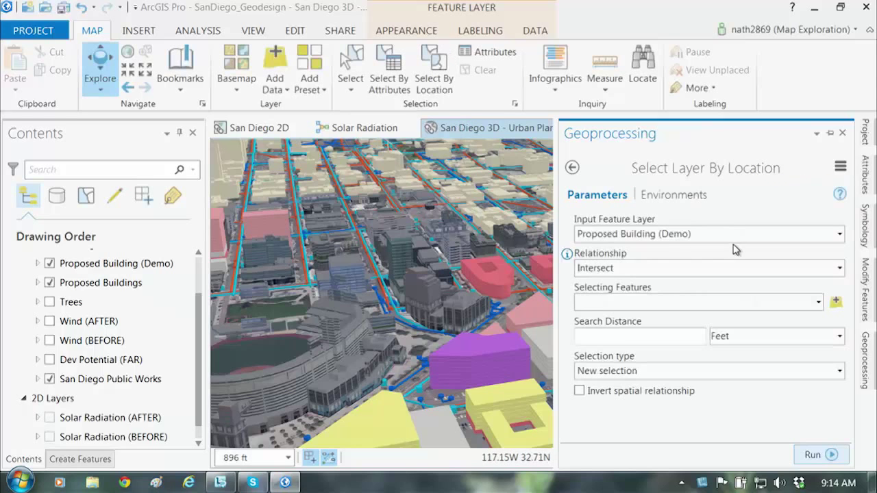
click(839, 233)
click(644, 268)
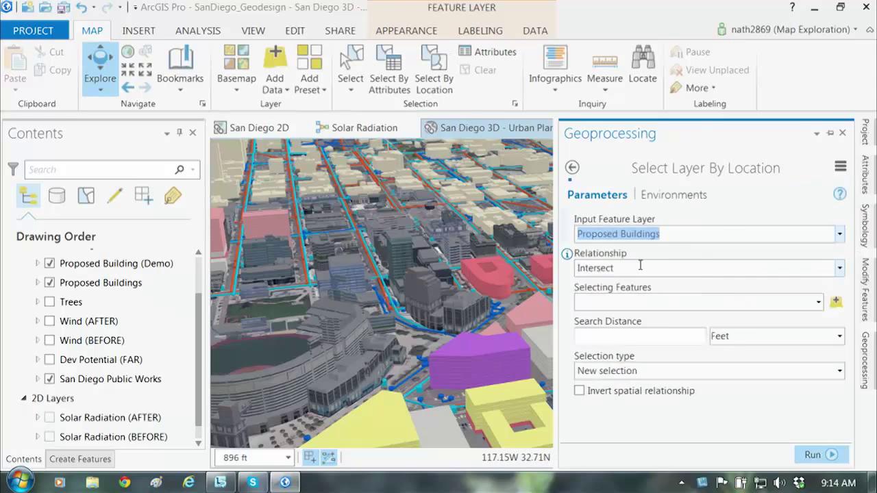
click(818, 302)
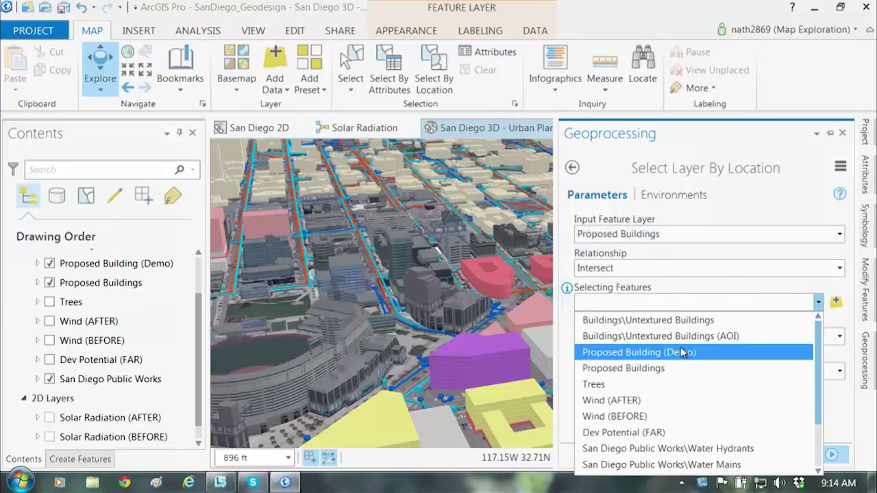
scroll(664, 392, down, 2)
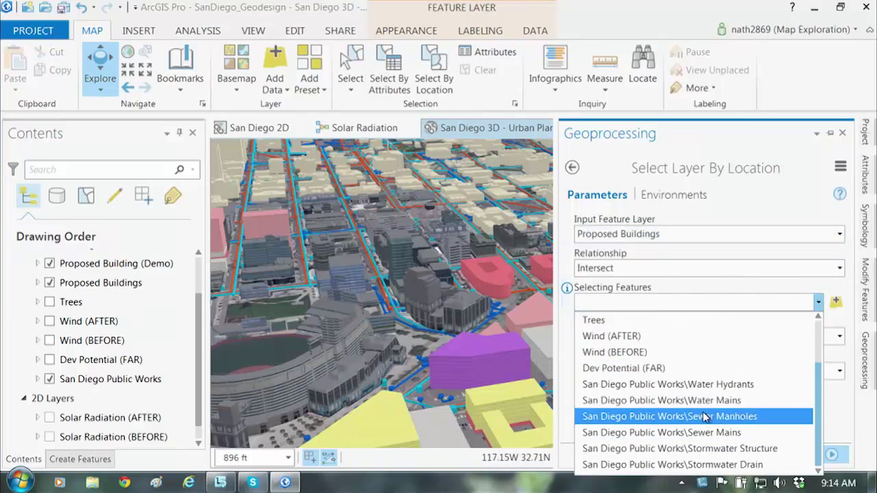
click(661, 398)
click(675, 337)
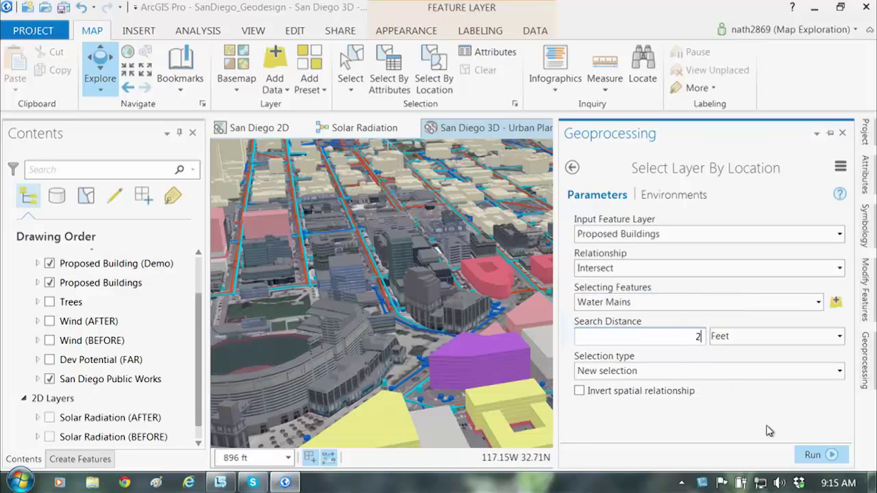
click(812, 454)
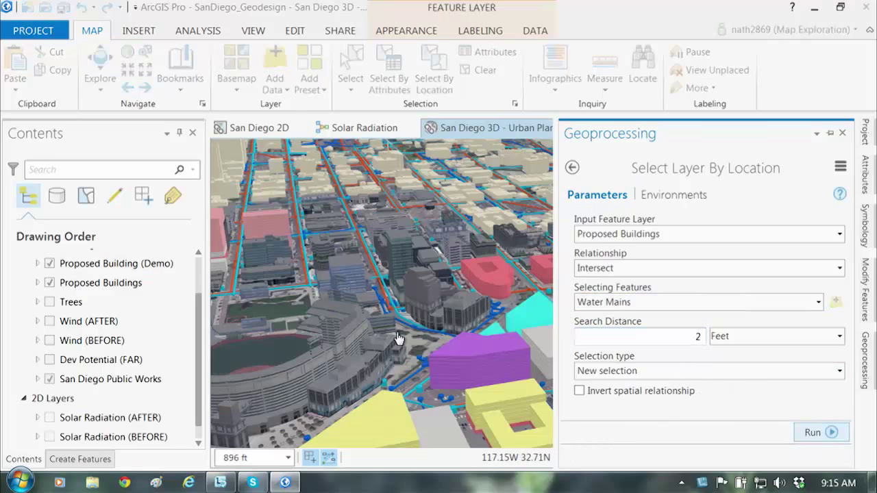
click(491, 130)
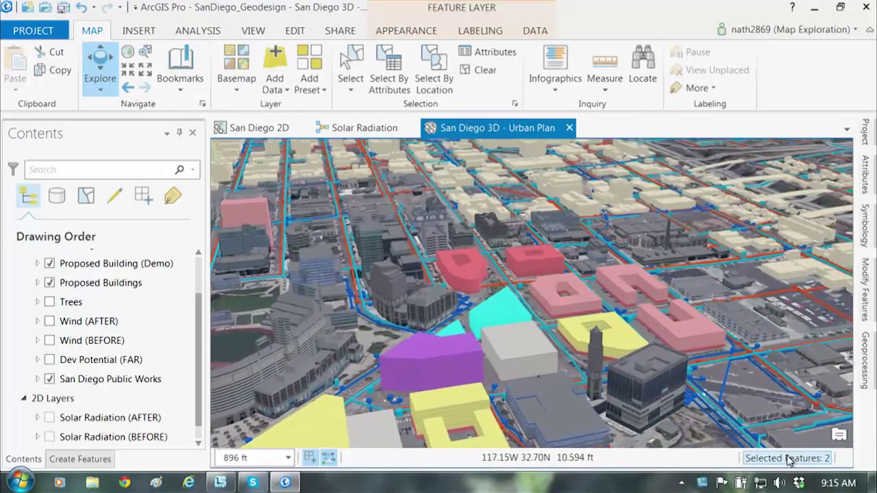
click(790, 459)
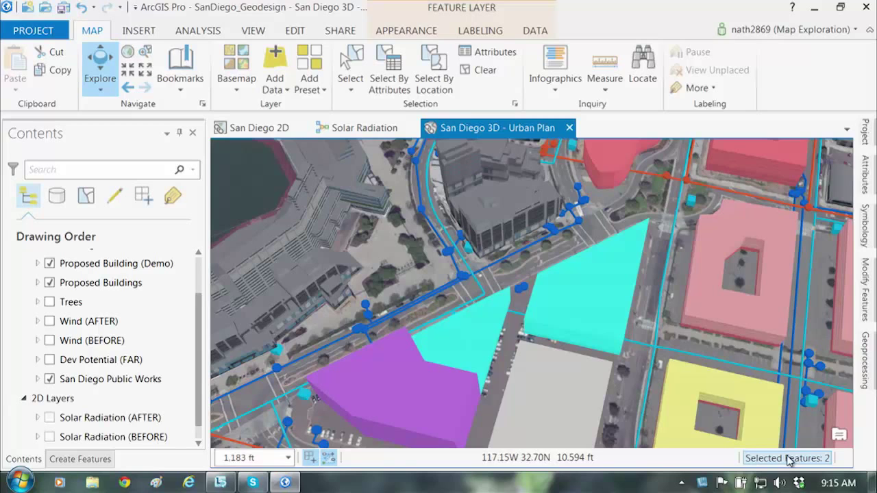
Clear the selection and replace the San Diego Public Works layer with the Solar Radiation (AFTER) layer
click(478, 69)
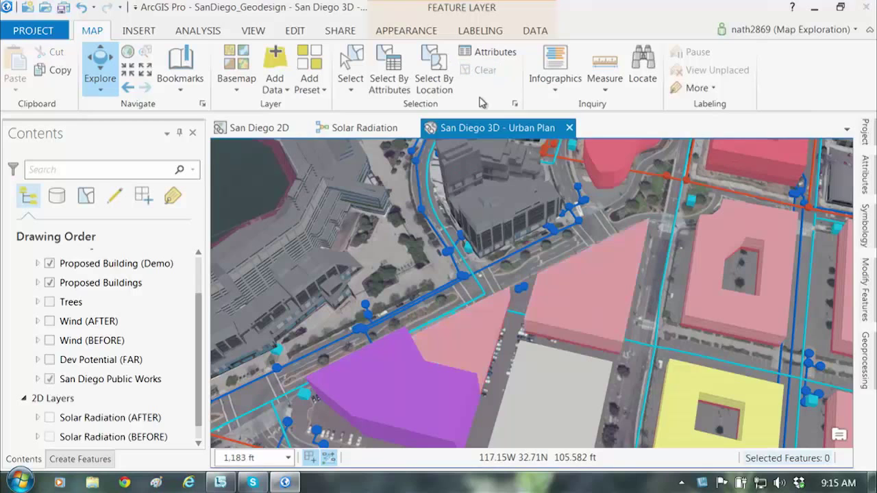
click(49, 379)
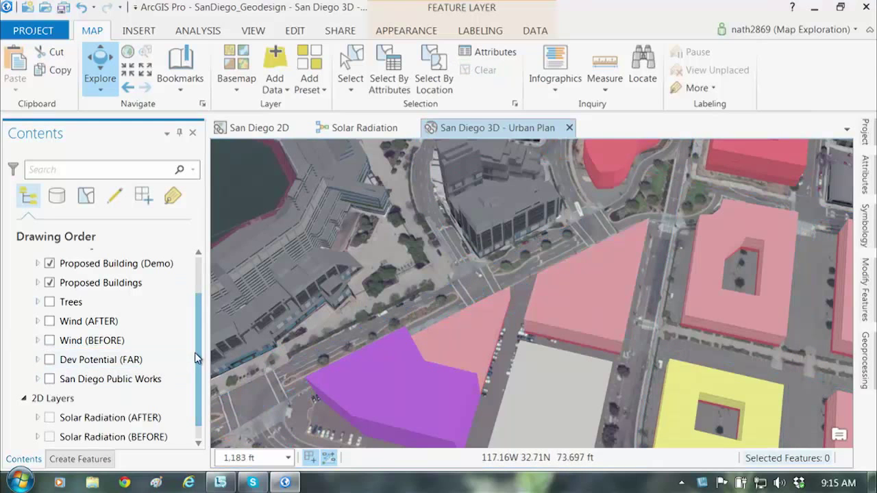
scroll(195, 352, down, 1)
click(49, 437)
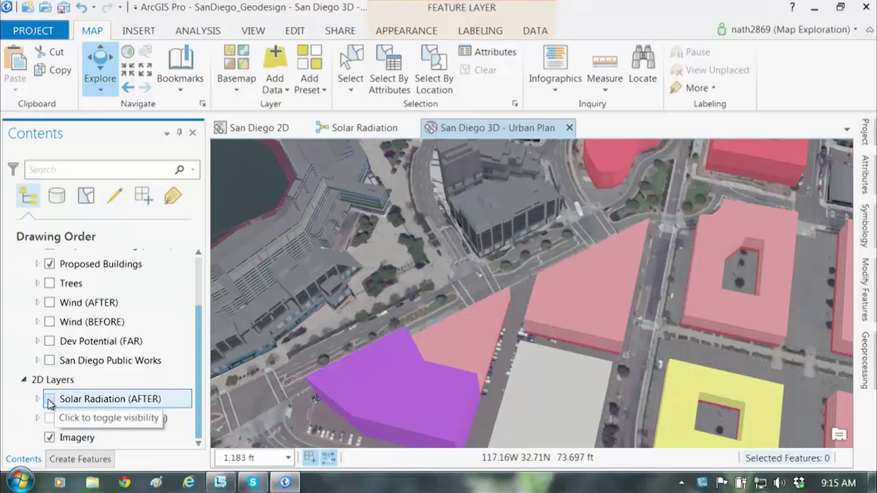
click(49, 400)
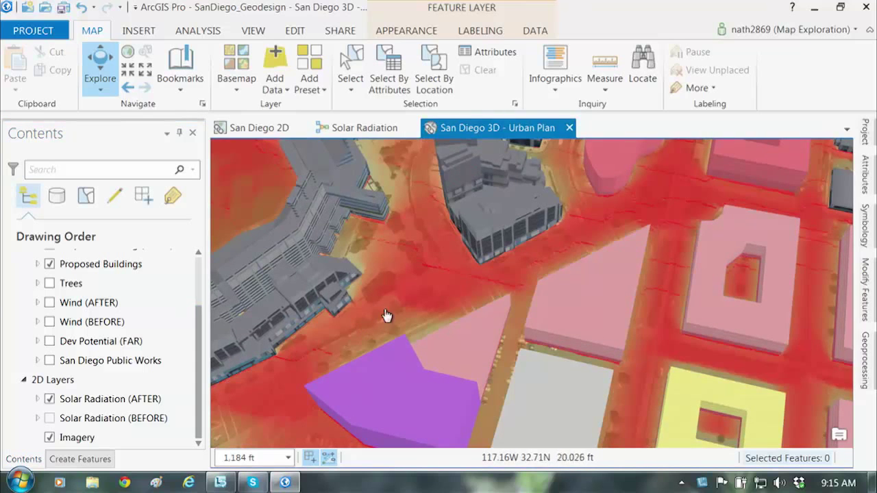
Examine the after-development solar radiation around the proposed buildings, from the street beside the purple building out to a district overview
double_click(386, 316)
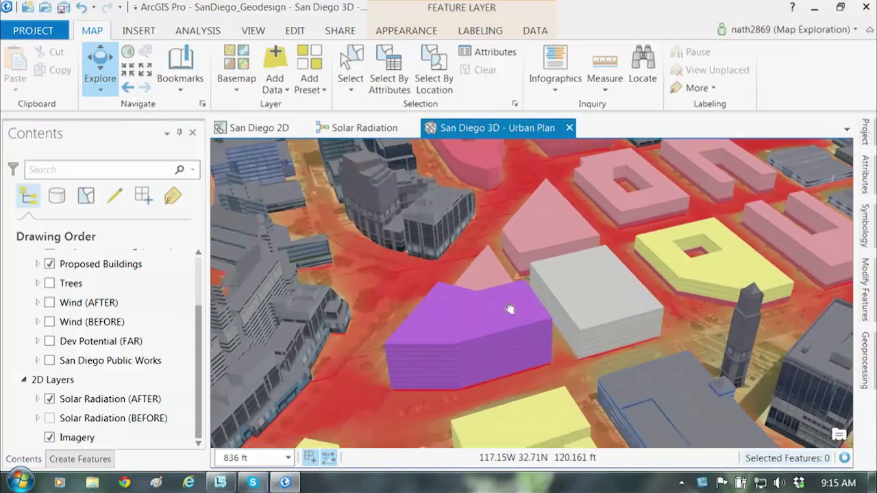
scroll(515, 325, down, 5)
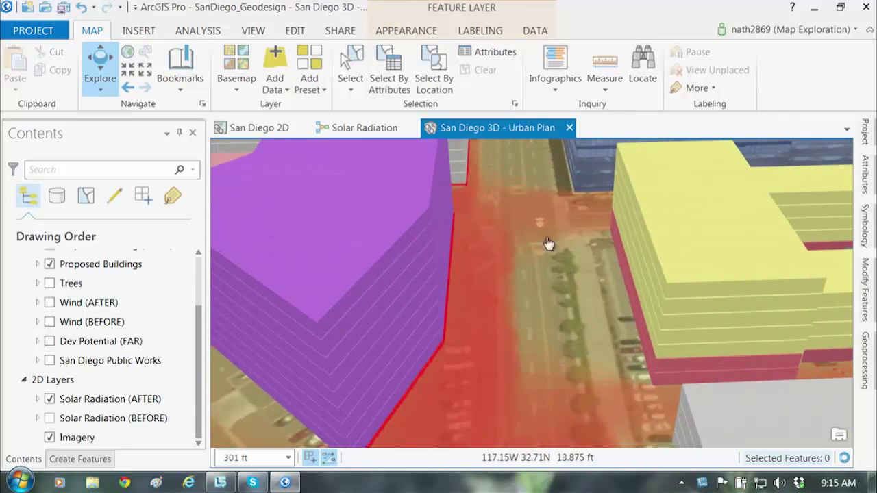
drag(548, 243, 482, 333)
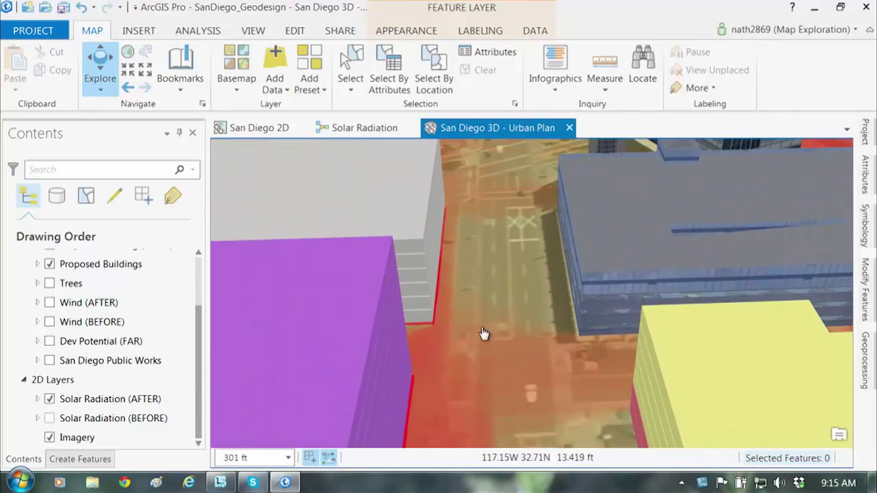
scroll(499, 364, down, 2)
scroll(484, 357, up, 6)
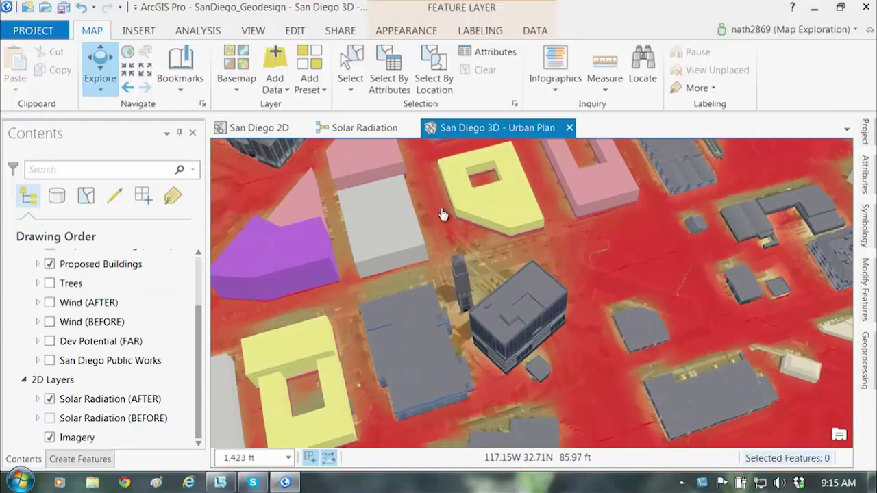
drag(443, 215, 427, 234)
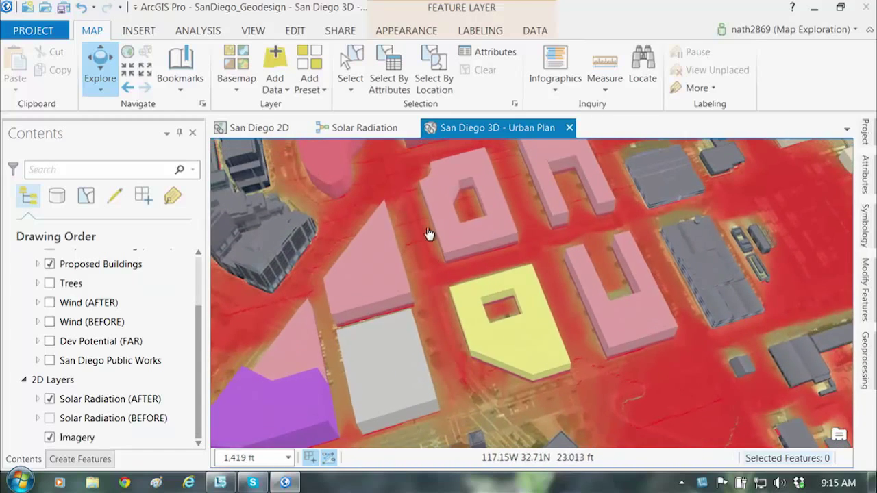
scroll(567, 328, up, 4)
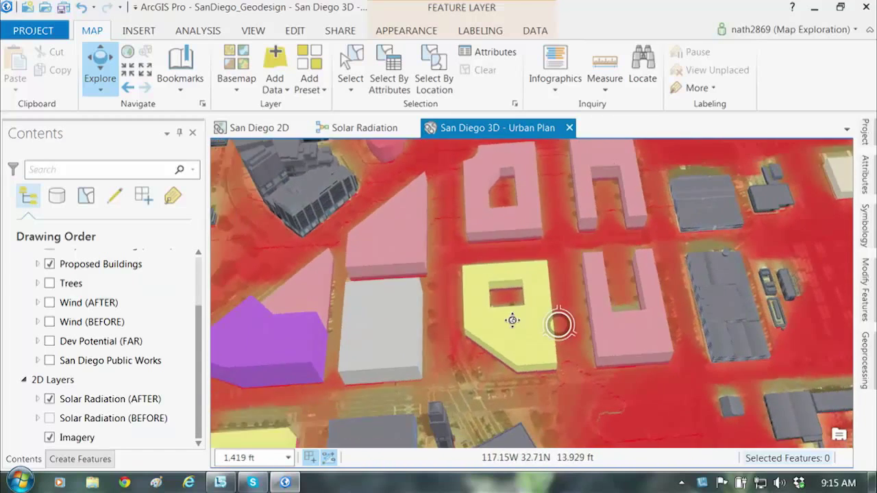
scroll(574, 302, up, 3)
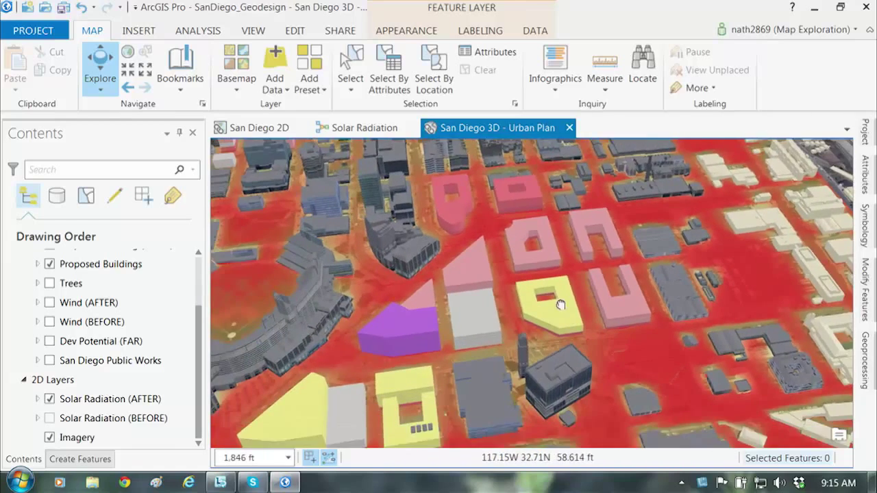
drag(383, 438, 479, 345)
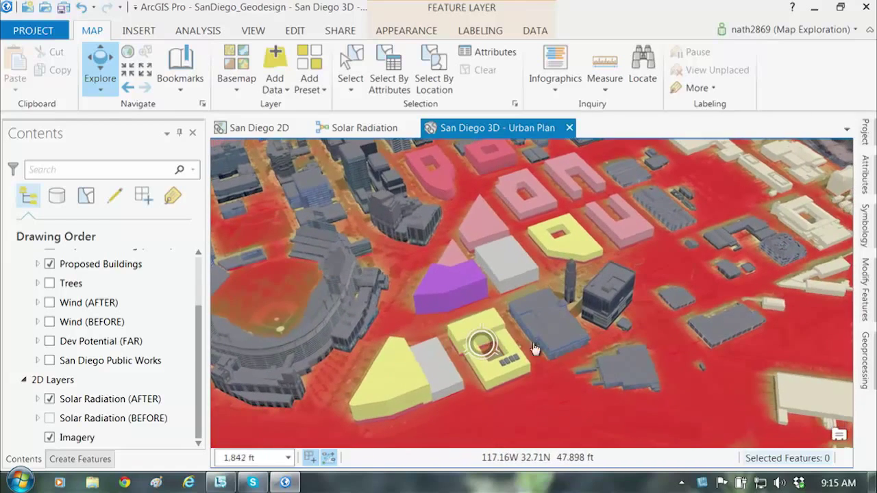
Show the Wind (AFTER) layer over the solar radiation and view its arrows around the yellow buildings nearest the rail tracks
click(49, 302)
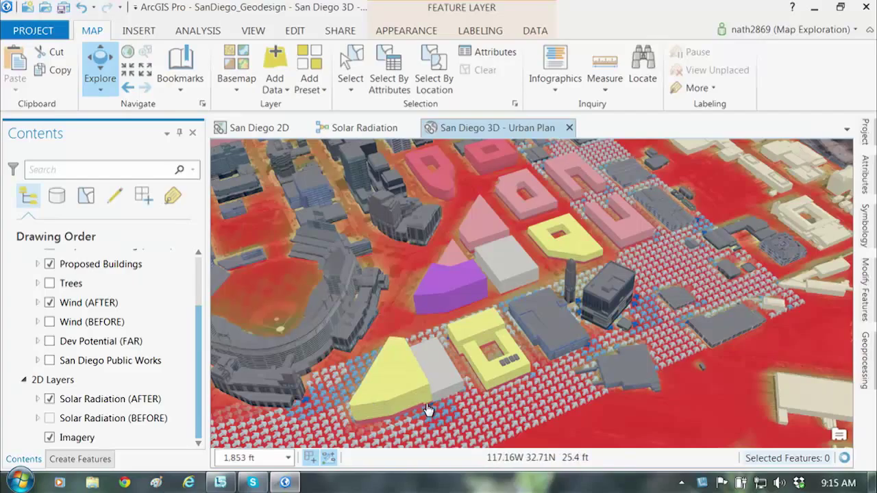
scroll(531, 350, down, 3)
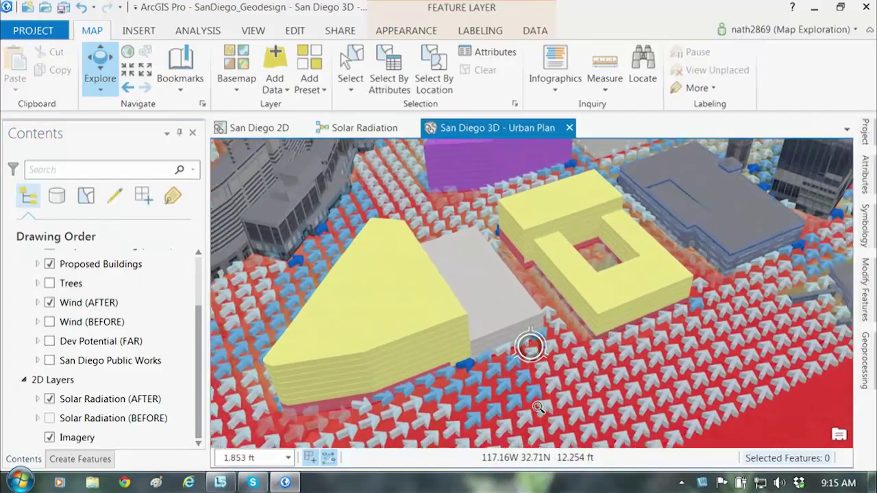
scroll(525, 372, down, 2)
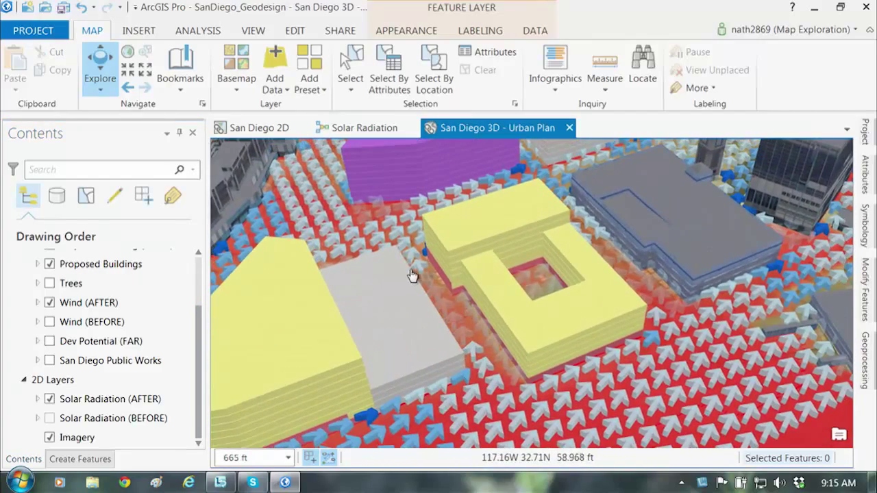
Inspect the after-development wind arrows in the streets from the yellow courtyard building to the pink blocks beyond the clock tower
drag(600, 294, 464, 309)
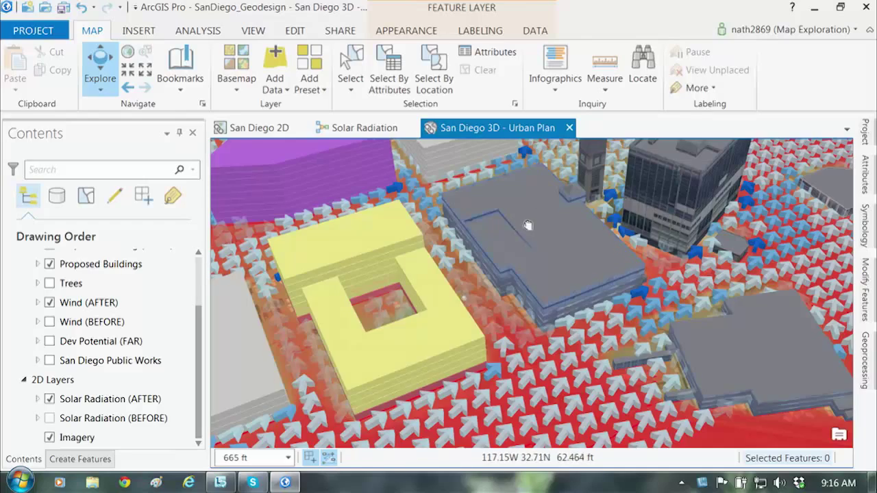
drag(528, 225, 503, 361)
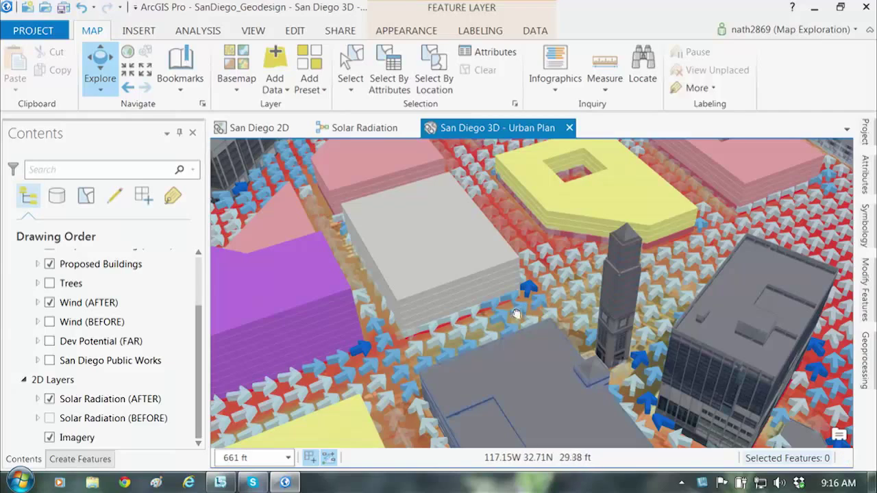
drag(516, 314, 476, 408)
scroll(501, 346, down, 5)
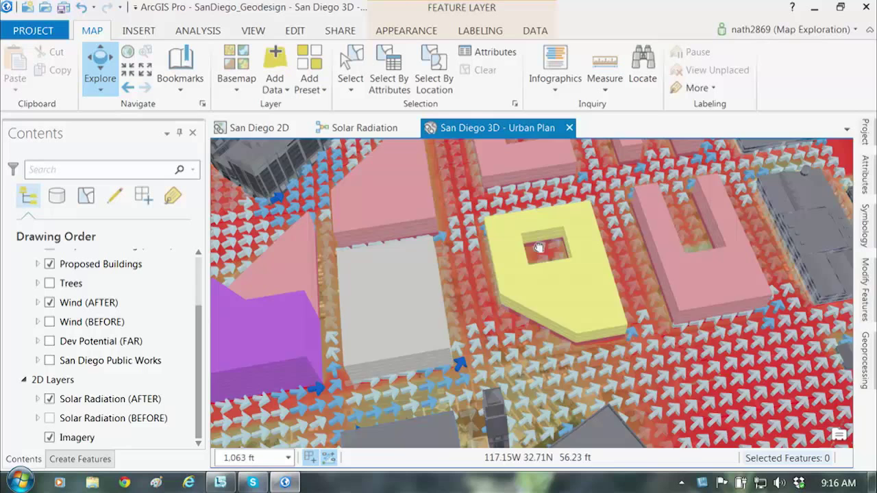
drag(538, 248, 528, 325)
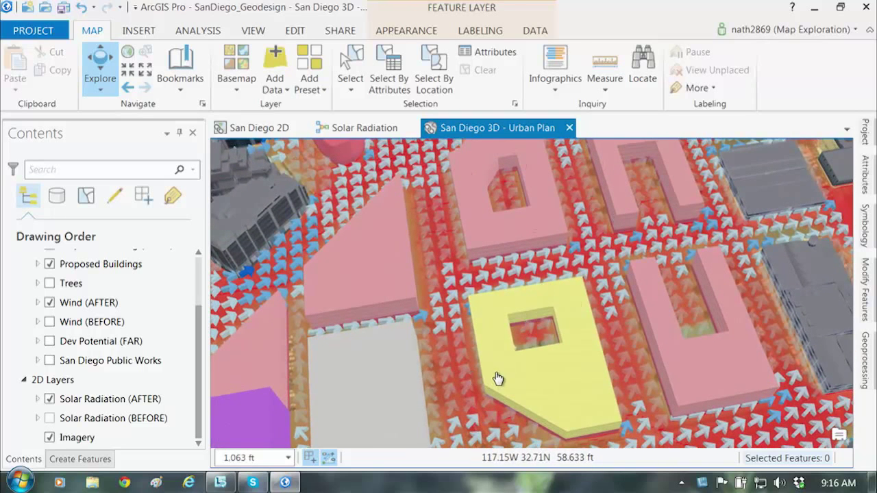
scroll(498, 379, down, 5)
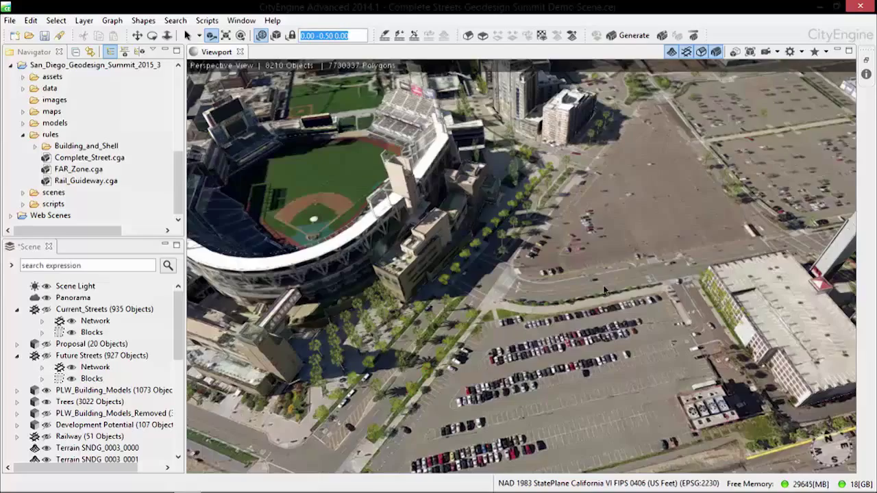
In the CityEngine scene, look closely at the tree-lined street and parking lots beside the ballpark
scroll(605, 289, down, 5)
scroll(605, 289, up, 6)
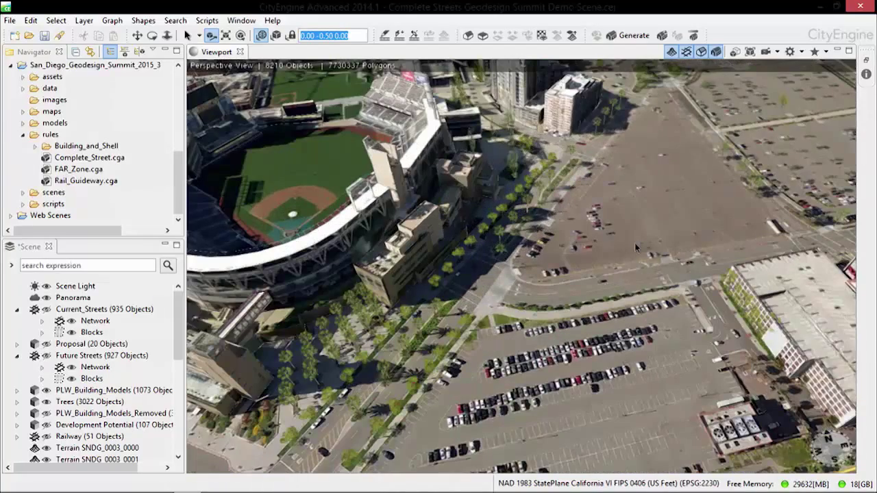
scroll(635, 248, up, 3)
scroll(635, 248, up, 4)
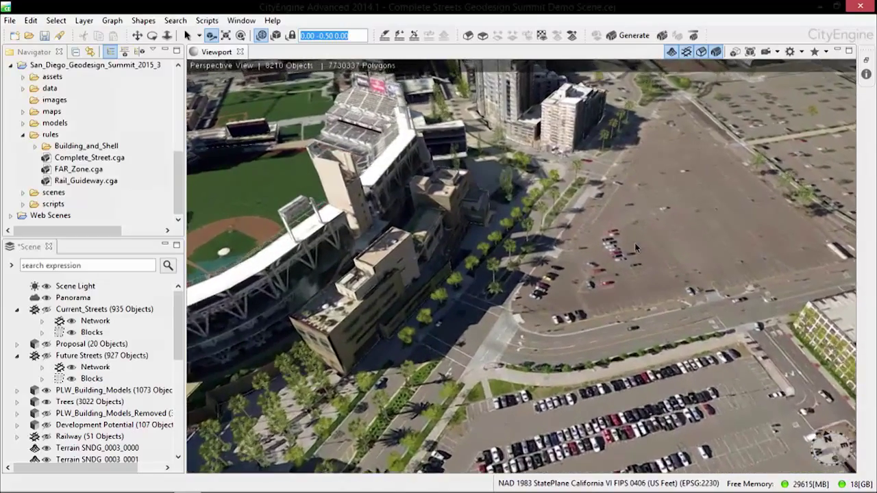
Show the Current_Streets layer and apply the Complete_Street.cga rule to the street segment running between the apartment blocks
scroll(636, 248, up, 2)
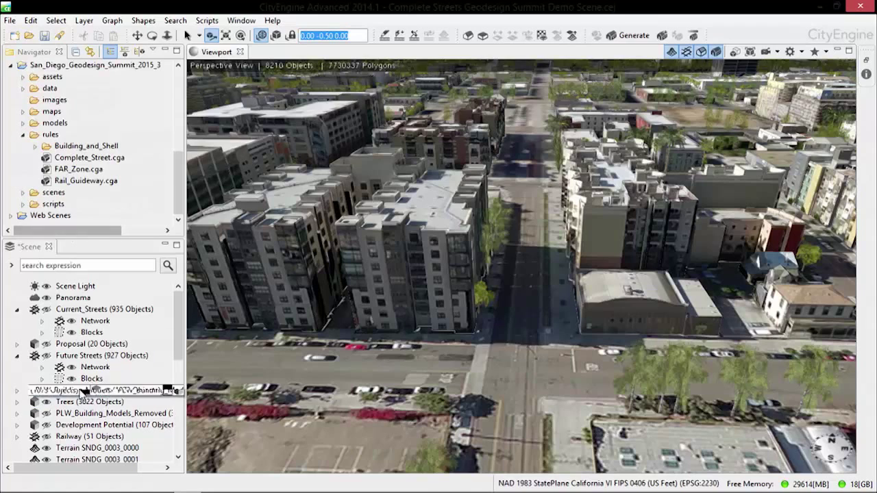
click(50, 310)
click(422, 447)
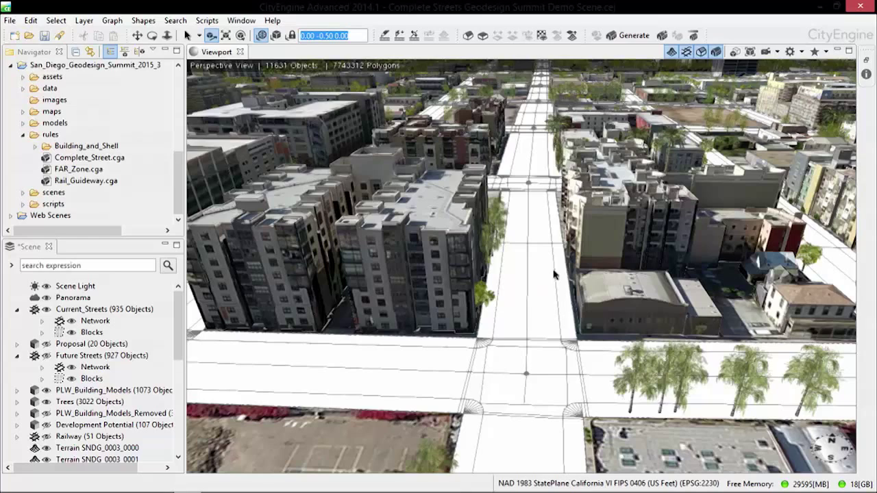
click(504, 271)
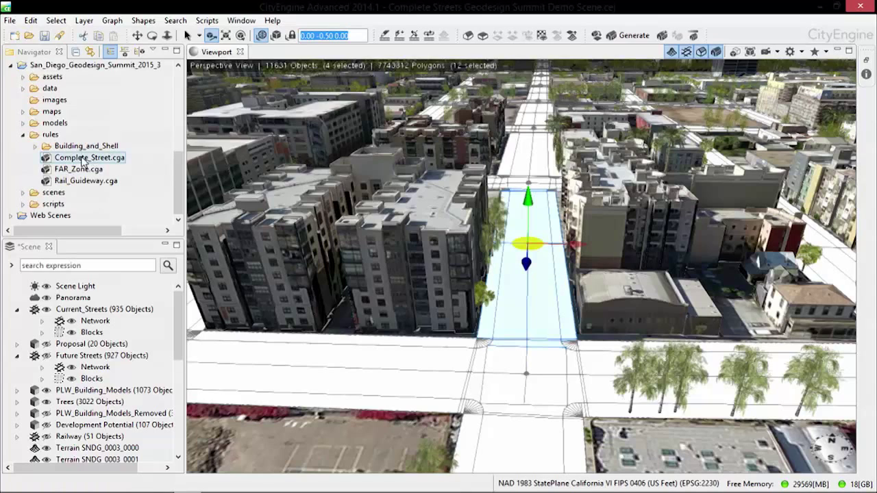
drag(87, 158, 526, 281)
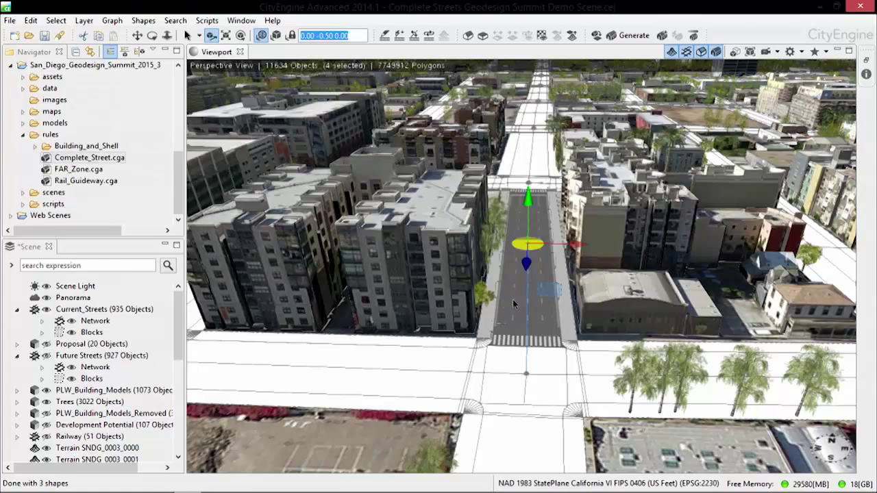
Select all objects in the same layer as the textured street segment, generate their models, and clear the selection
click(548, 316)
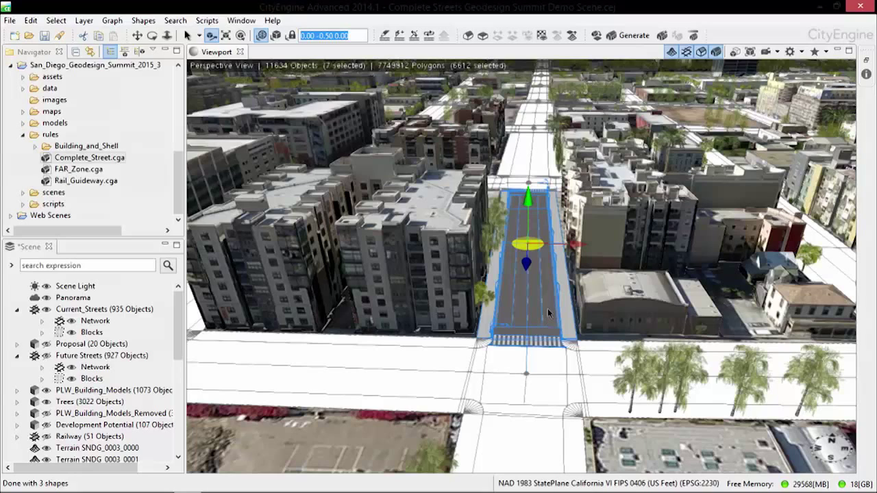
right_click(547, 303)
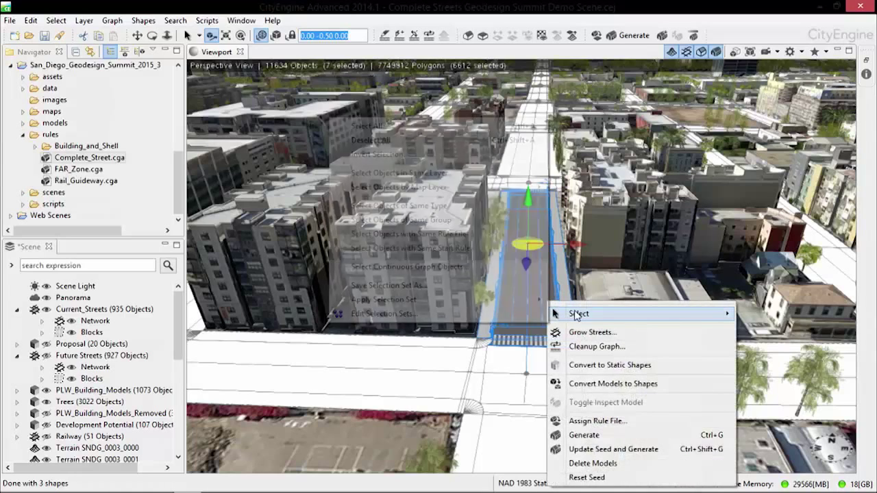
mouse_move(579, 314)
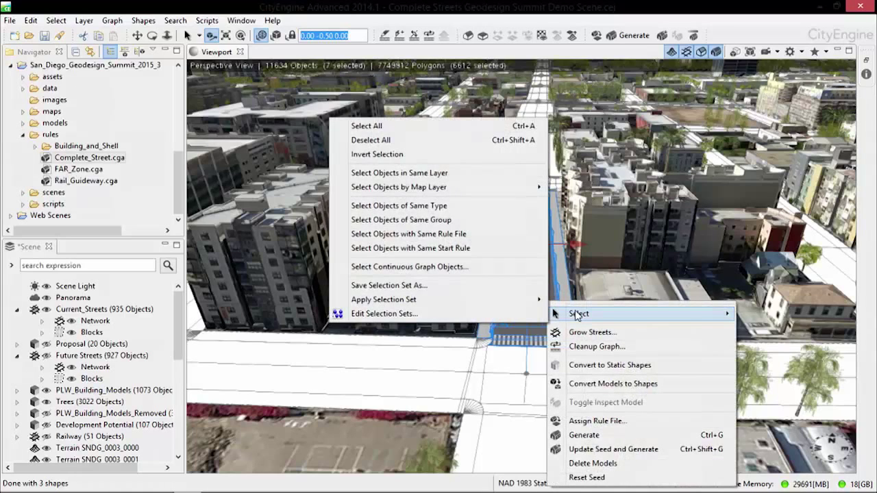
click(479, 172)
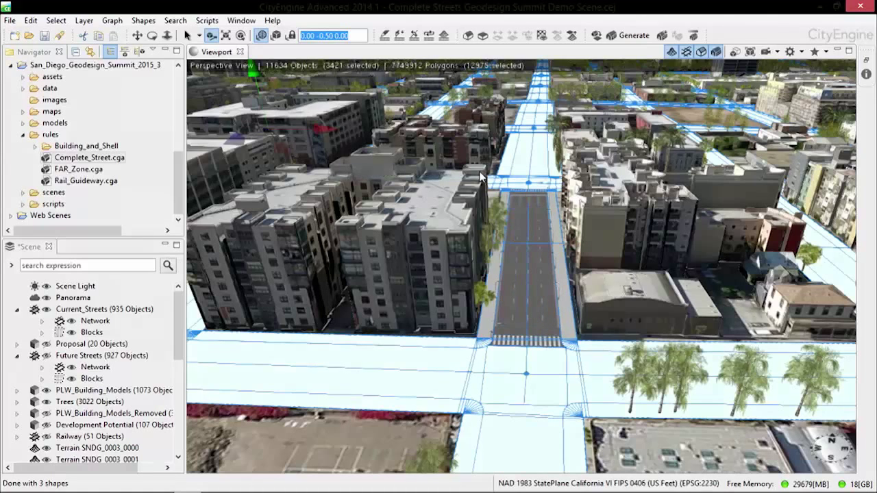
click(625, 37)
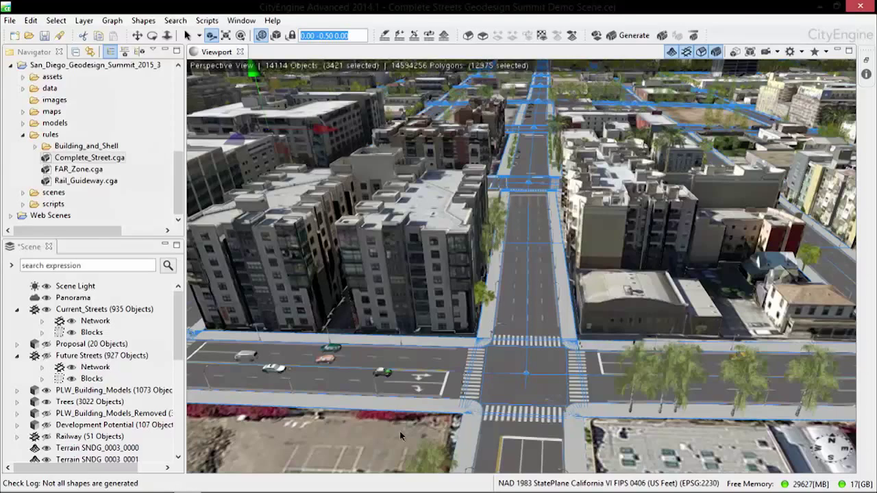
click(387, 439)
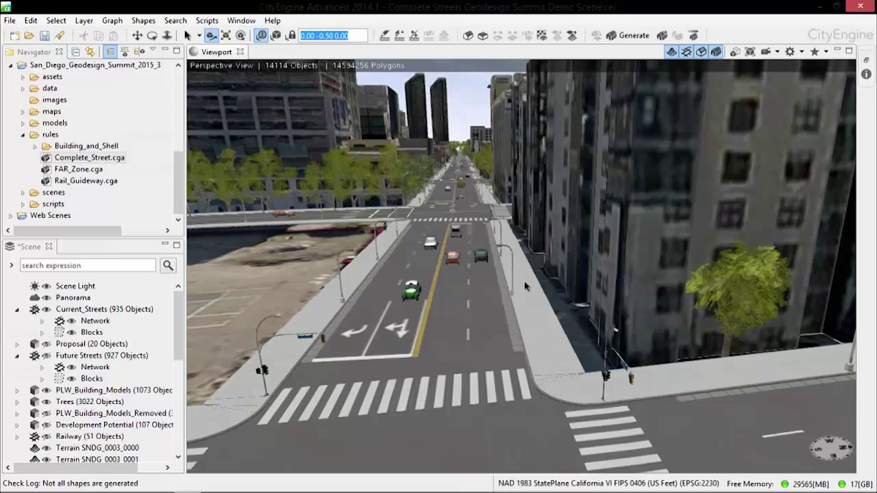
For the street segment beside the dark apartment building, set the left and right bike lane widths to 2.5
drag(524, 282, 344, 299)
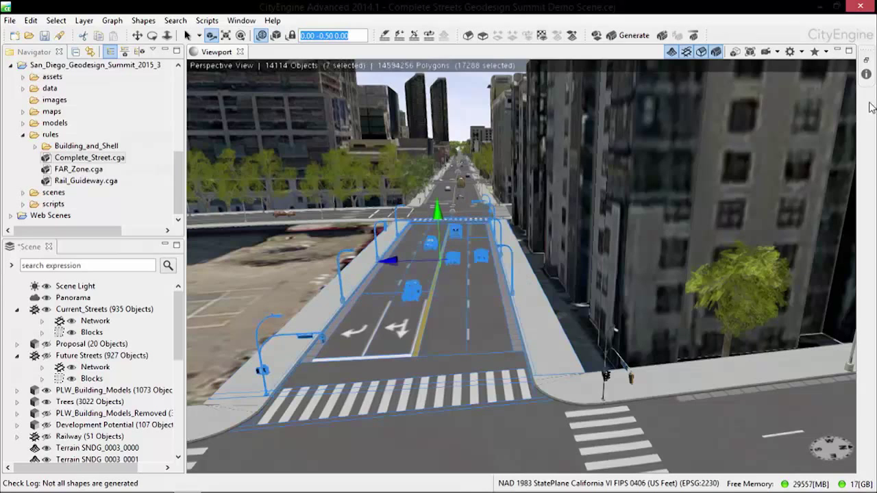
click(866, 74)
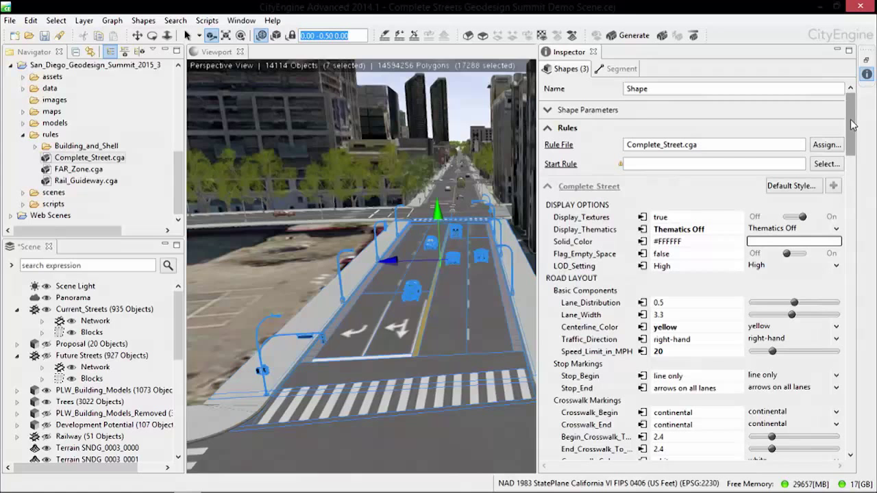
drag(855, 127, 854, 255)
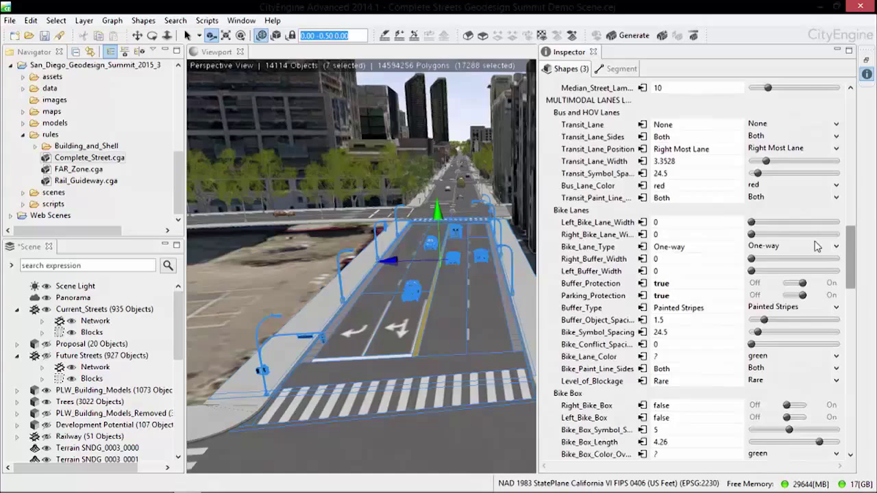
click(708, 222)
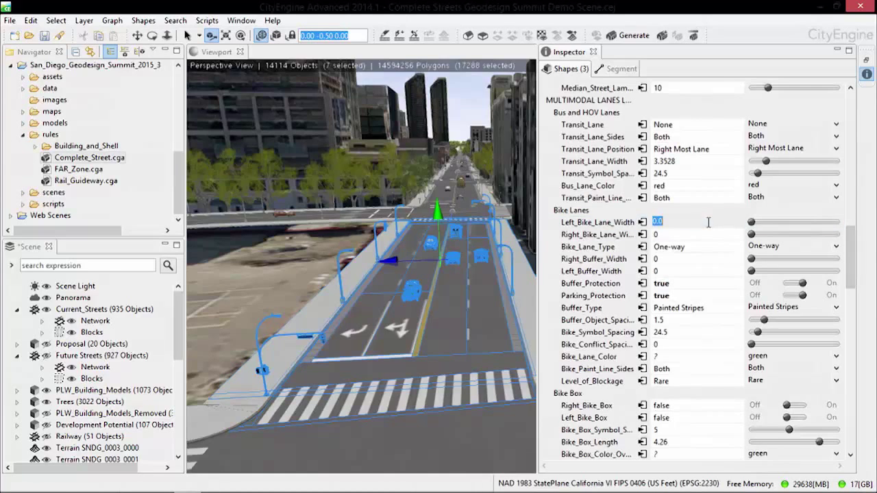
text(2.5)
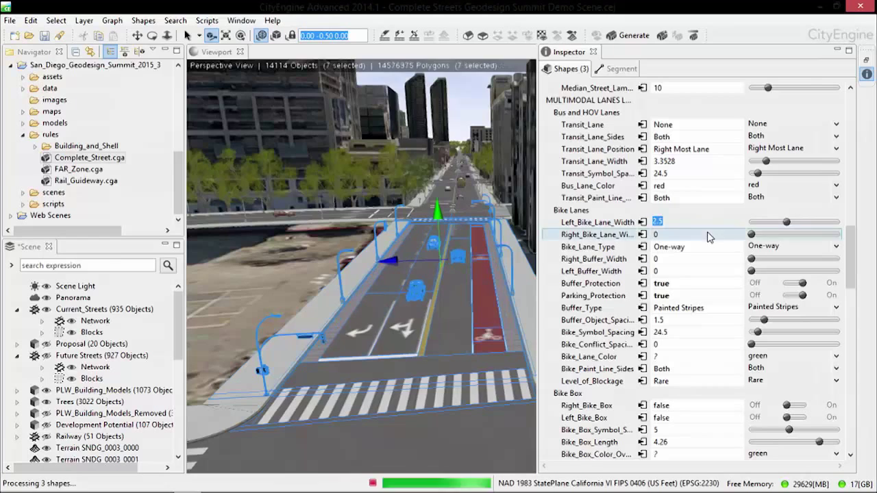
click(709, 233)
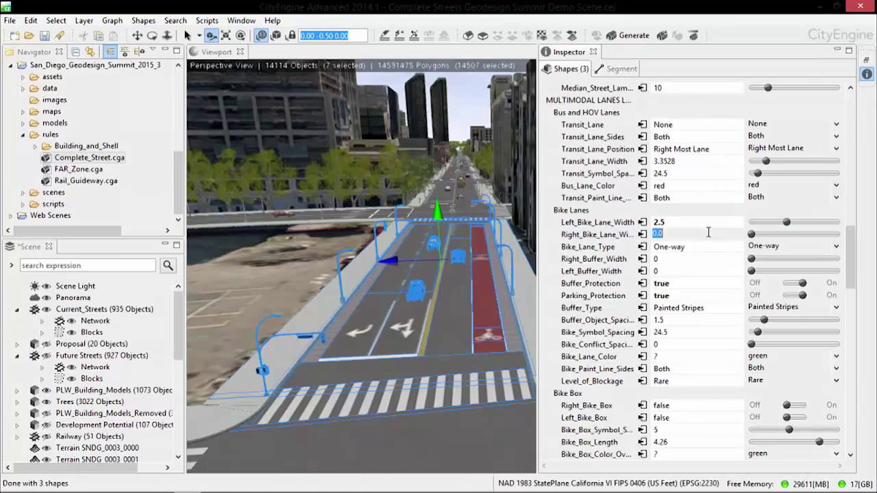
text(2.5)
key(Return)
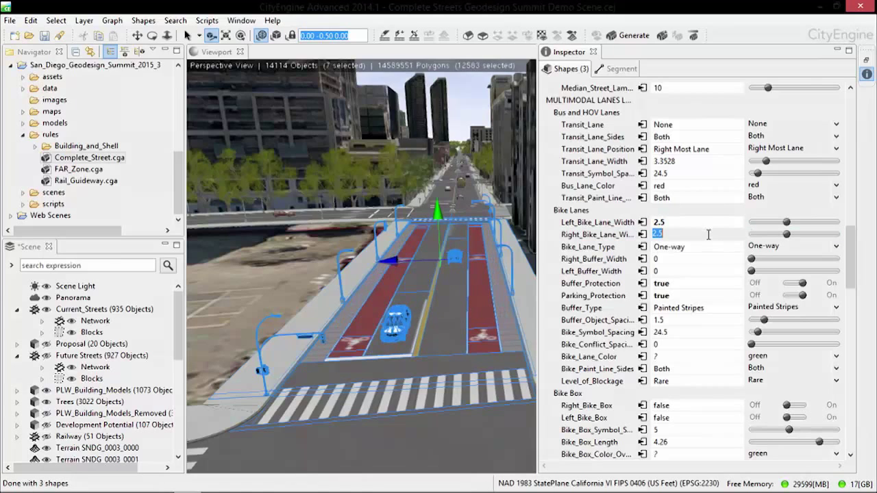
Set the right and left buffer widths of the segment's bike lanes to 1.2
click(711, 259)
text(1.2)
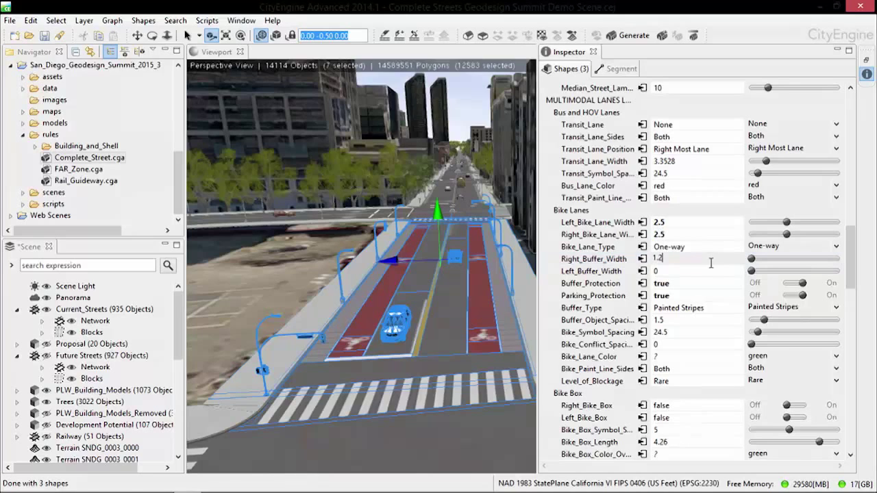
key(Return)
click(696, 273)
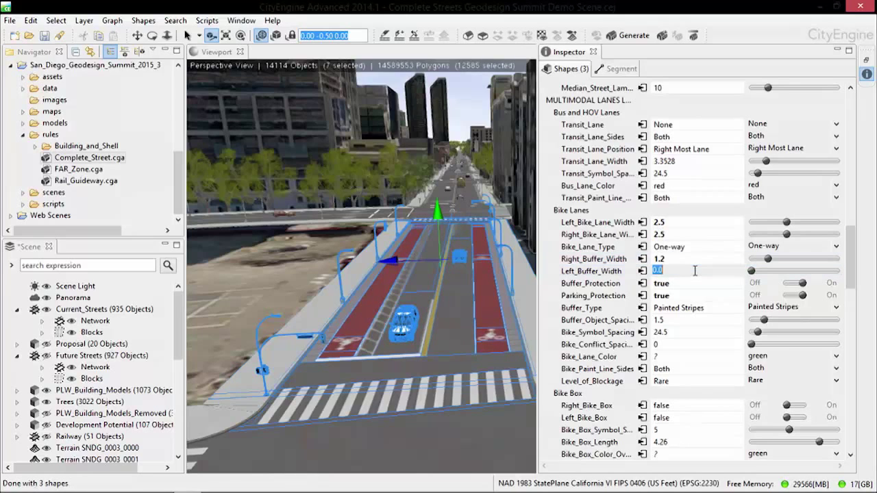
text(1.2)
key(Return)
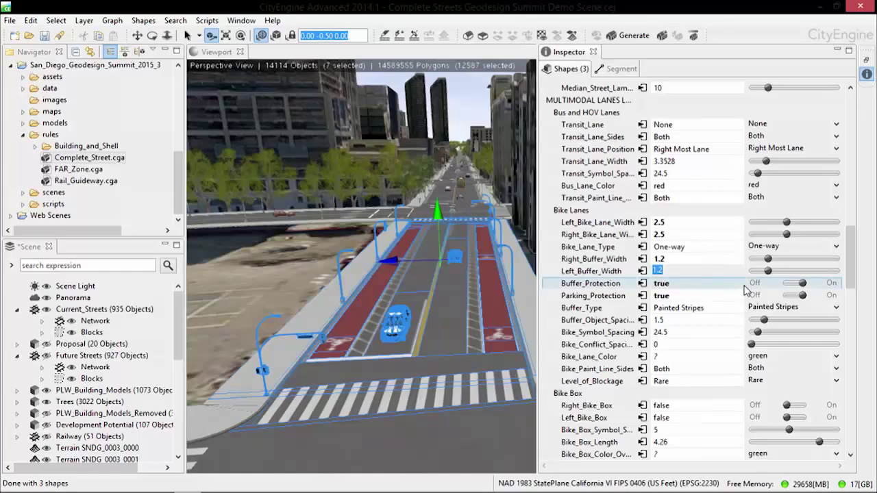
Switch the bike lanes' buffer protection off and back on, and set the bike lane color to green
click(797, 285)
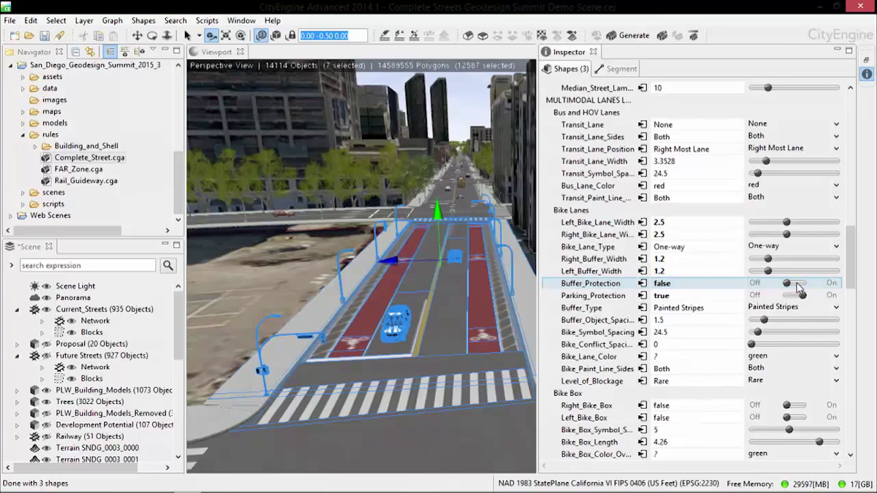
click(798, 287)
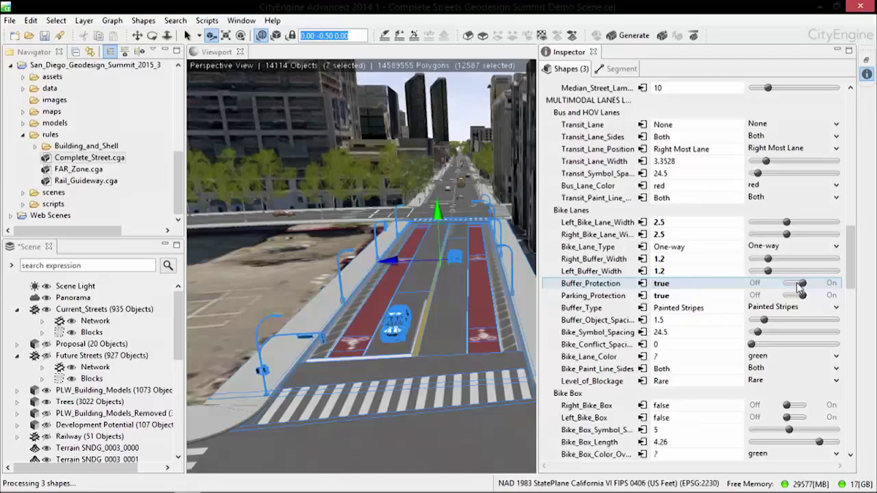
click(822, 357)
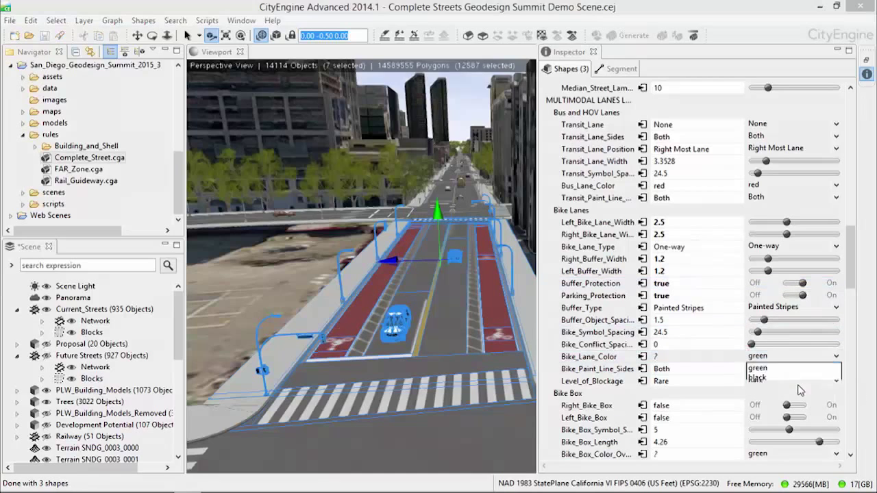
click(801, 387)
click(825, 357)
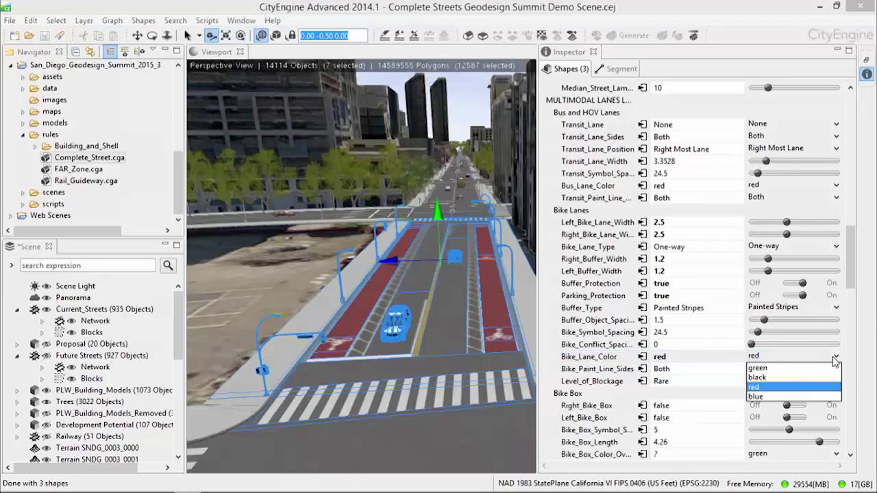
click(799, 368)
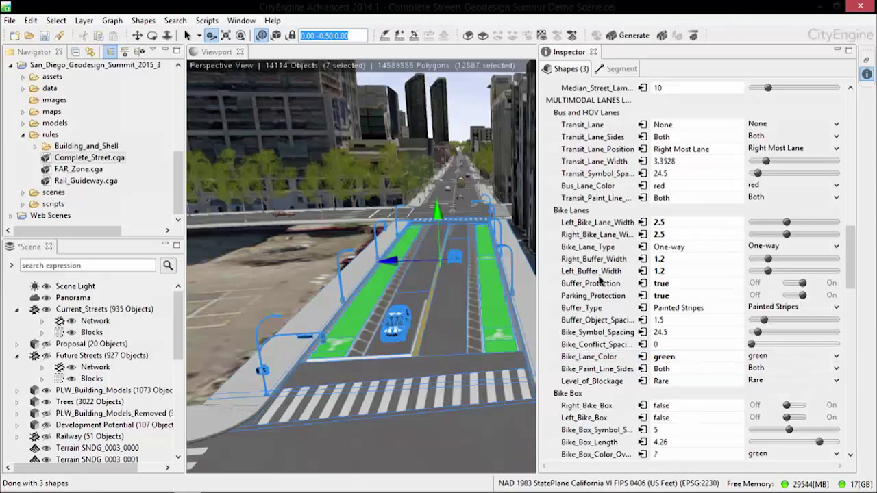
Try Cycle Track With Planters as the bike lane buffer type and view the street in the enlarged viewport
click(756, 309)
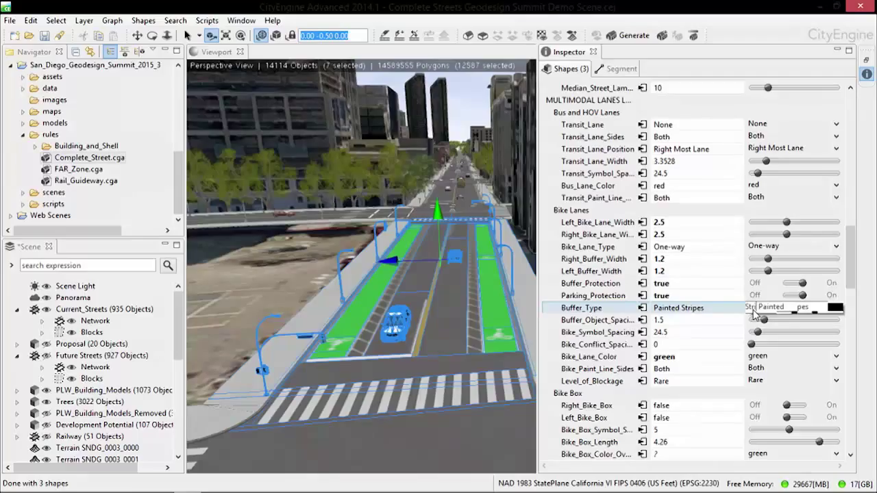
click(805, 308)
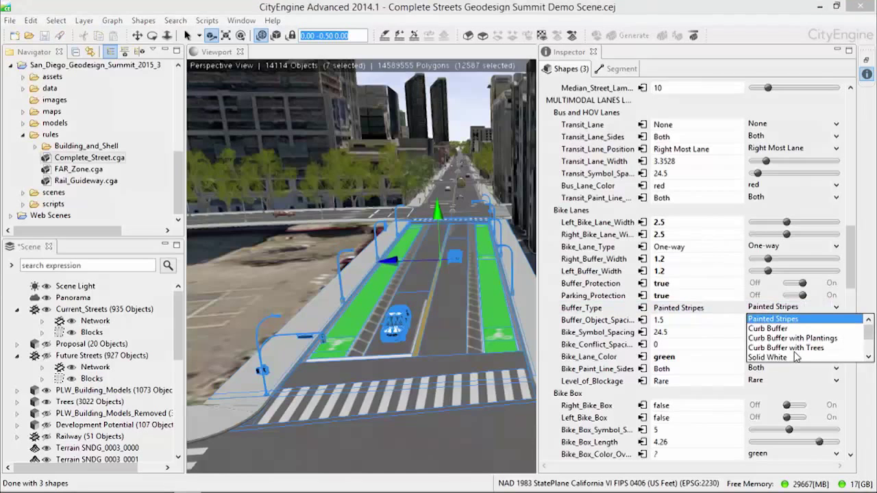
scroll(816, 351, down, 1)
click(814, 338)
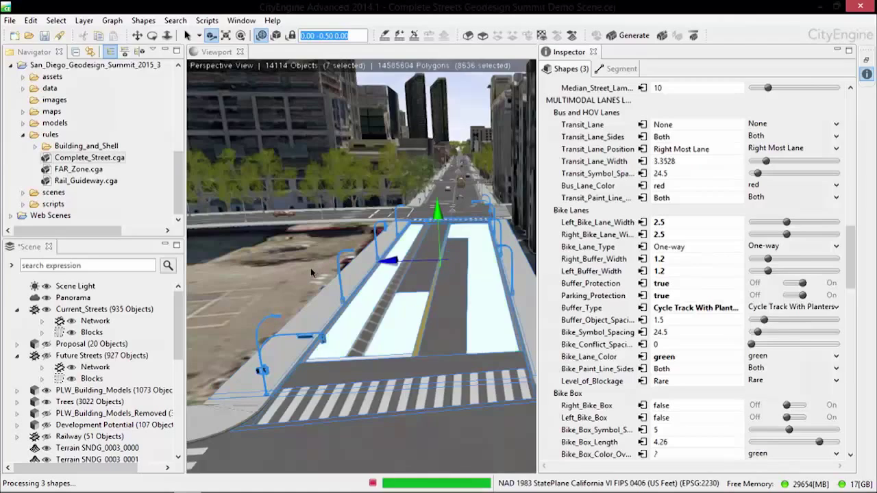
key(ctrl+m)
key(f)
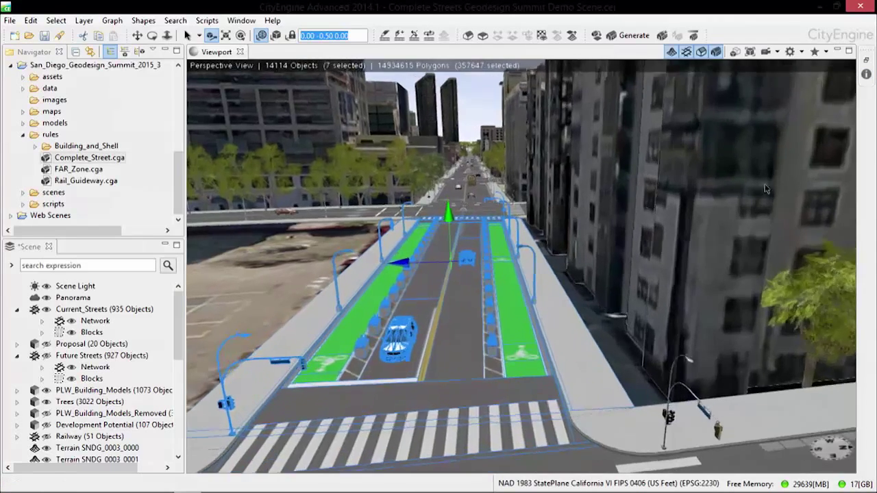
Look closely at the planters along the bike lane and try Cycle Track With Tubular Markers as the buffer type
click(866, 74)
scroll(861, 152, down, 10)
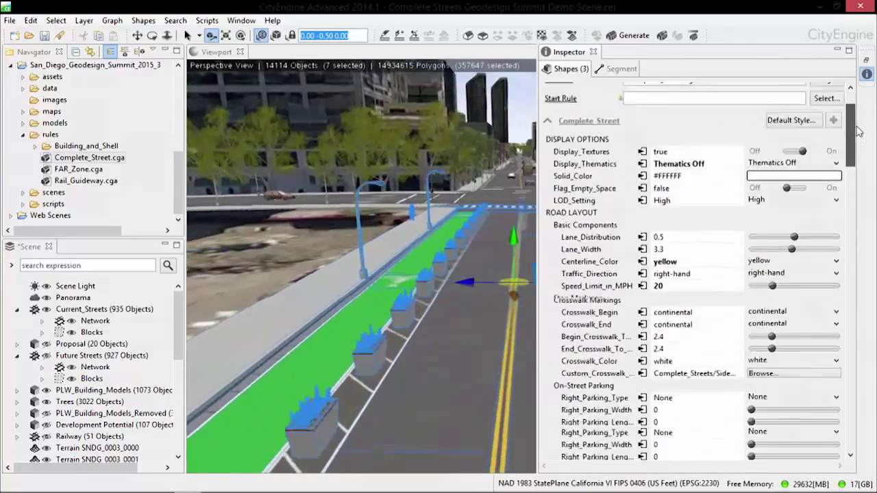
drag(861, 152, 853, 259)
click(815, 241)
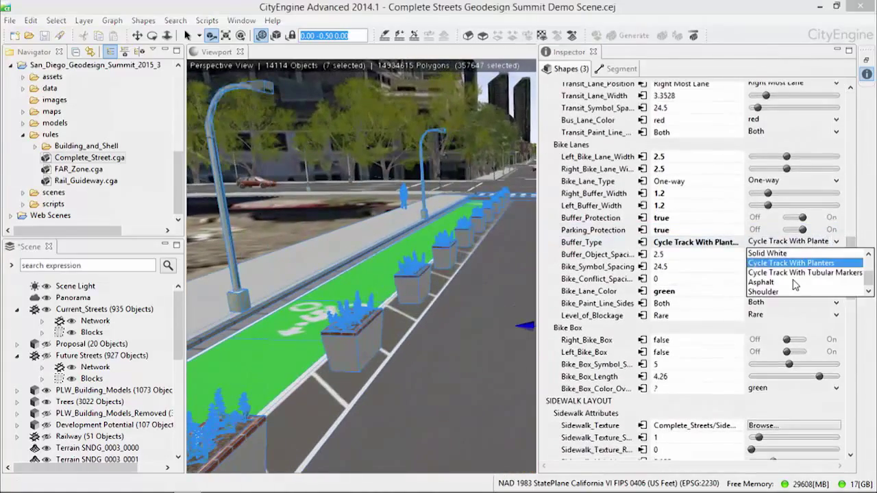
click(795, 274)
Set the bike lane buffer type to Curb Buffer with Trees and view the whole street in the enlarged viewport
click(832, 241)
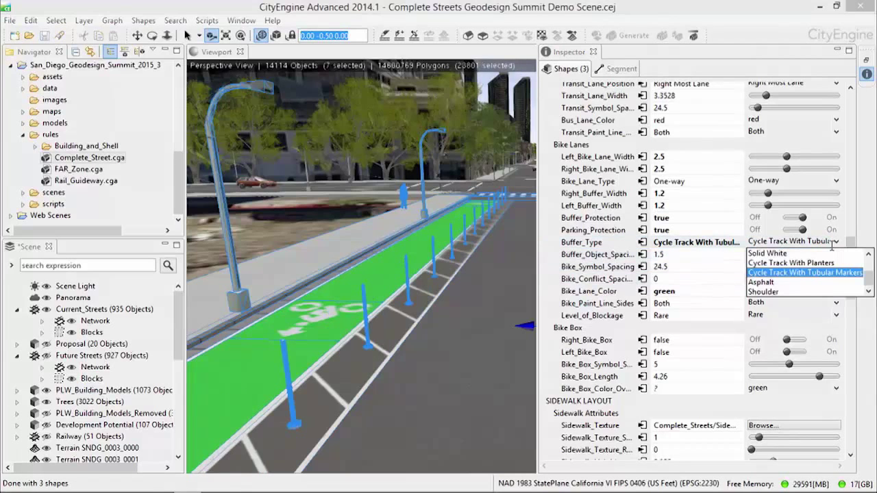
scroll(812, 282, up, 1)
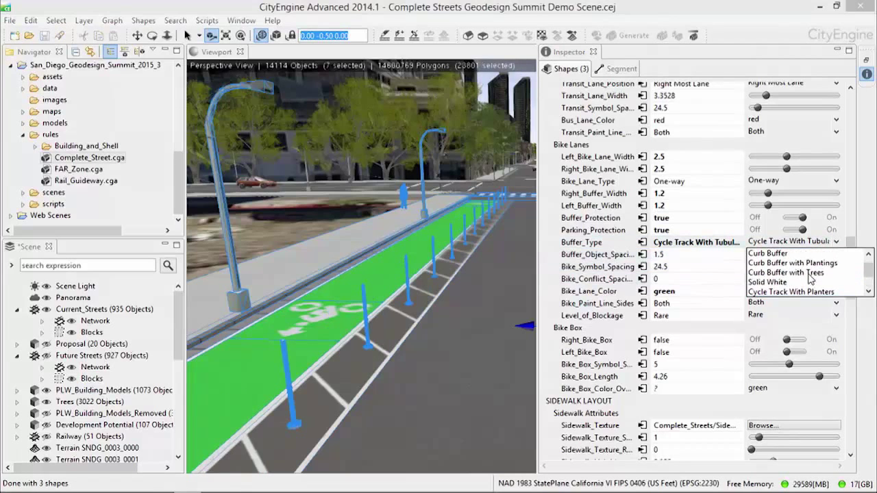
click(810, 273)
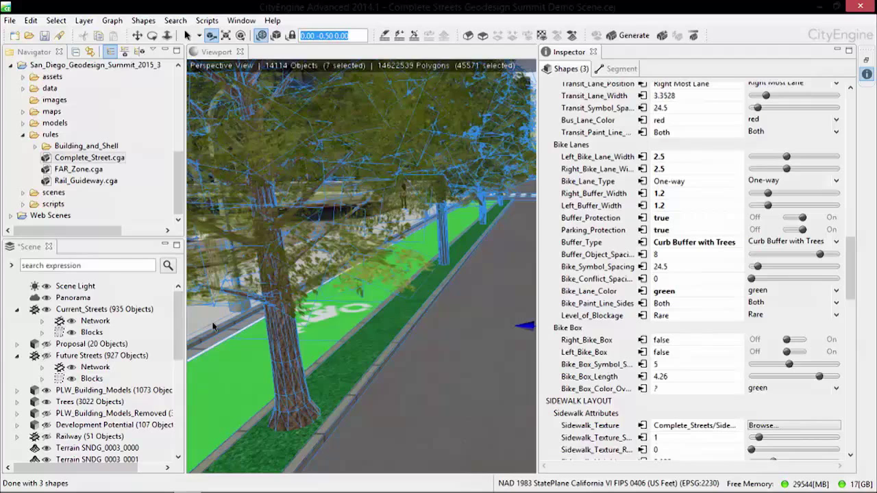
click(249, 302)
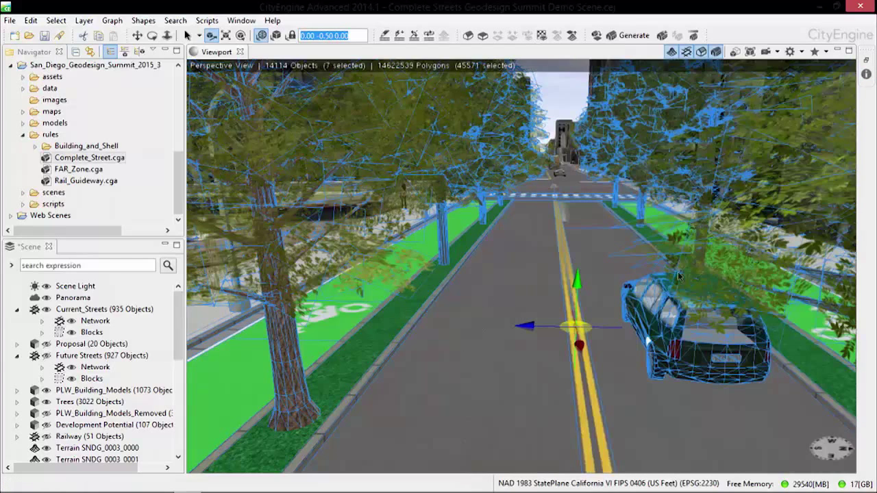
Look through the selected street's rule attributes down to the sections at the end of the list
click(866, 74)
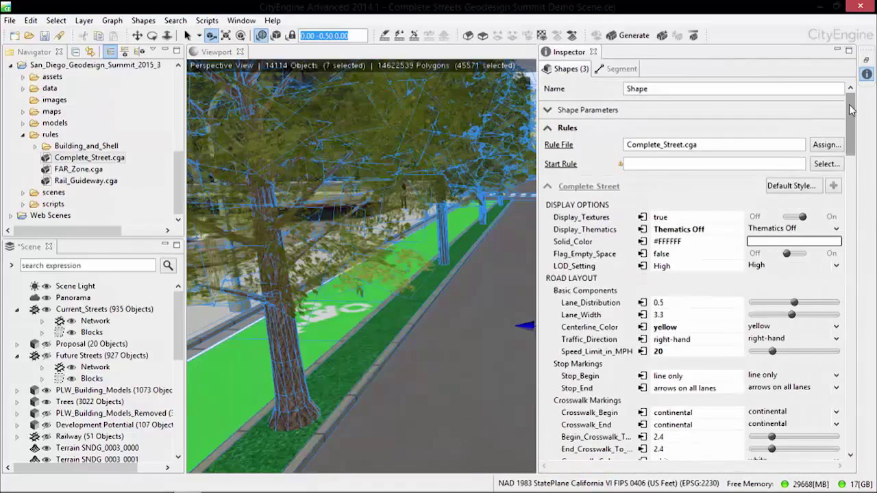
drag(852, 110, 853, 410)
click(548, 400)
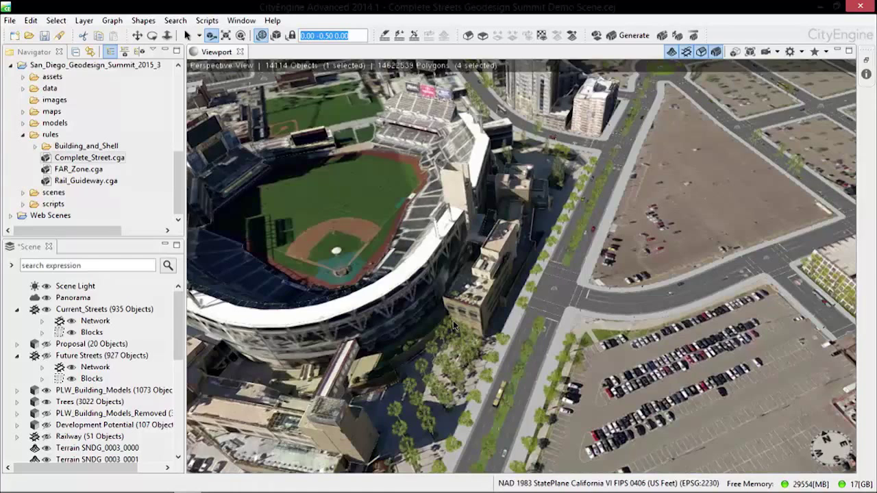
Hide the Current_Streets layer and show the Proposal and Future Streets layers around the ballpark
click(69, 344)
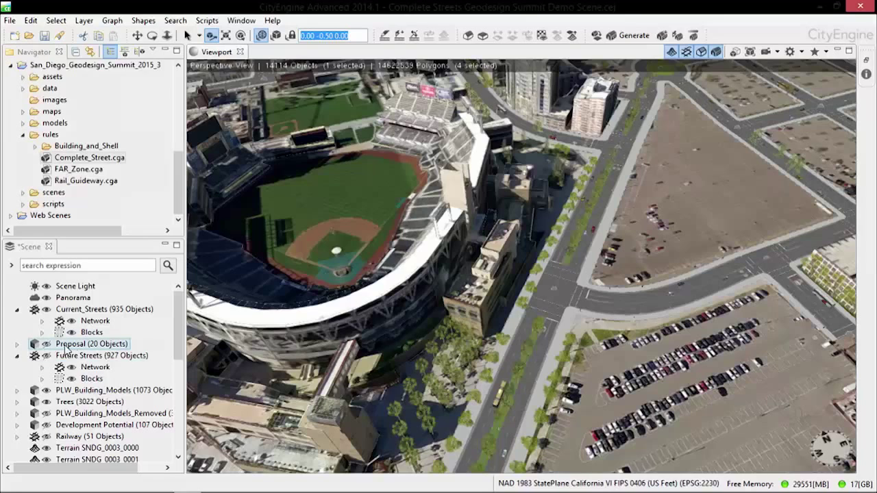
click(69, 309)
click(46, 309)
click(45, 344)
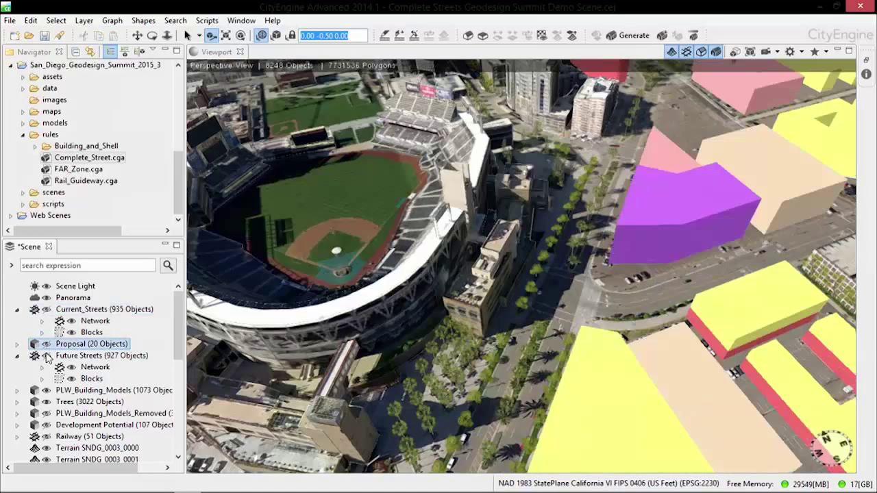
click(52, 355)
click(47, 356)
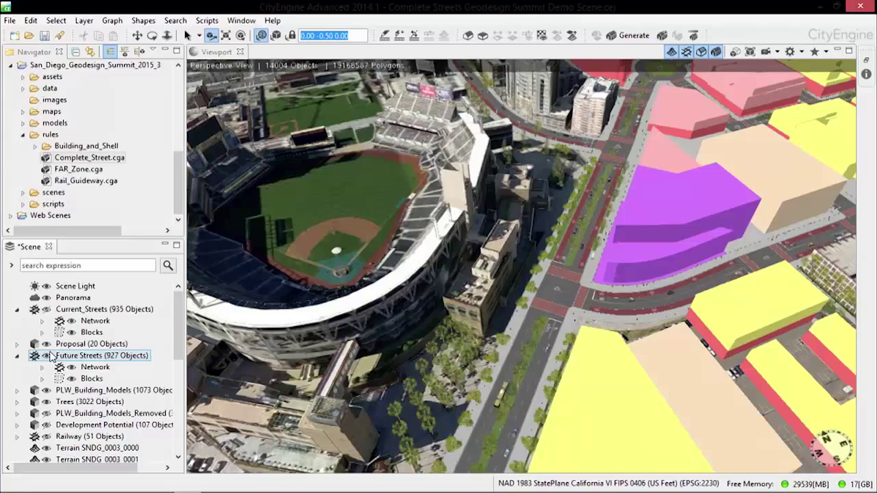
Select the future street segment beside the purple proposed building, set its Display_Thematics to Usage, and turn its textures off
click(382, 411)
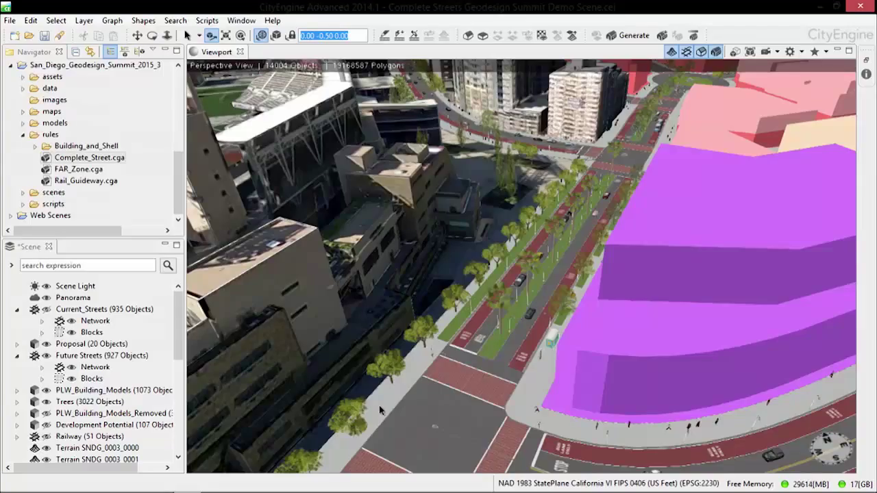
scroll(648, 95, up, 2)
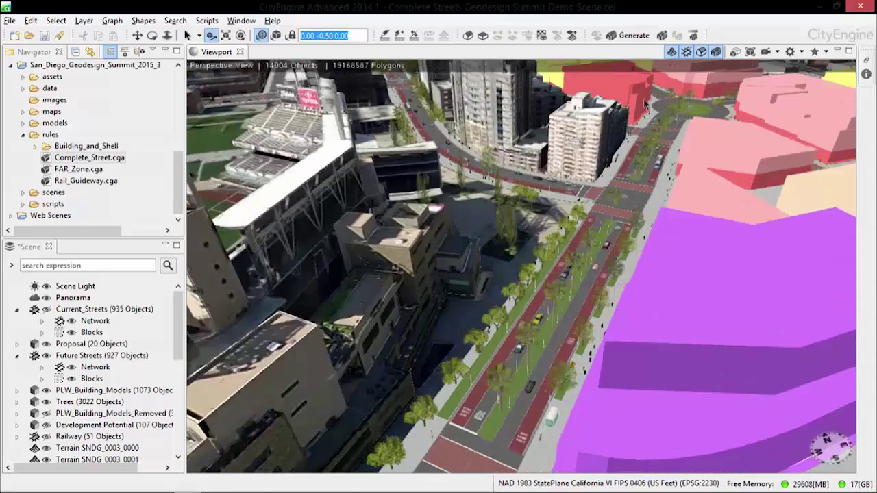
scroll(645, 103, down, 3)
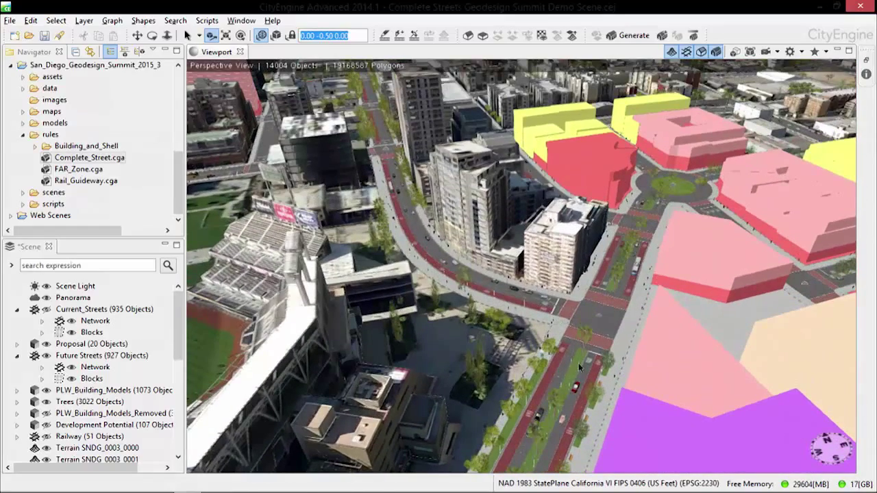
scroll(578, 363, up, 3)
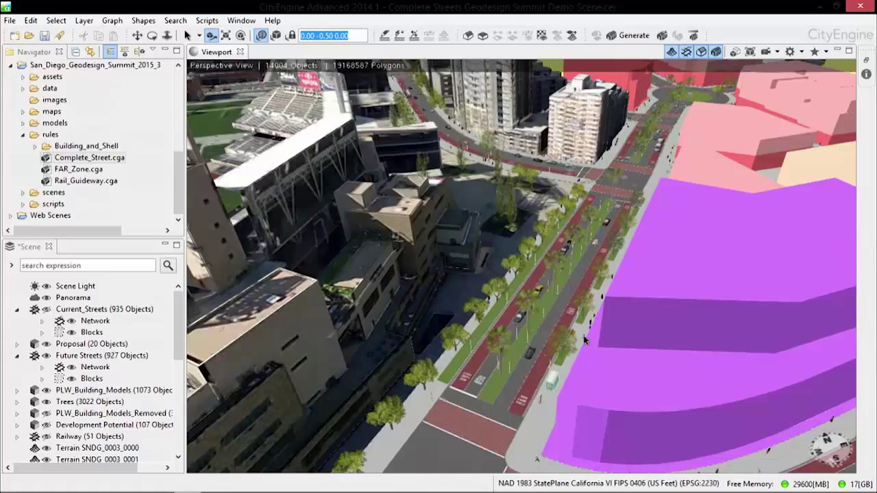
click(541, 393)
drag(444, 394, 442, 392)
click(865, 74)
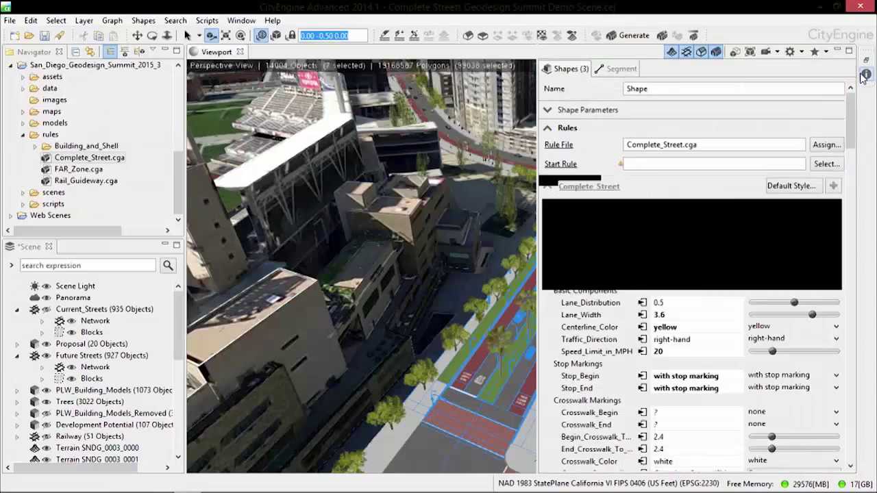
click(835, 231)
scroll(837, 263, down, 2)
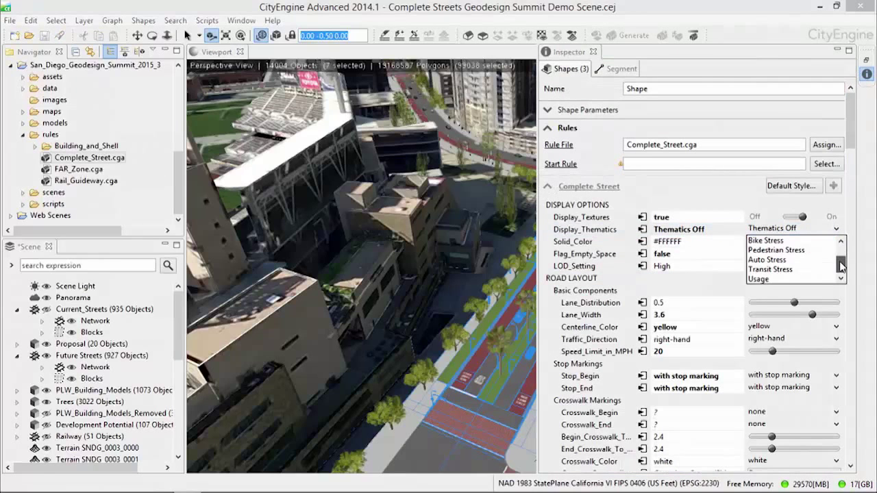
click(801, 274)
click(802, 218)
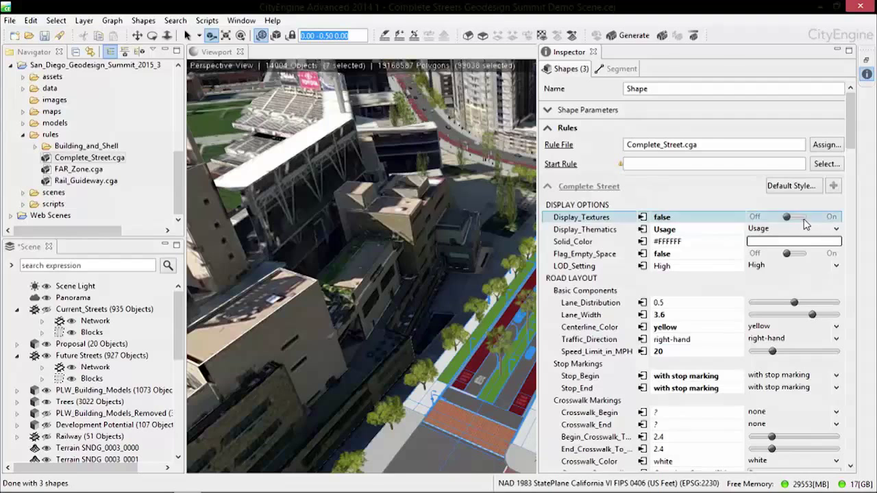
click(505, 253)
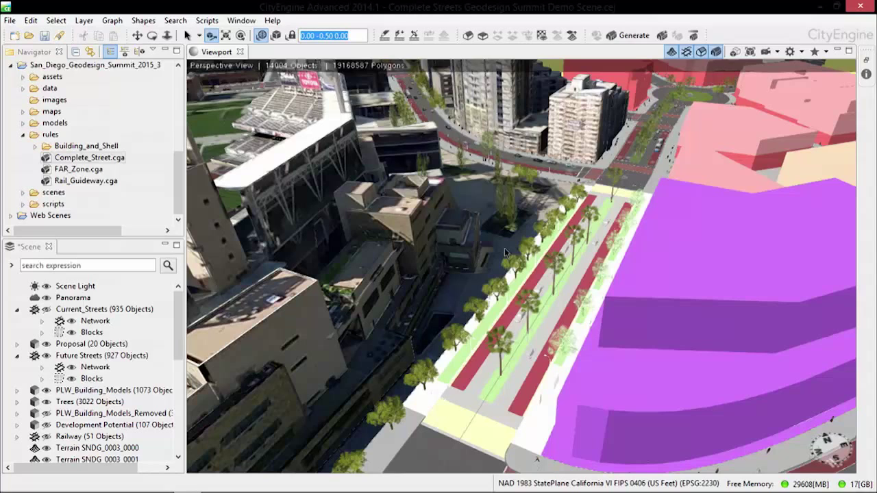
Reselect the future street segment, set Display_Thematics back to Thematics Off, and turn Display_Textures on
drag(548, 402, 429, 415)
click(866, 74)
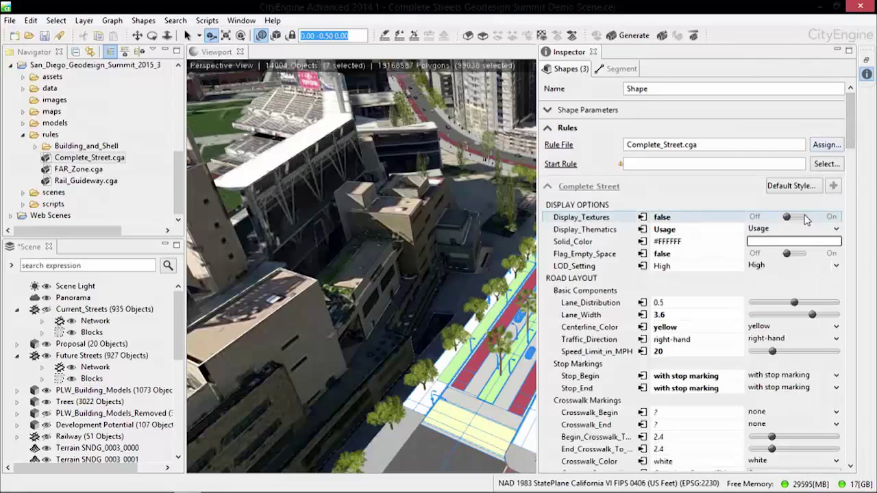
click(792, 229)
scroll(783, 248, up, 2)
key(Escape)
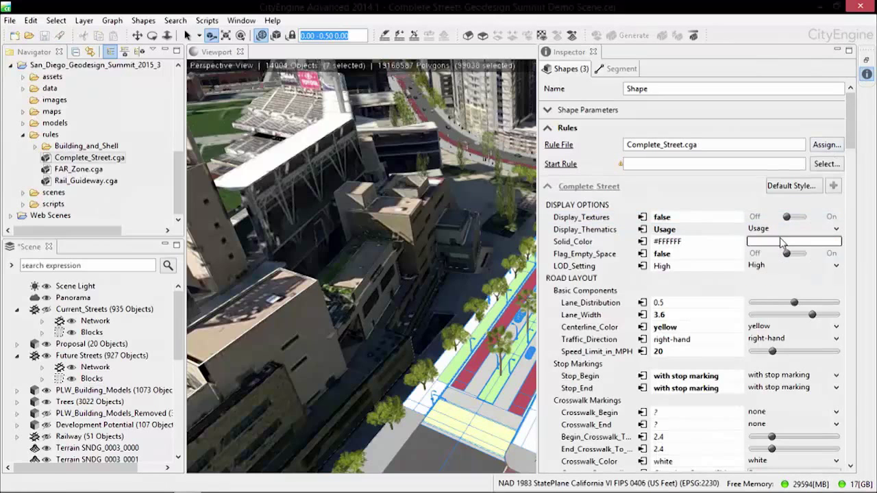
key(Up)
click(802, 217)
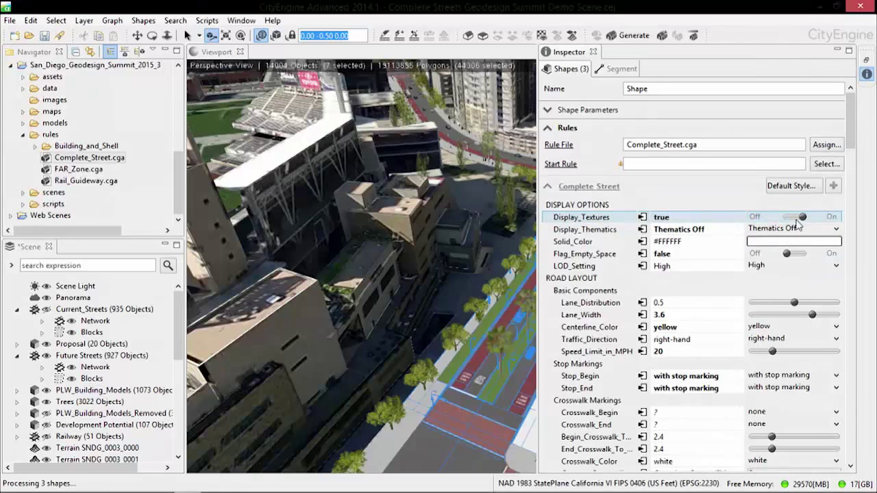
click(455, 293)
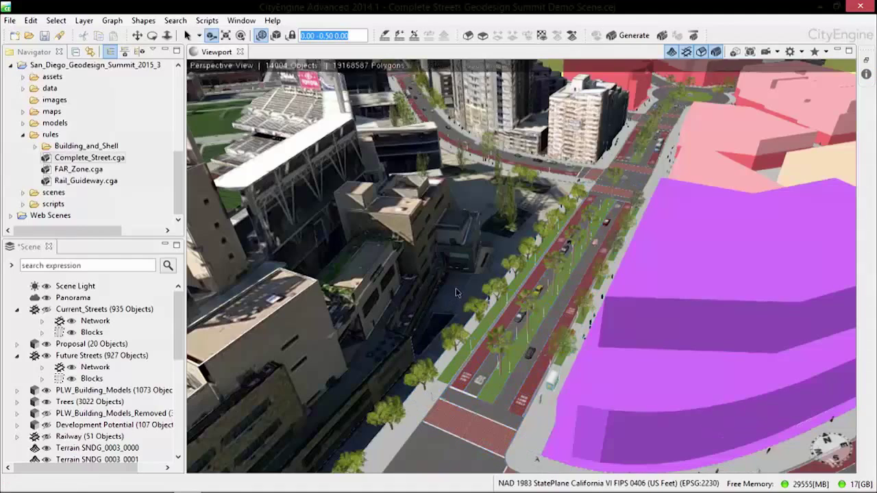